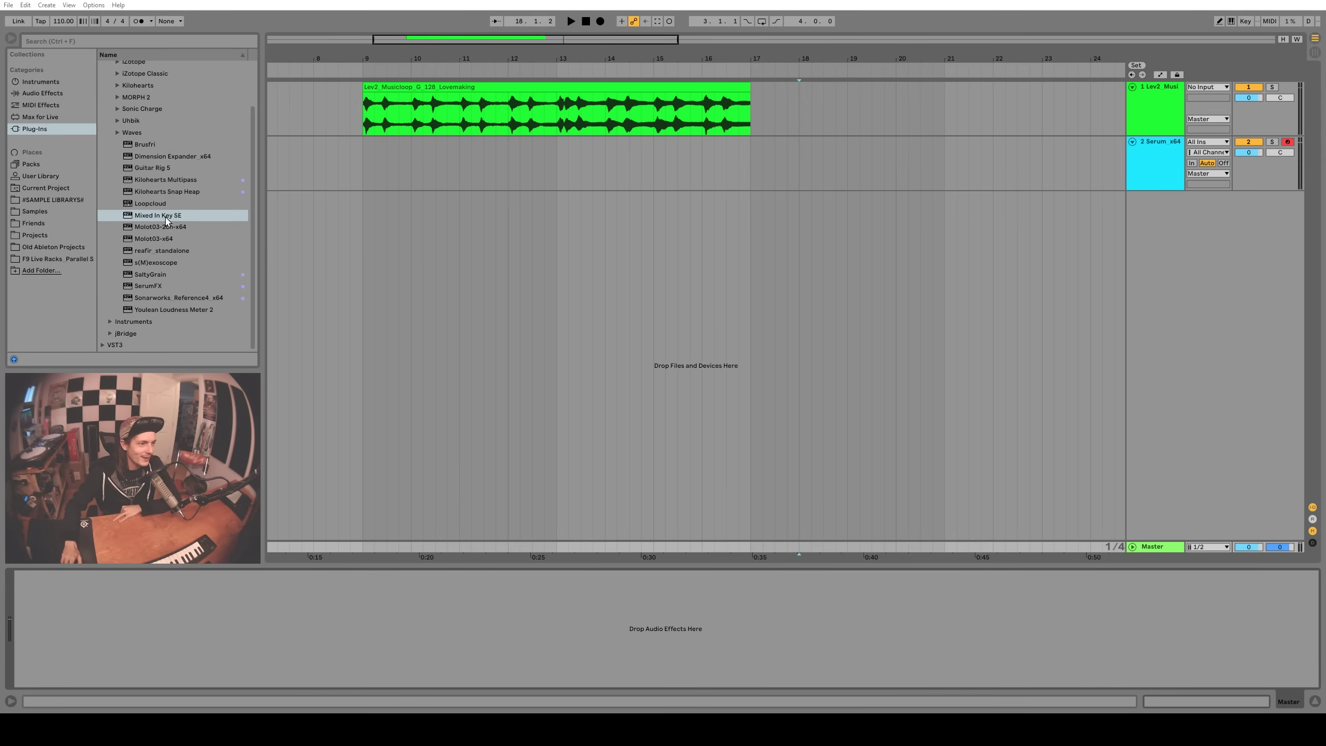
Drag the Mixed In Key SE plug-in from the browser onto the Master track
click(170, 216)
drag(159, 220, 710, 303)
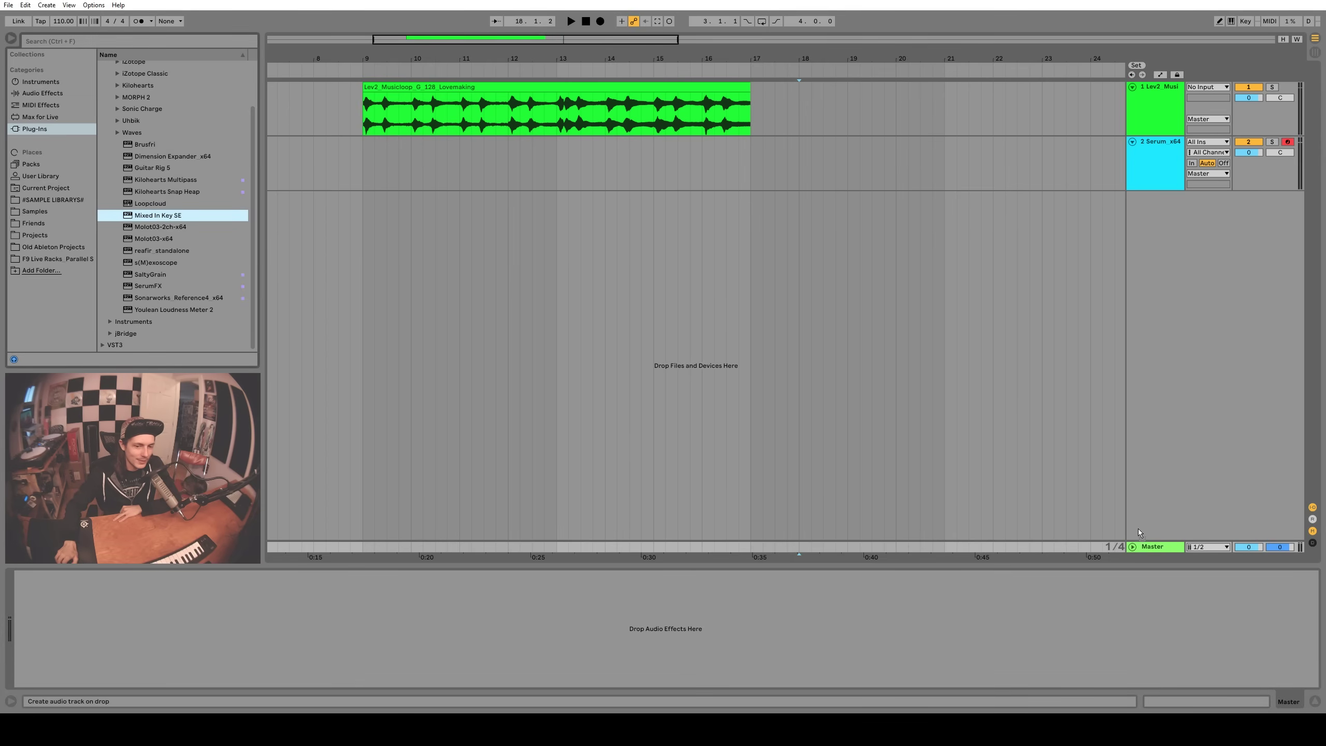
drag(1138, 529, 1156, 546)
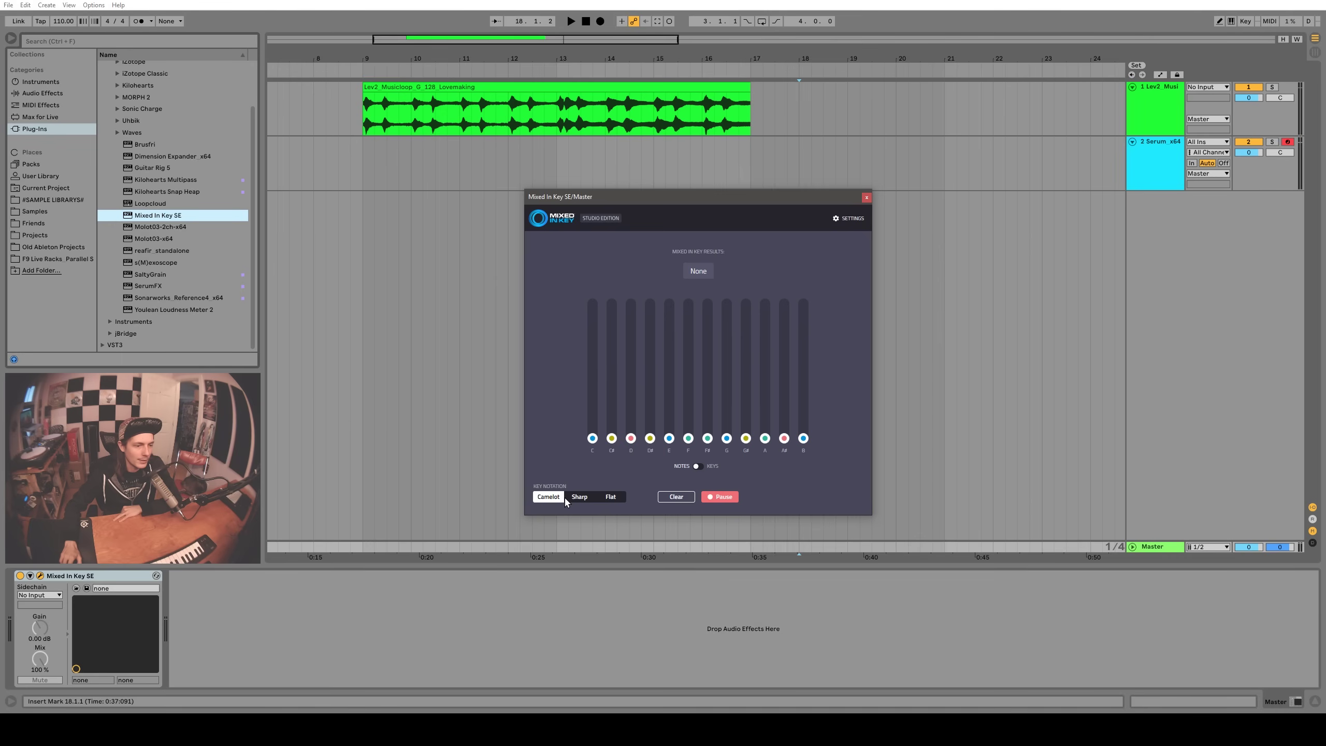
Set Mixed In Key to sharp notation, toggle Keys and back to Notes, and select the loop clip
click(593, 497)
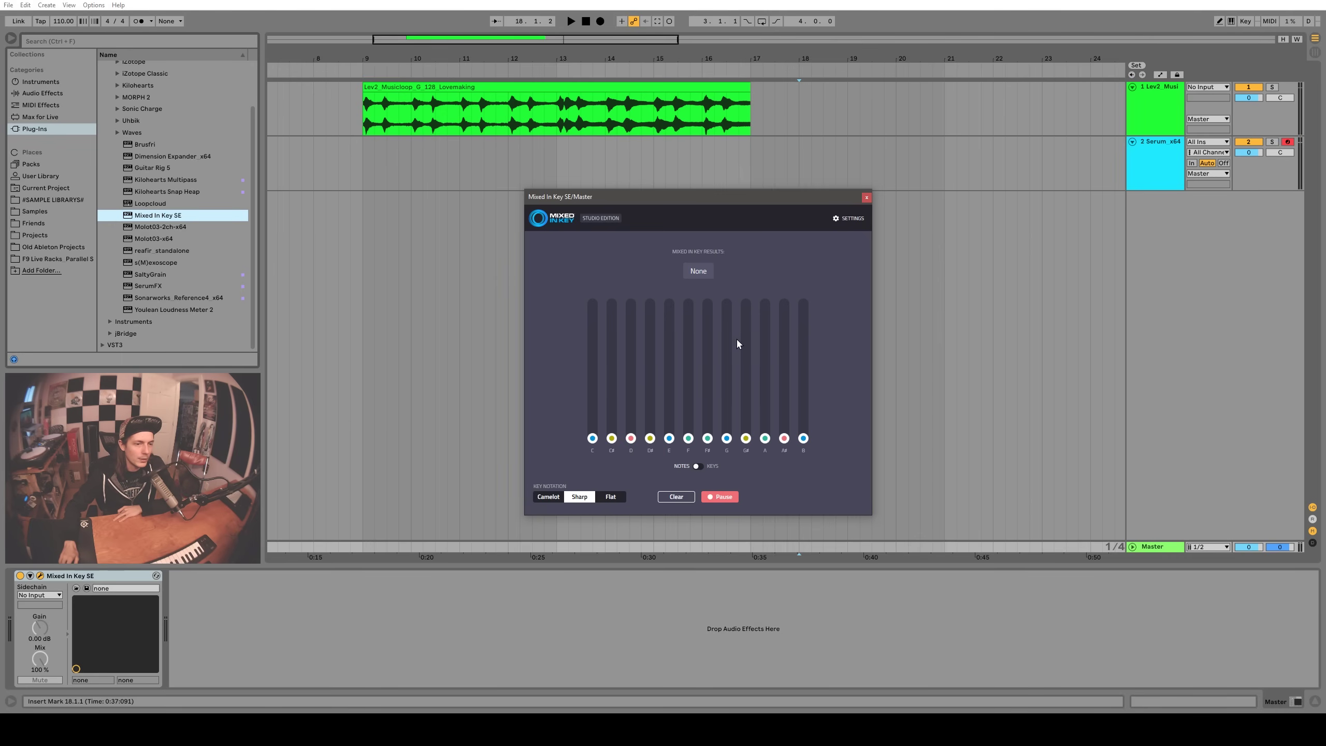
click(699, 467)
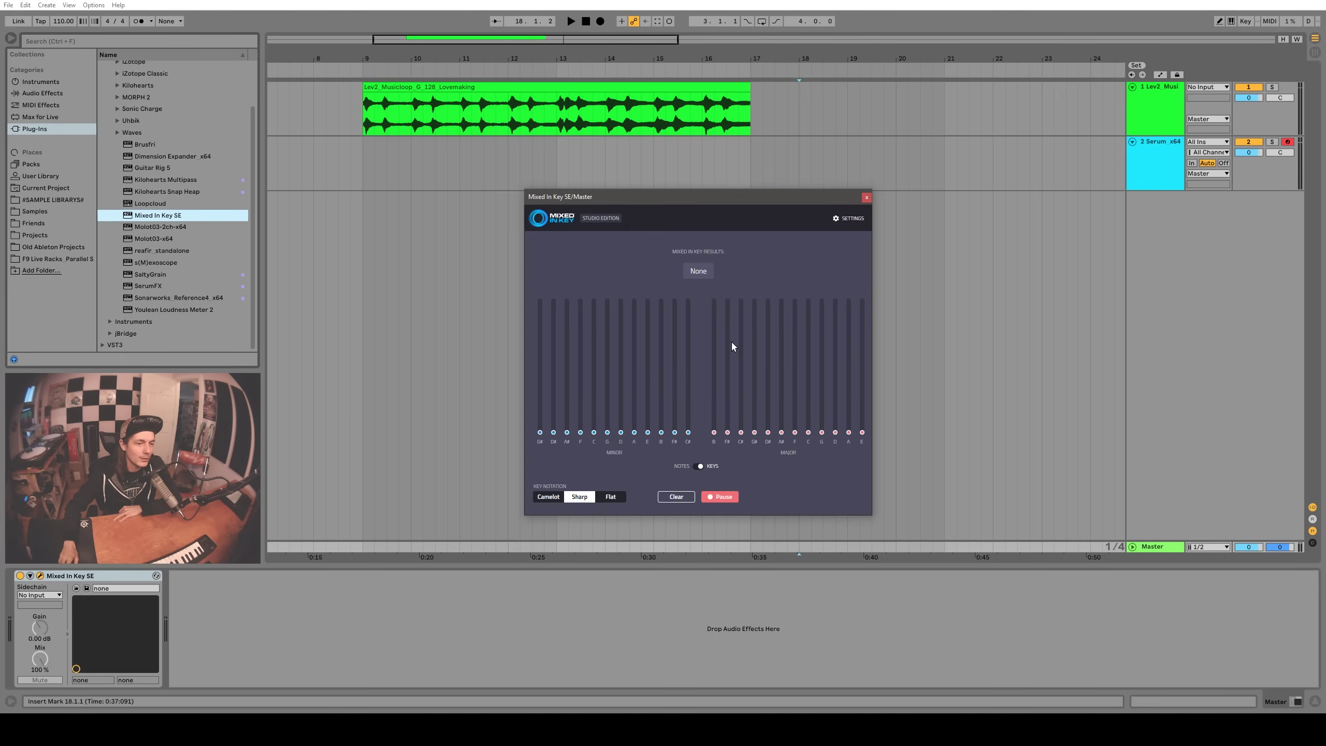
click(698, 466)
click(395, 87)
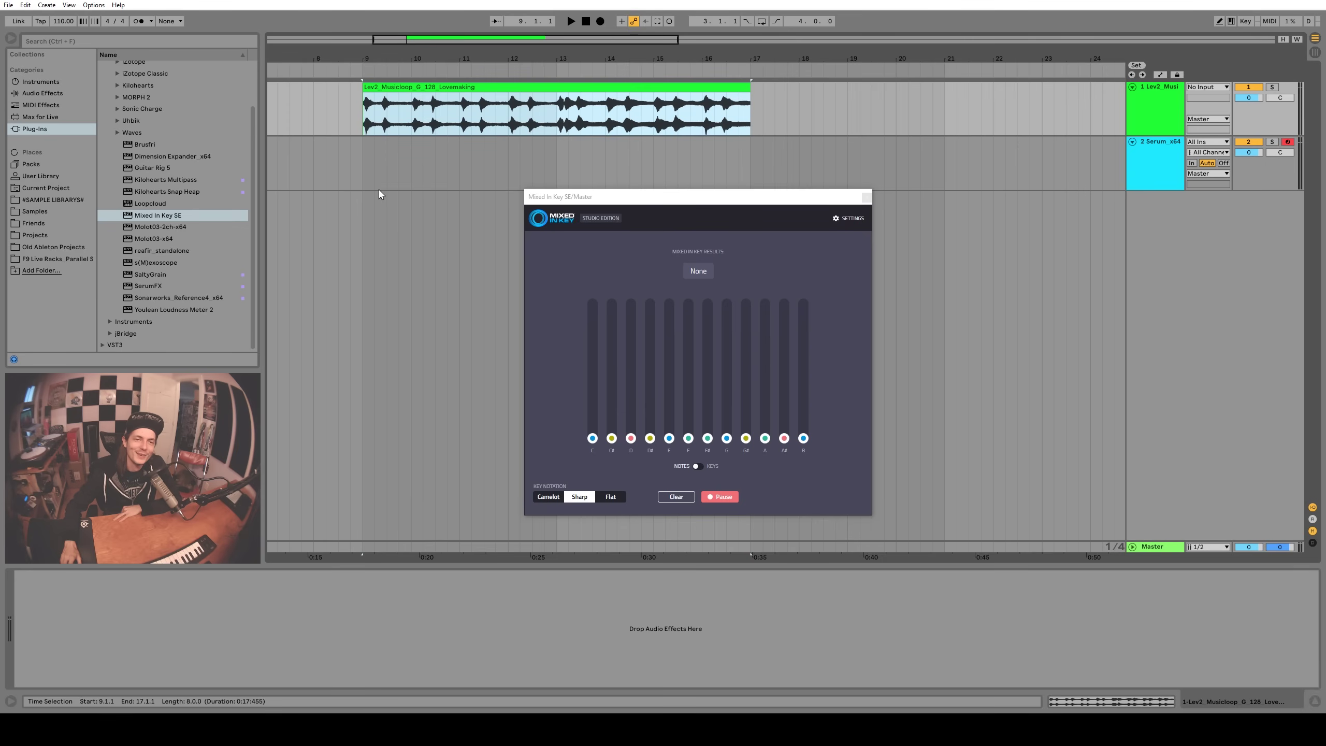
Play the music loop clip for analysis and switch Mixed In Key to show keys
click(379, 189)
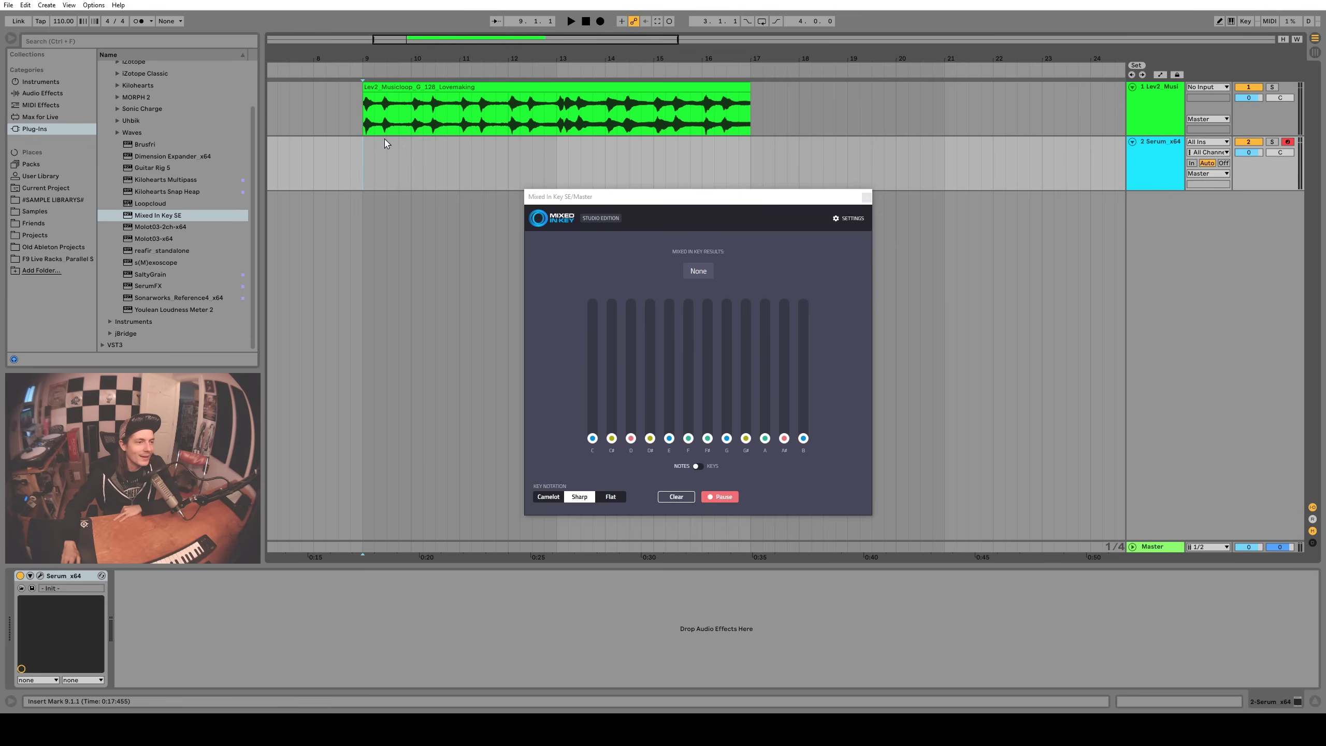
click(460, 87)
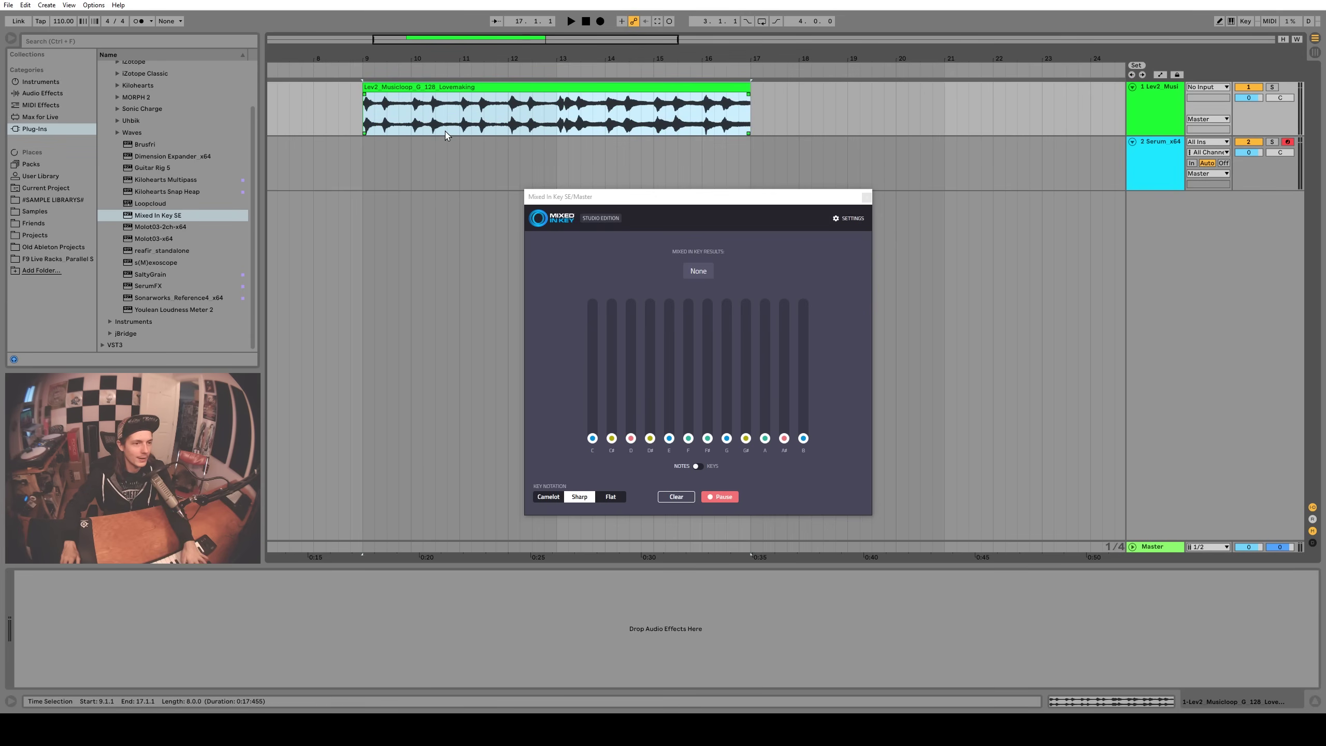
key(space)
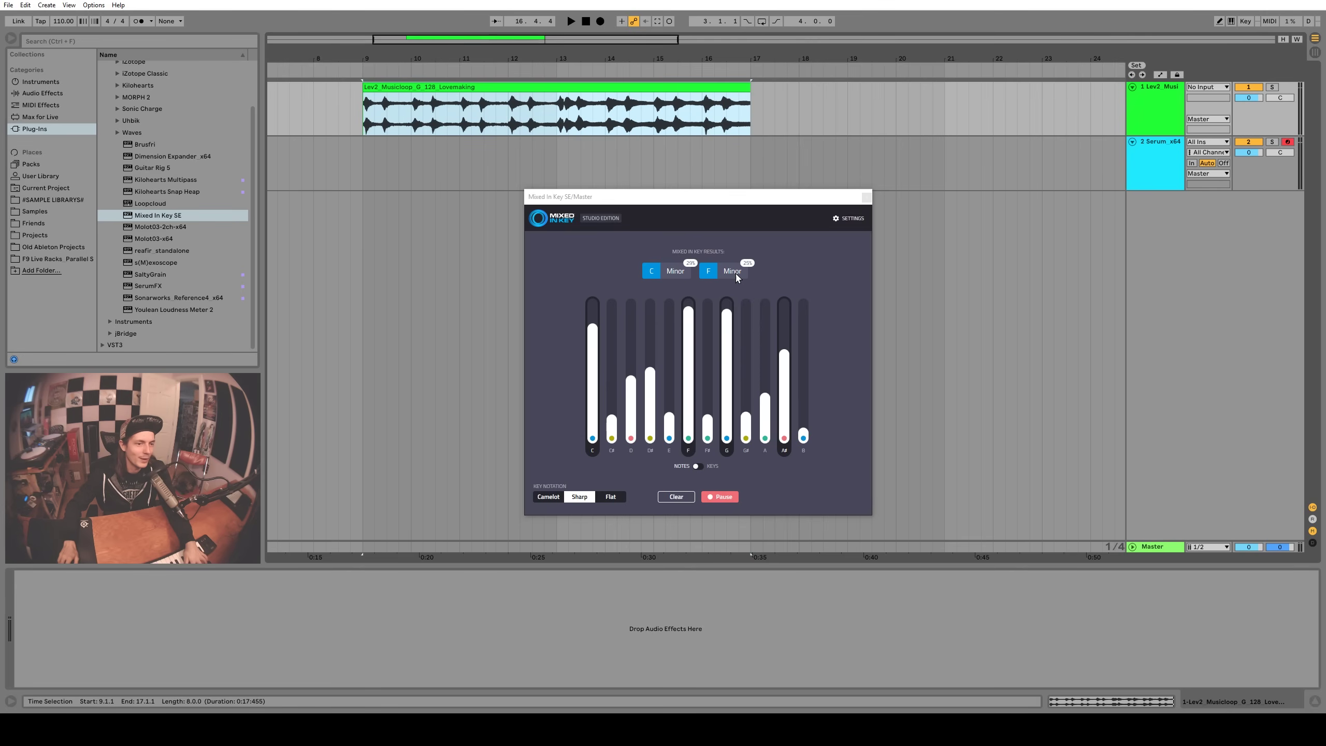
click(698, 466)
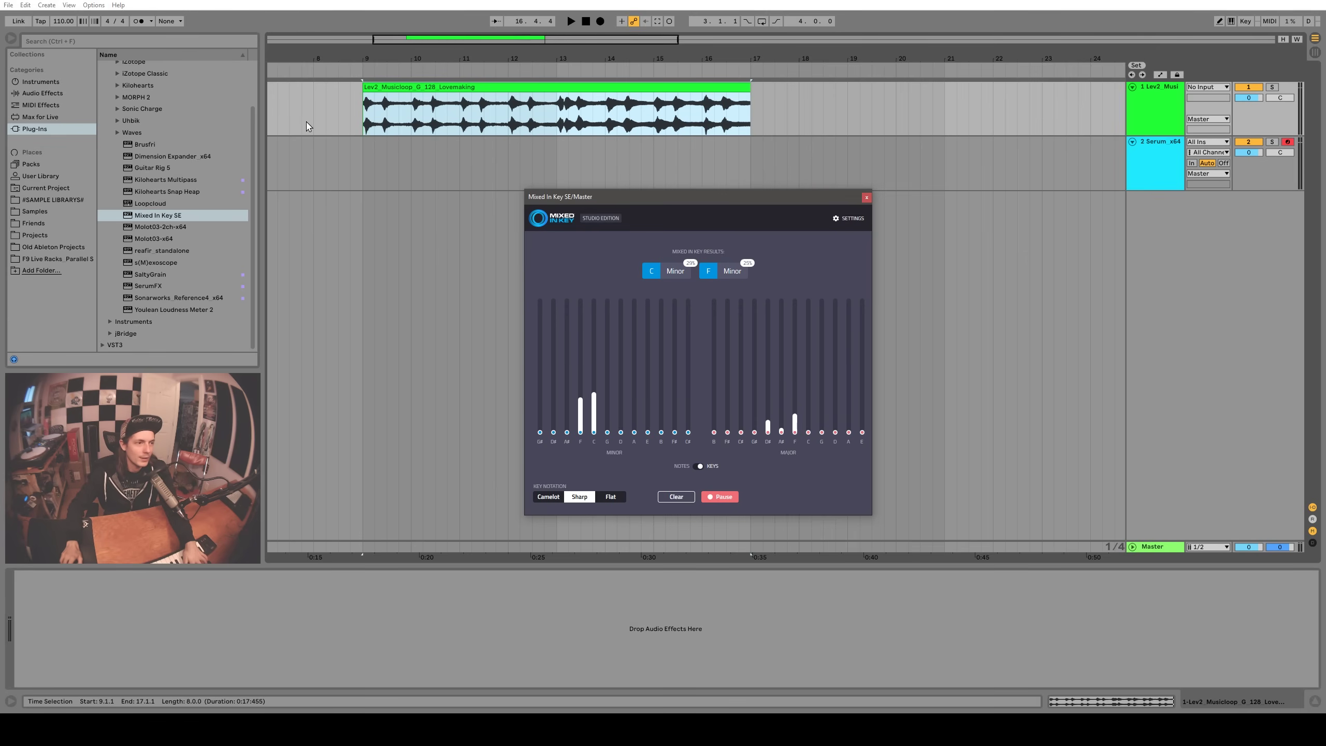
Play the loop briefly from bar 9, then from bar 10
click(364, 127)
key(space)
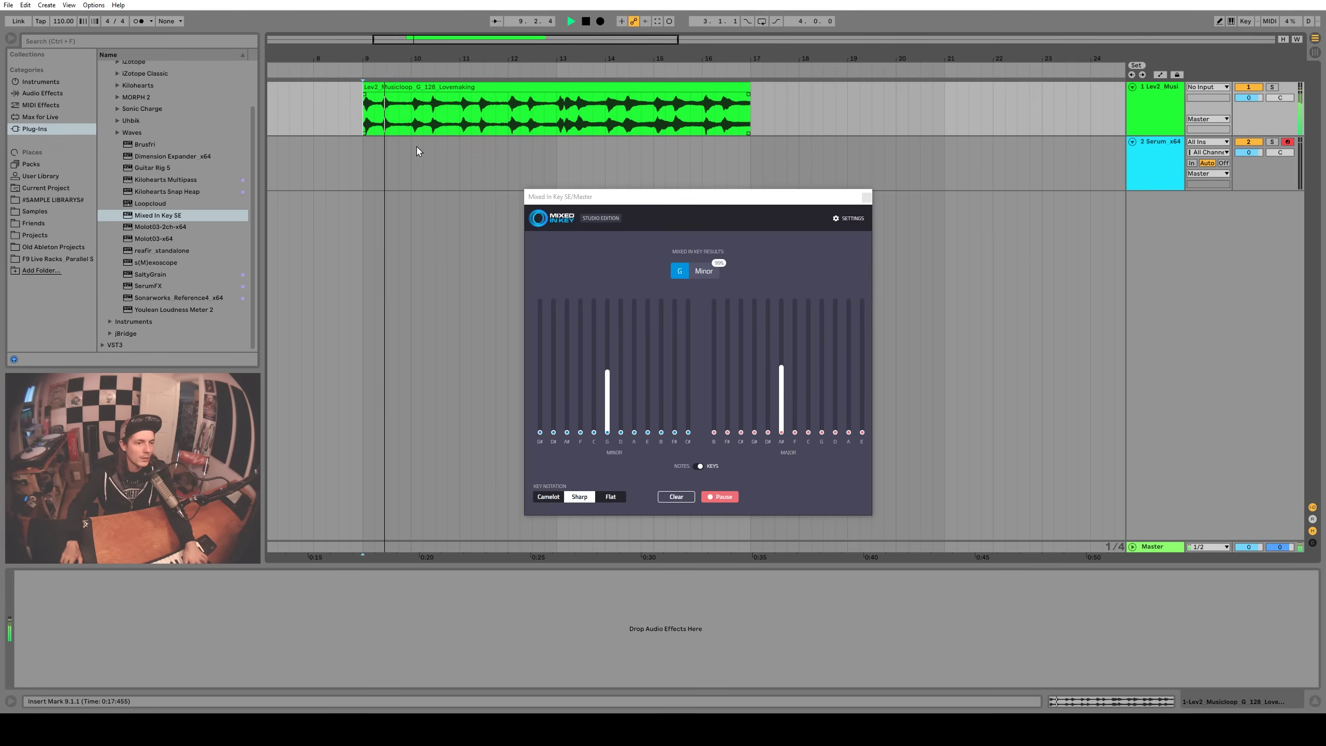
key(space)
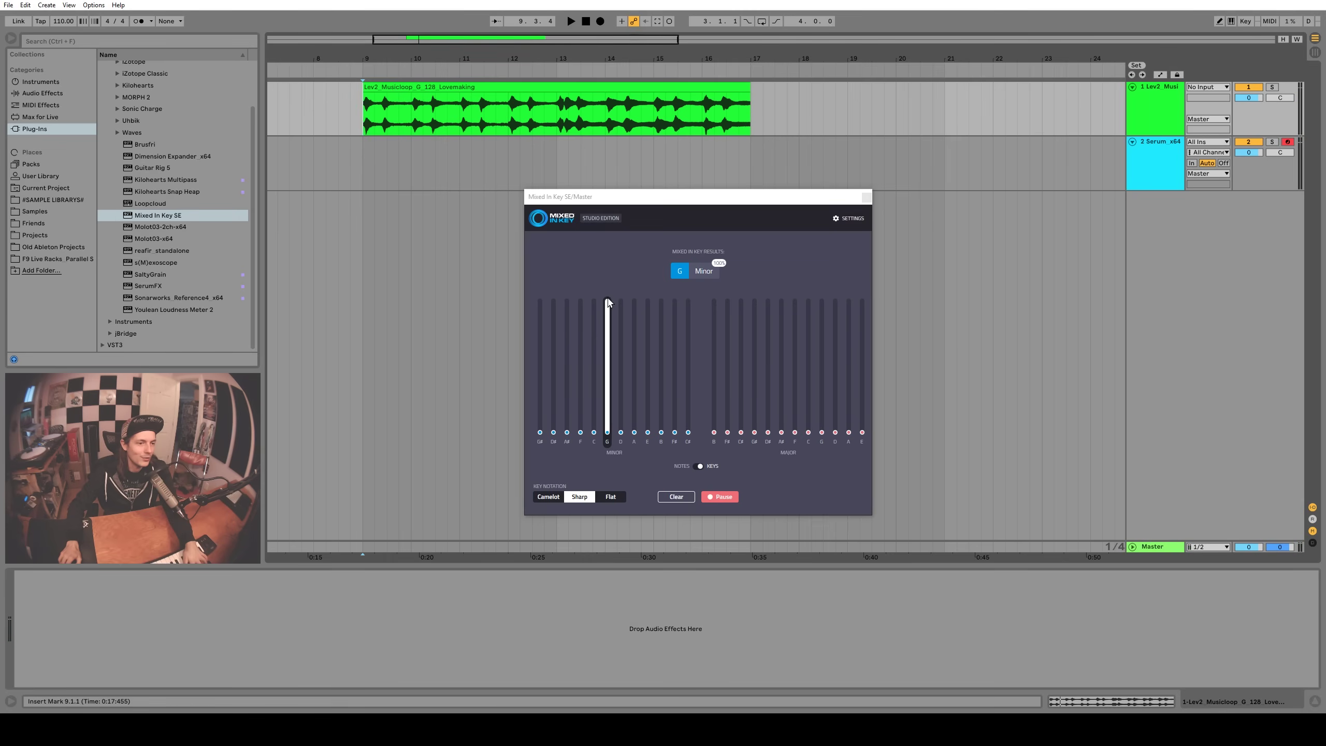
click(412, 115)
key(space)
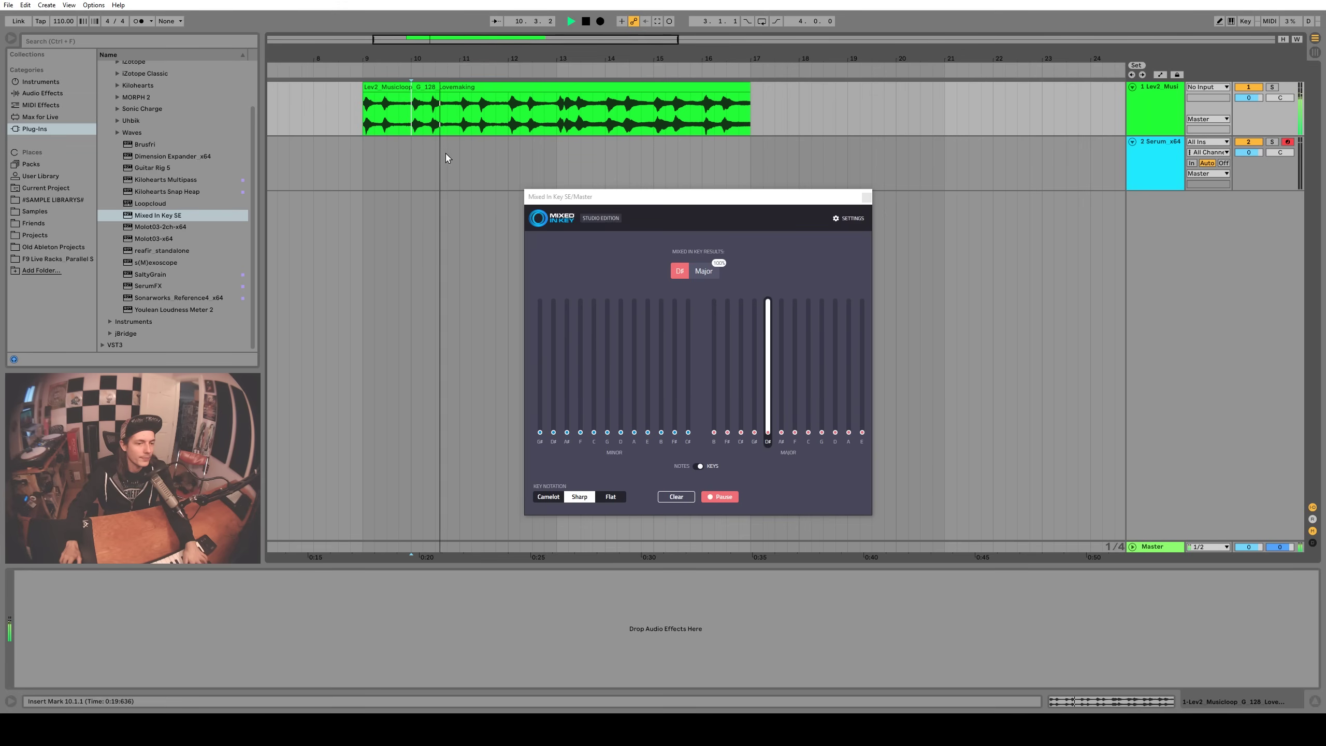
key(space)
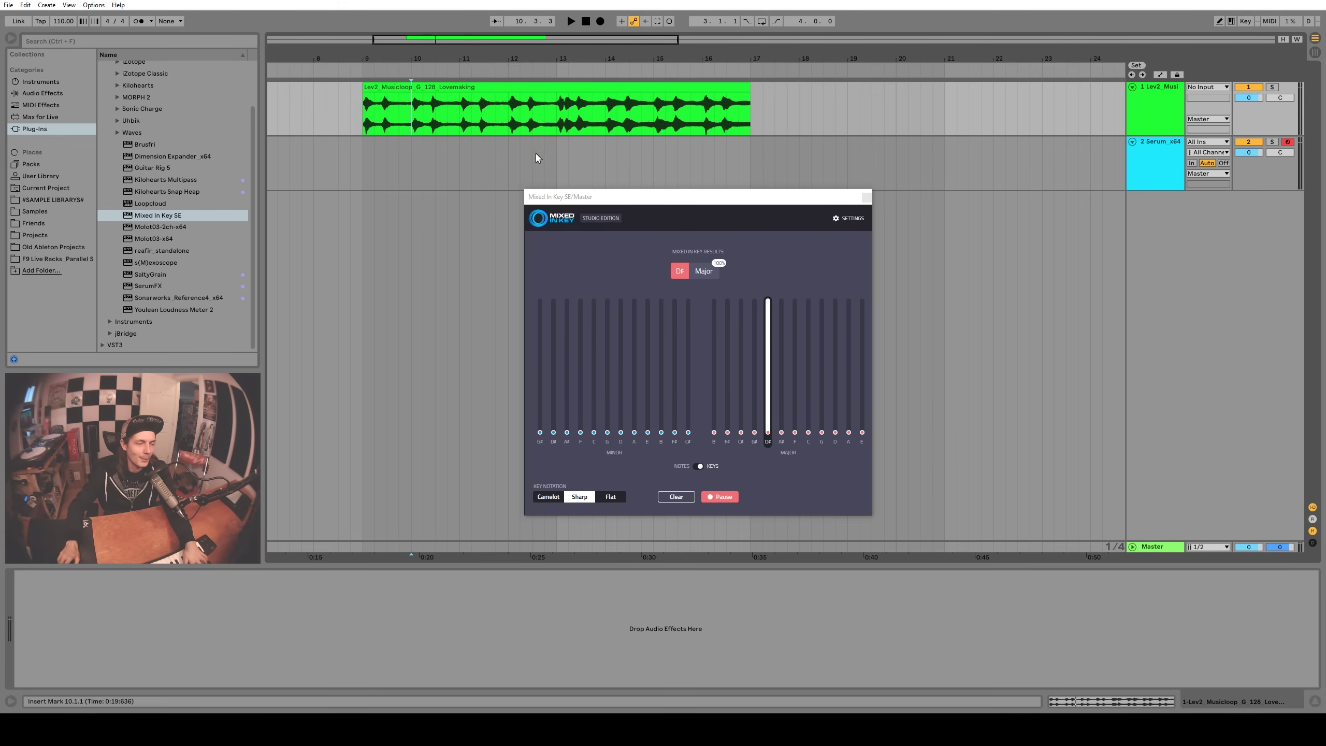
Switch Mixed In Key back to notes and select the loop's full time range
click(698, 466)
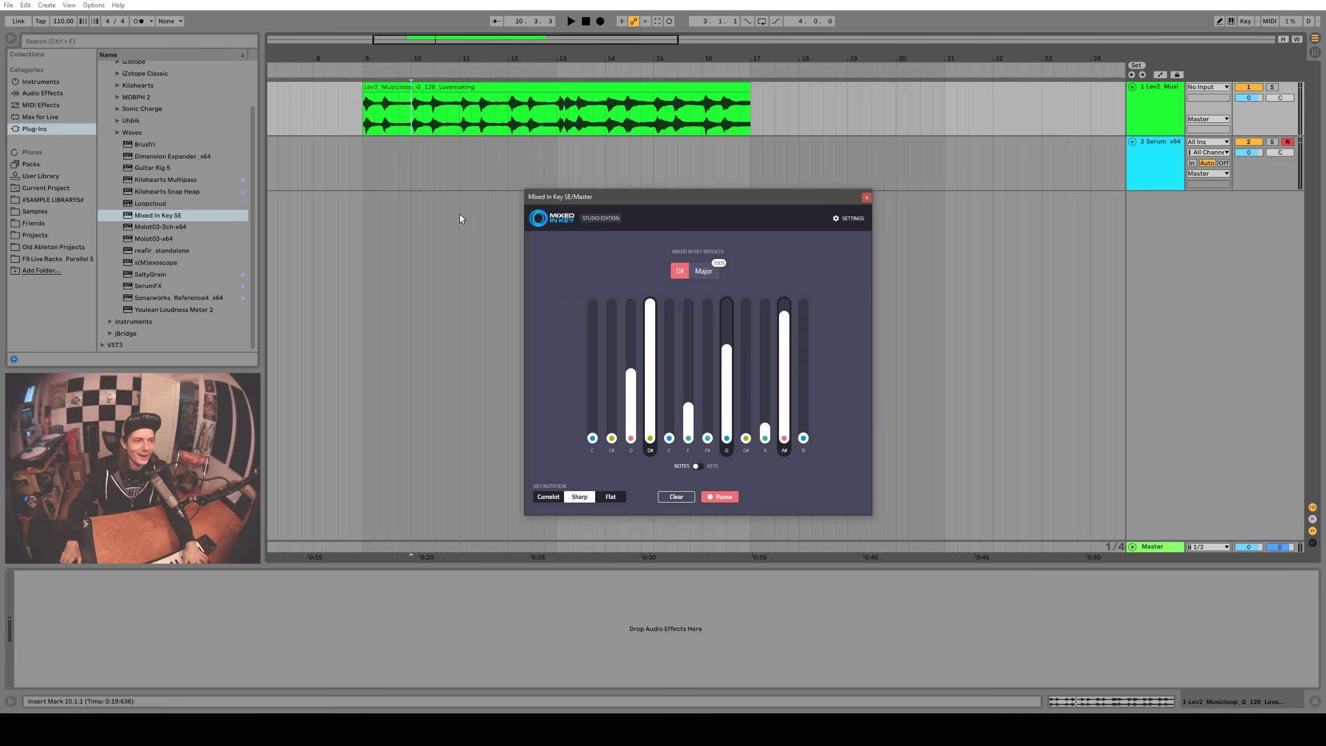
click(374, 132)
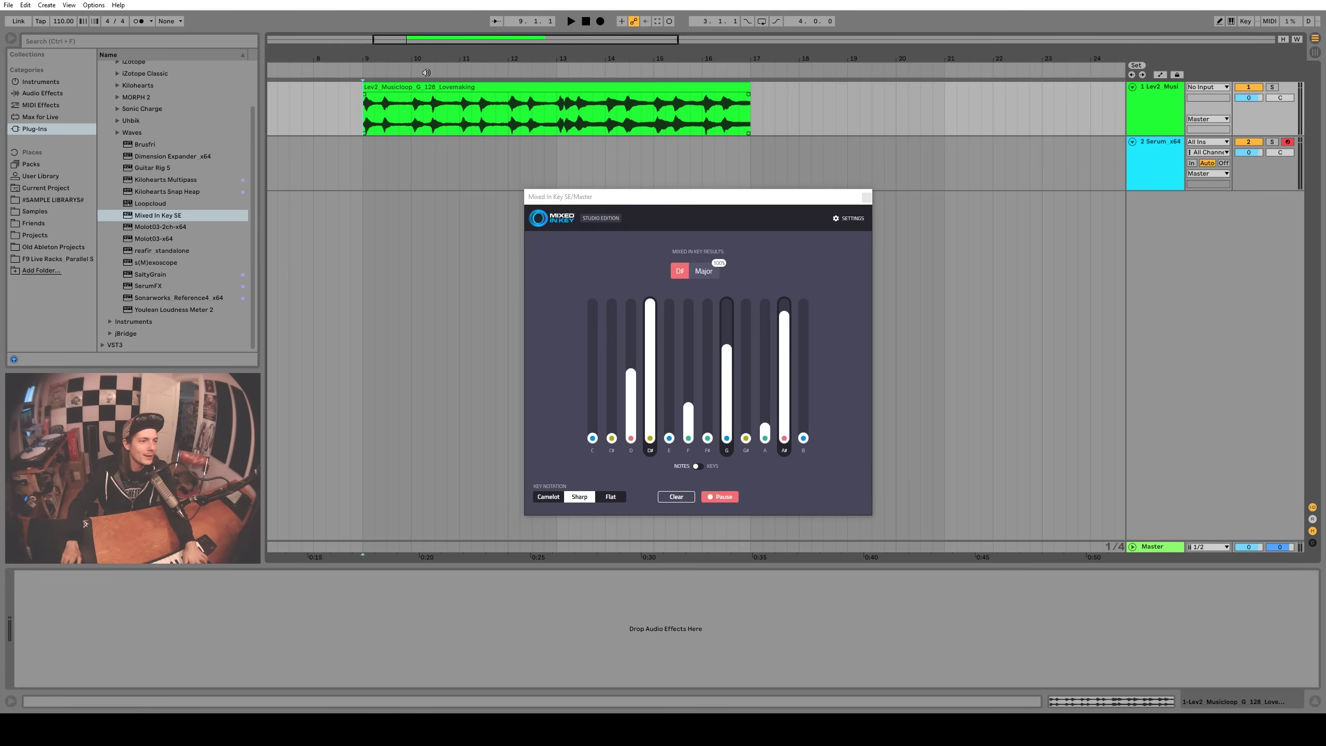
click(421, 87)
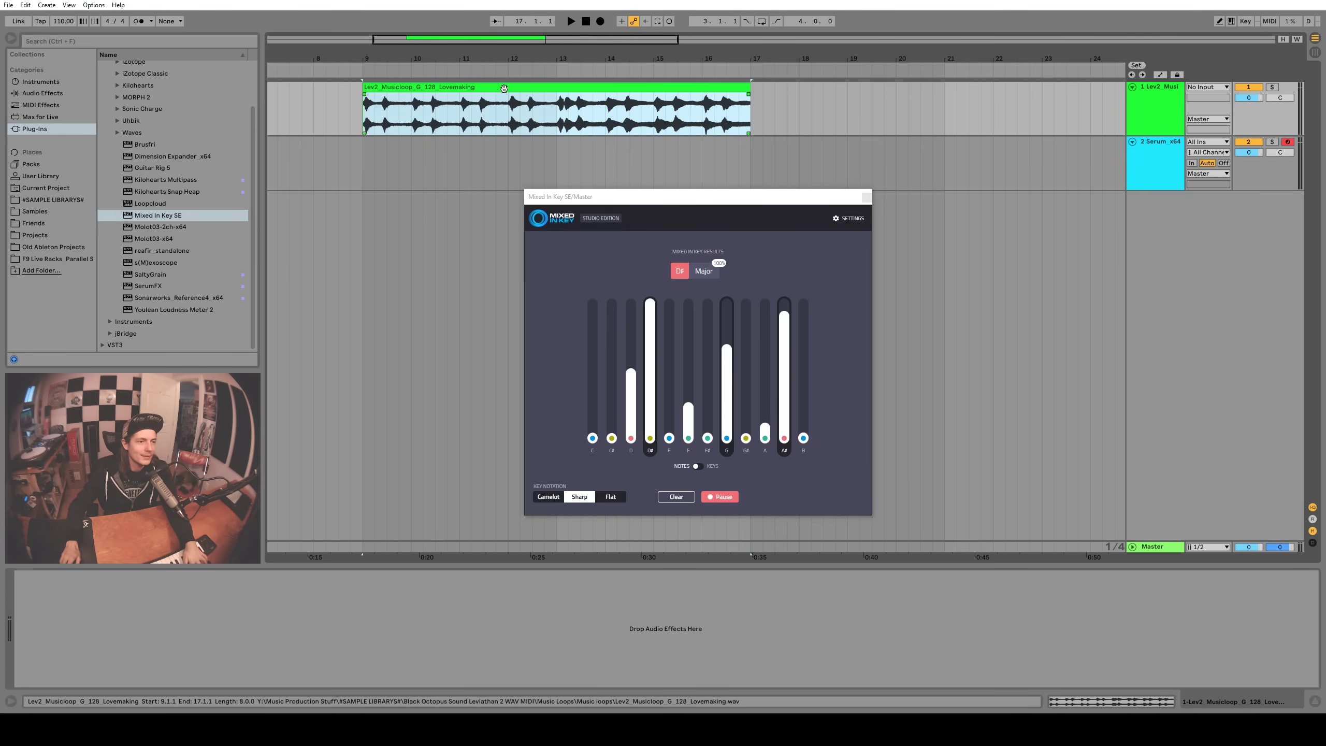
mouse_move(369, 136)
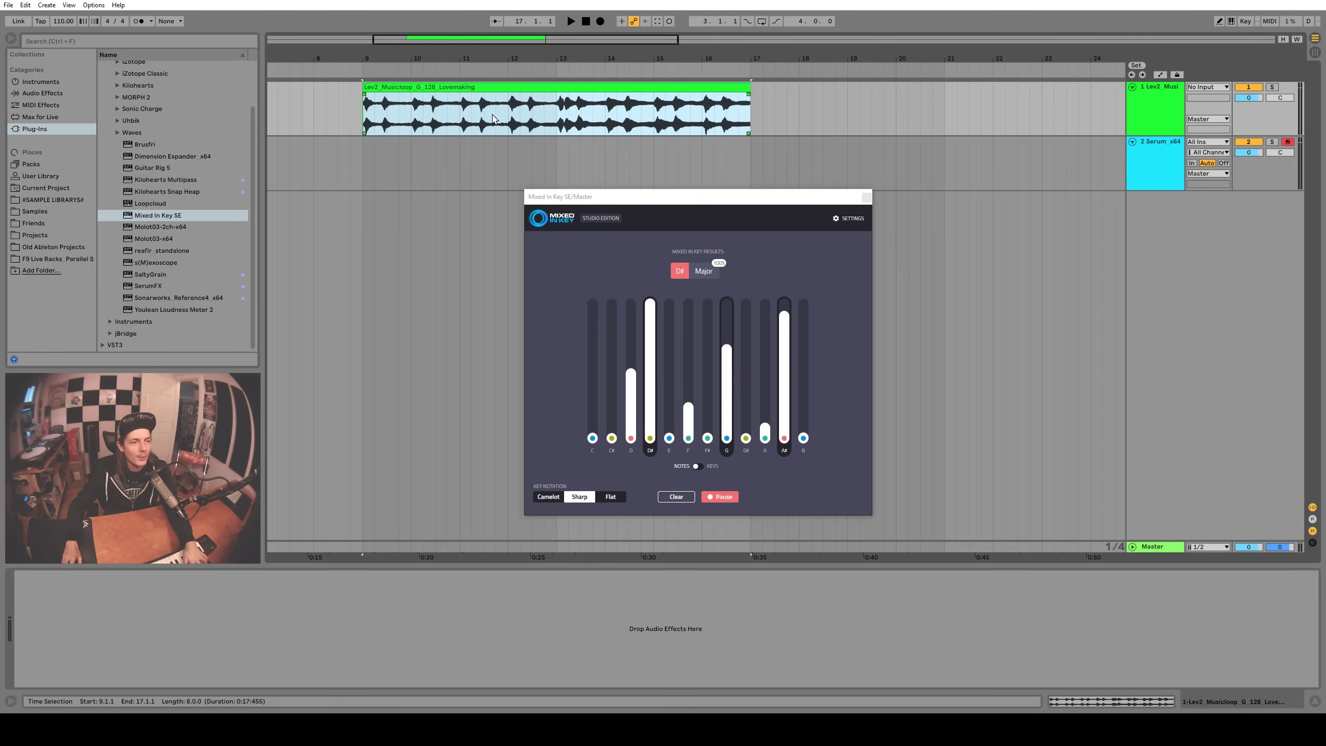
Close the Serum window and insert an empty MIDI clip at bars 9–10 on the Serum track
drag(362, 170, 750, 168)
click(1151, 151)
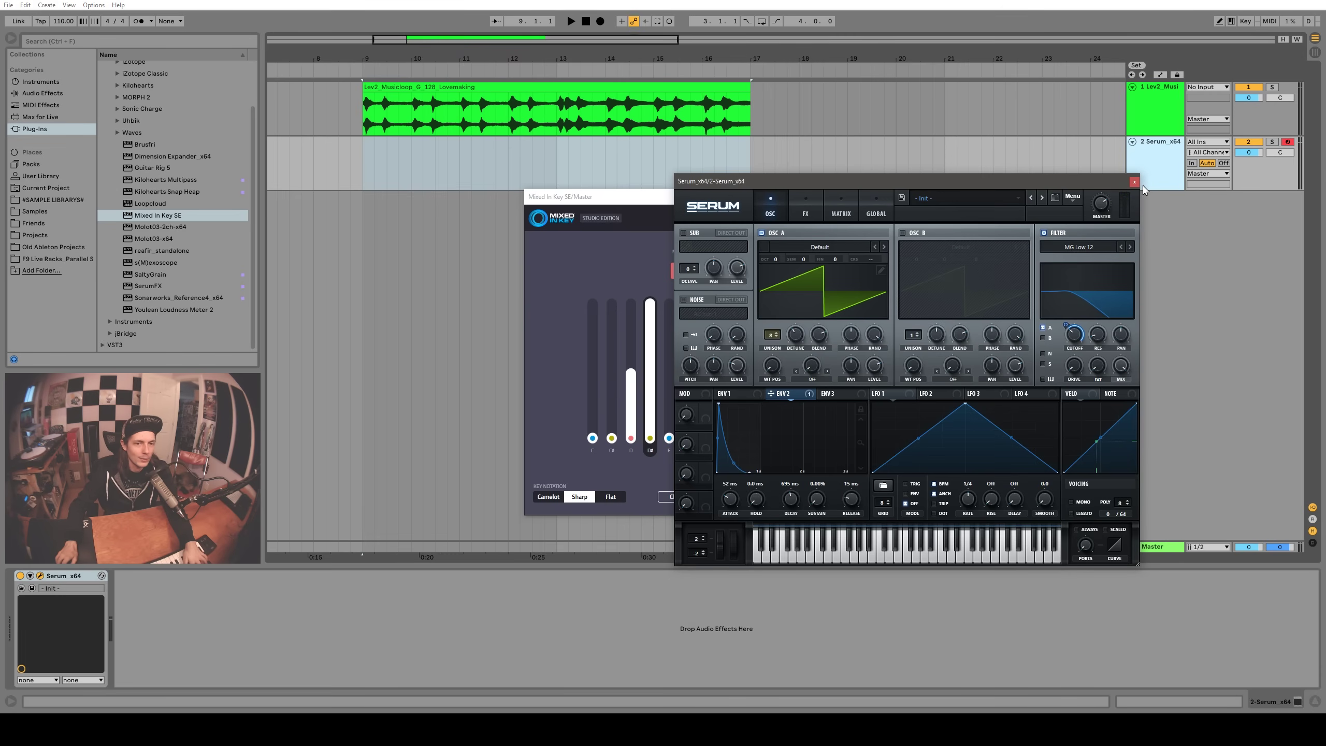
click(1135, 181)
click(364, 161)
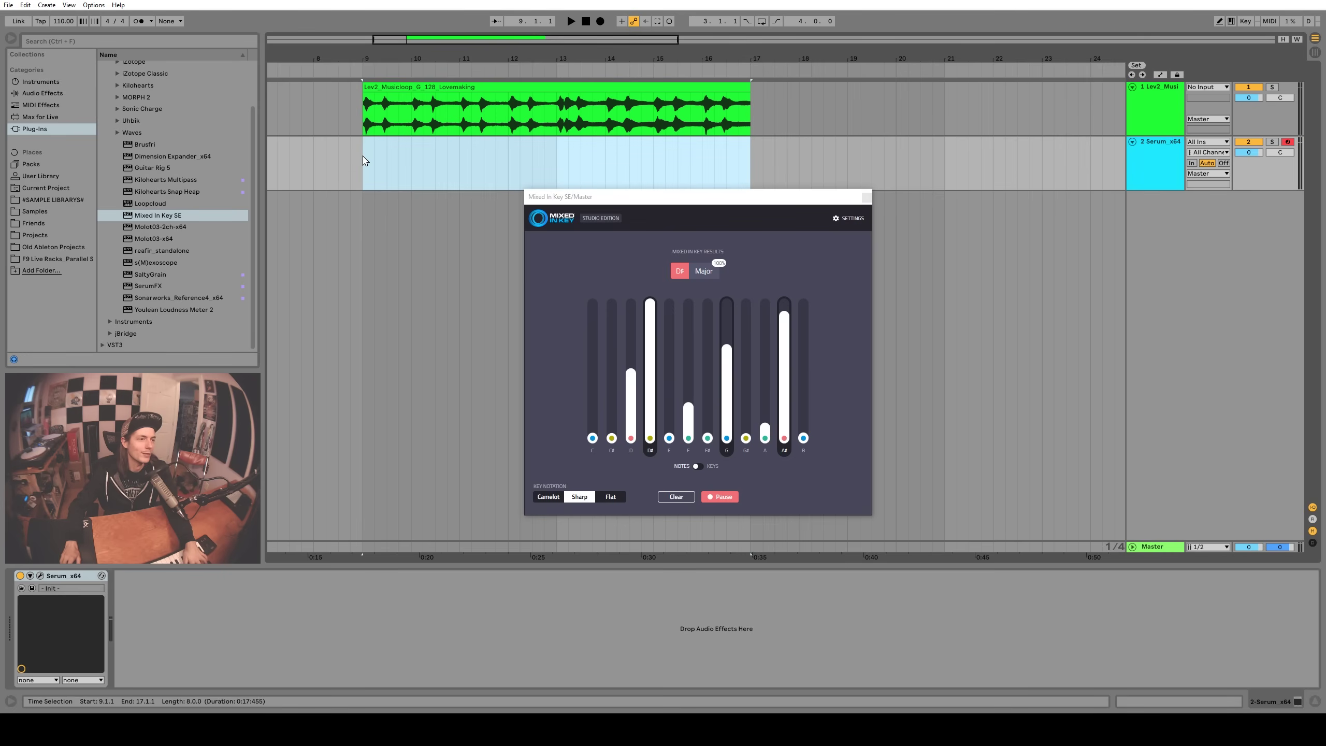
click(364, 167)
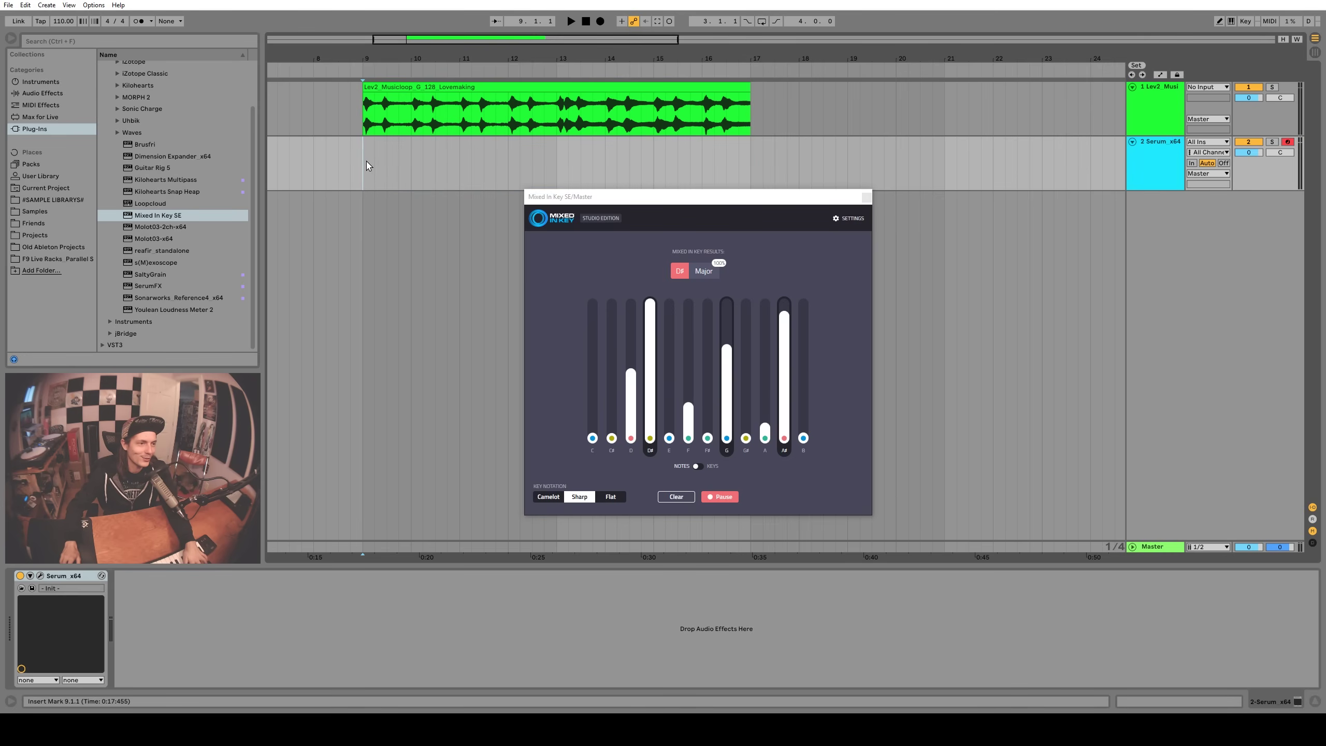
drag(369, 166, 412, 166)
key(ctrl+shift+m)
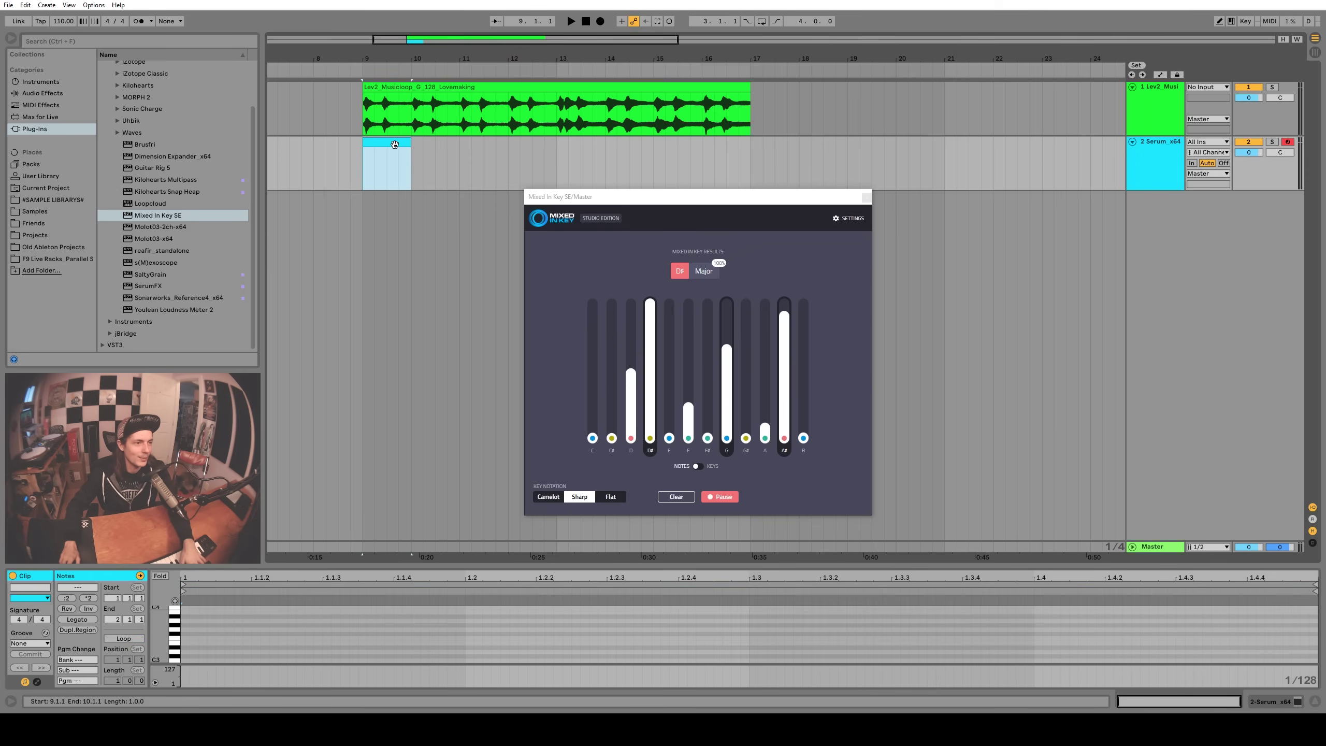
Play the bar 9 chord clip so Mixed In Key identifies it as G Minor
key(space)
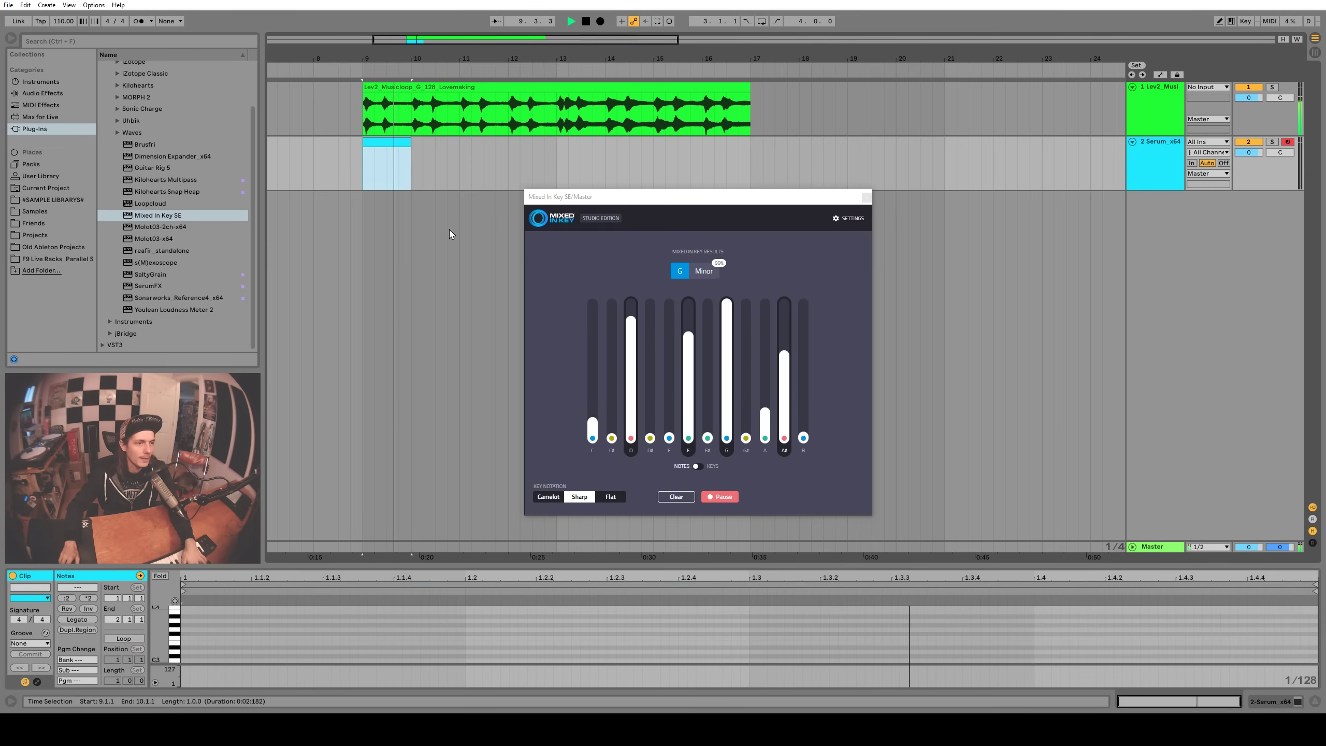
key(space)
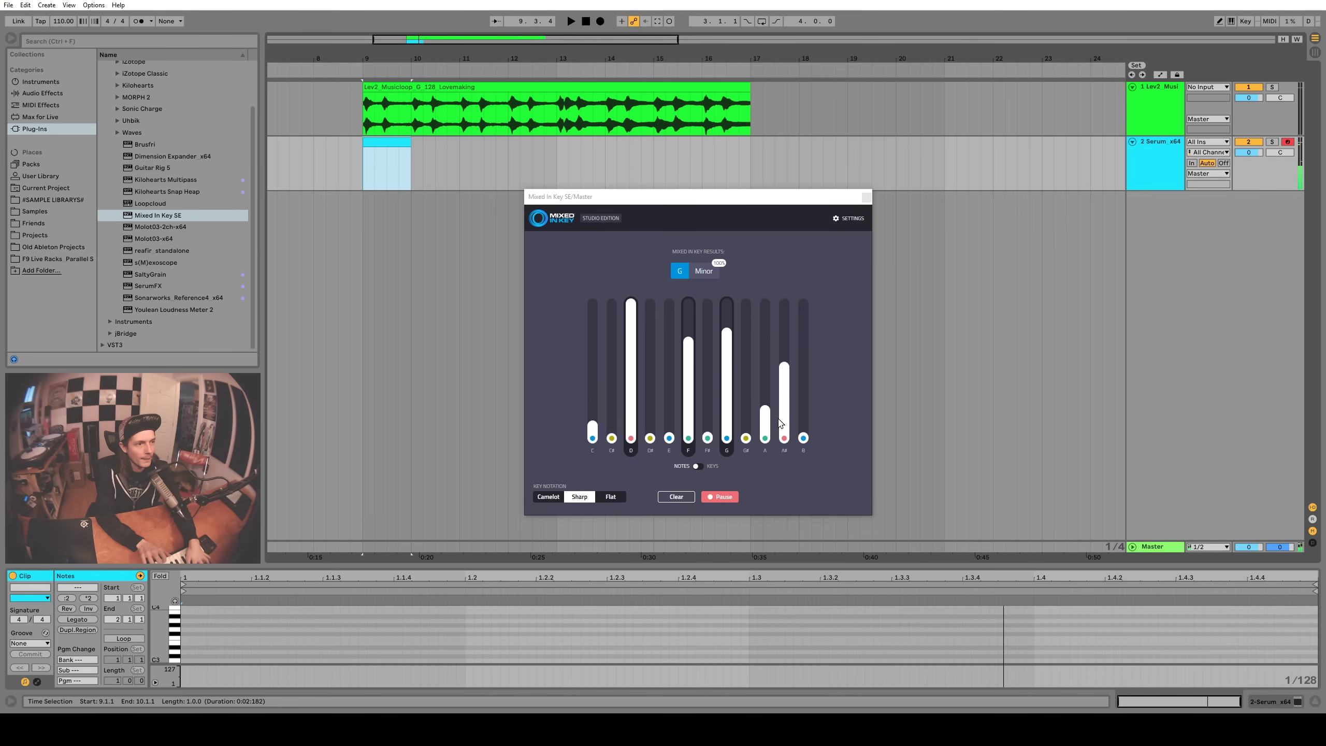
key(space)
key(space)
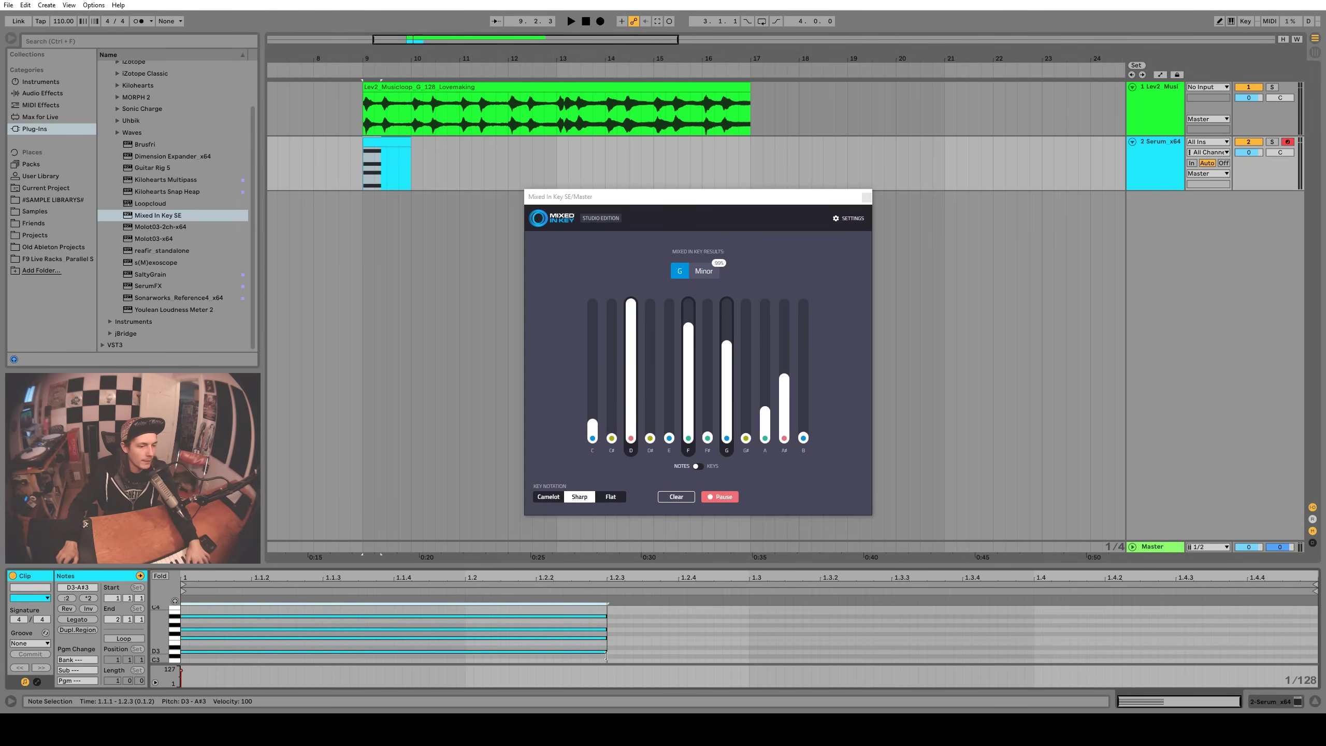
key(space)
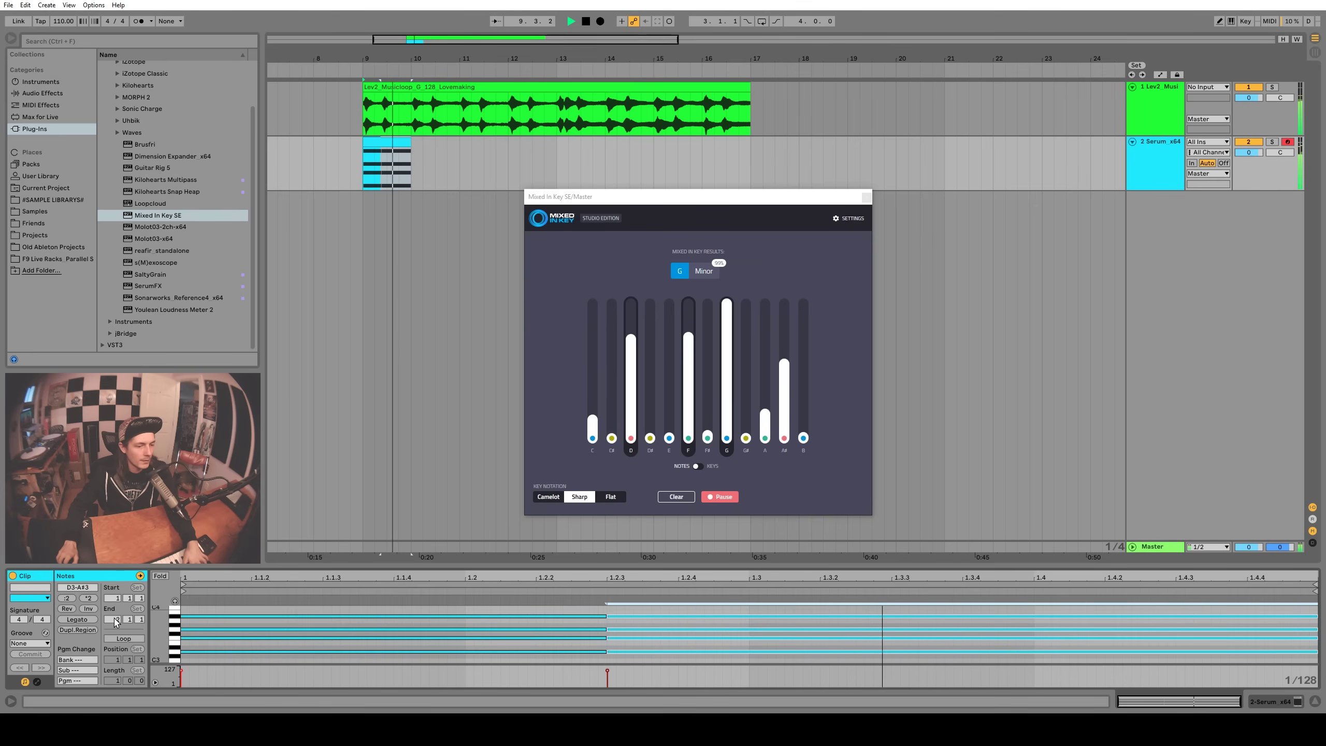
key(space)
Play from bar 10 and insert an empty MIDI clip at bars 10–11 on the Serum track
click(412, 126)
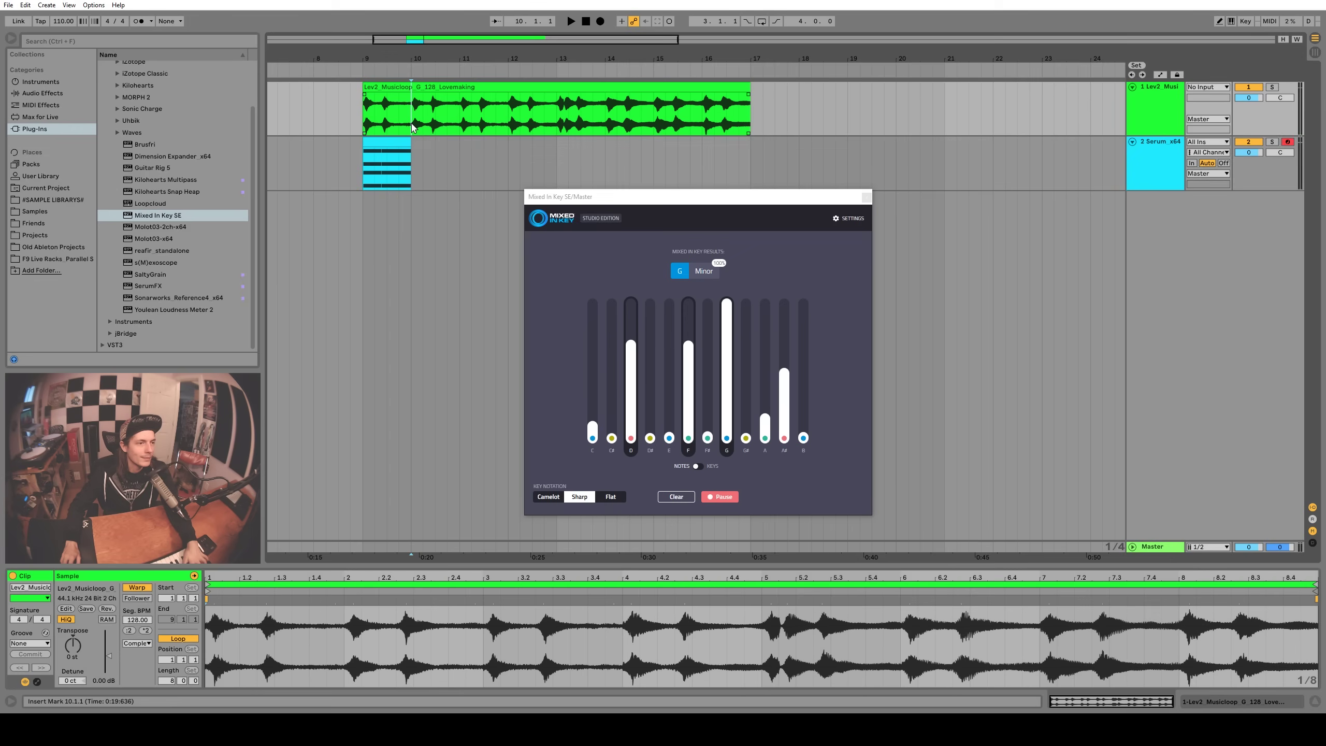
key(space)
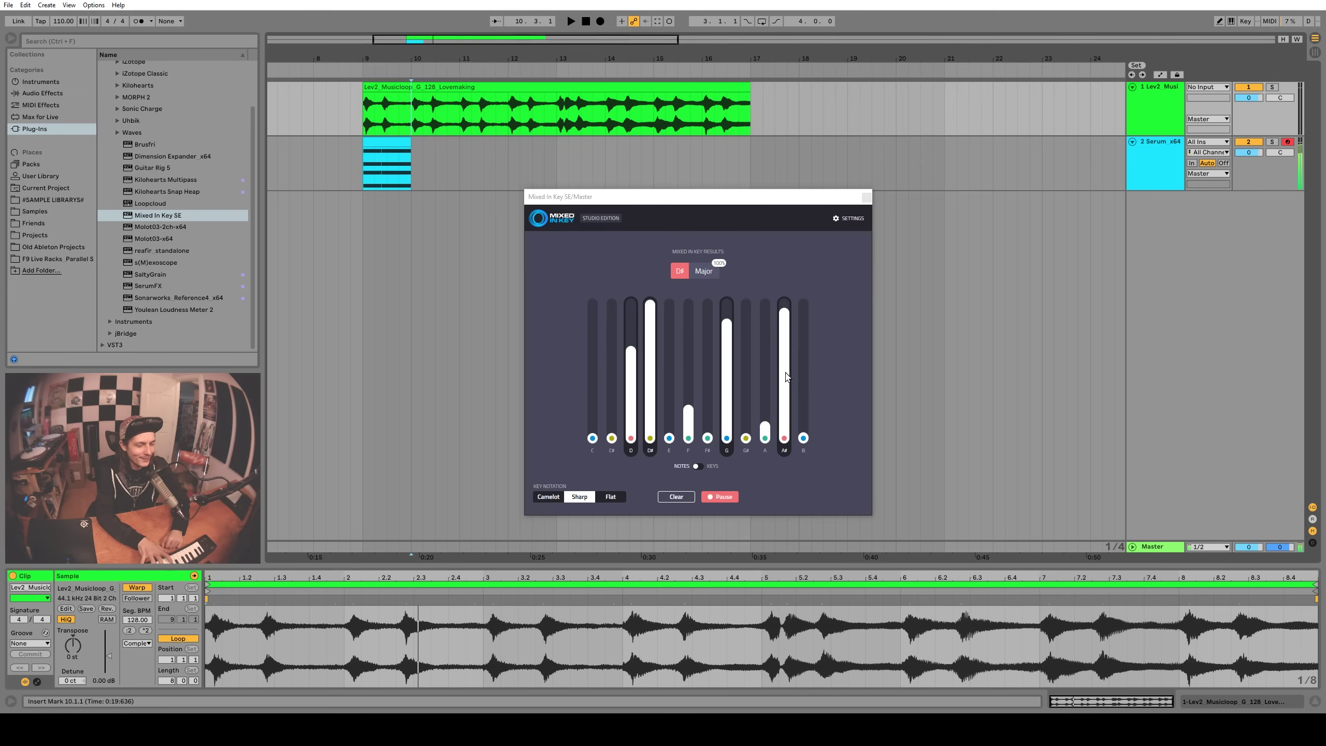
drag(412, 166, 461, 168)
key(ctrl+shift+m)
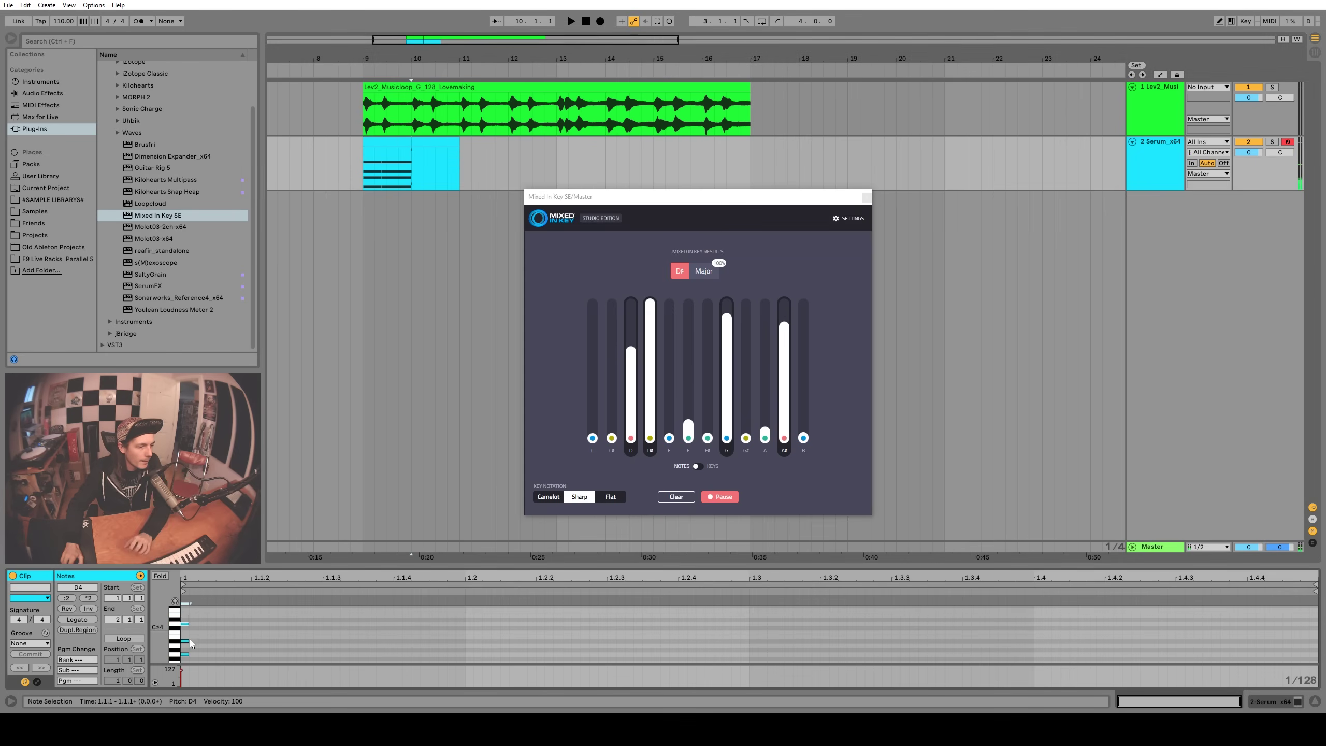
Paste chord notes into the new clip, lengthen and duplicate them, and play them for analysis
key(ctrl+v)
drag(604, 611, 607, 610)
key(ctrl+d)
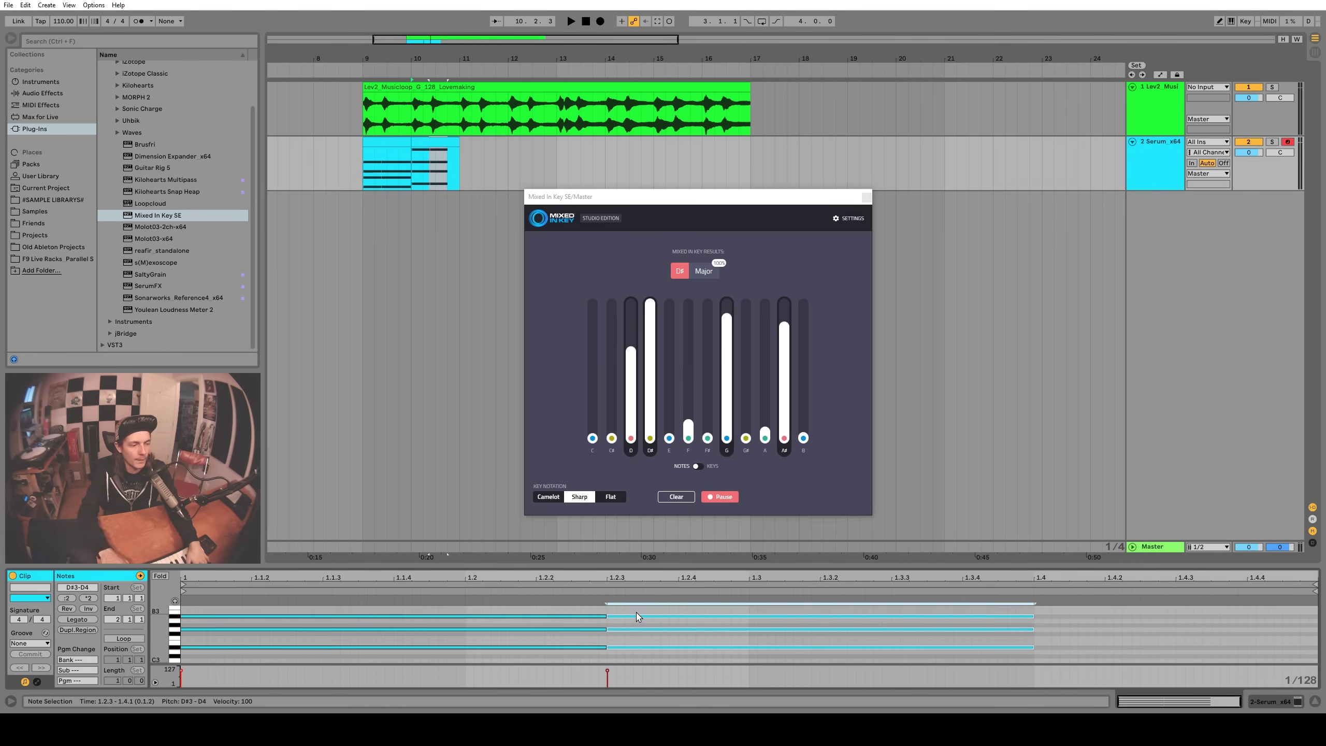
key(space)
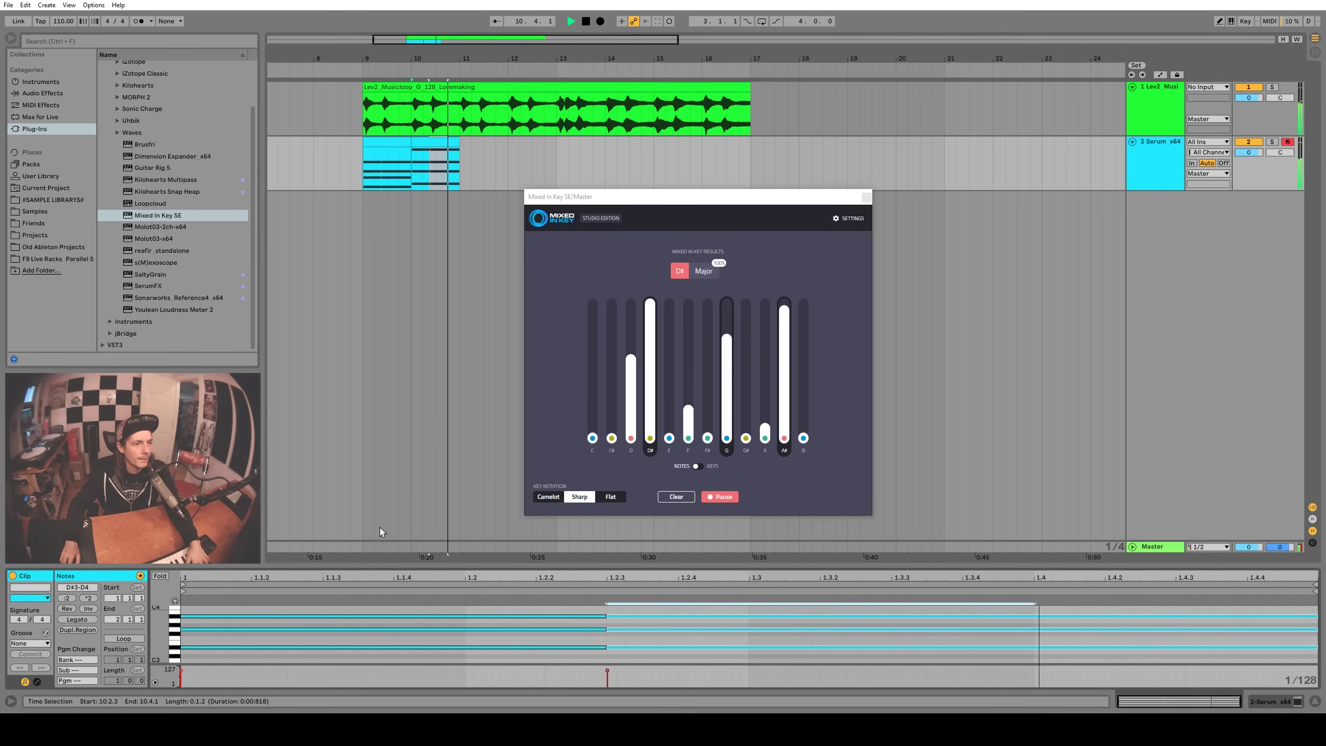
key(space)
click(460, 110)
Play from bar 11, insert an empty MIDI clip at bars 11–12 on the Serum track, and zoom in
key(space)
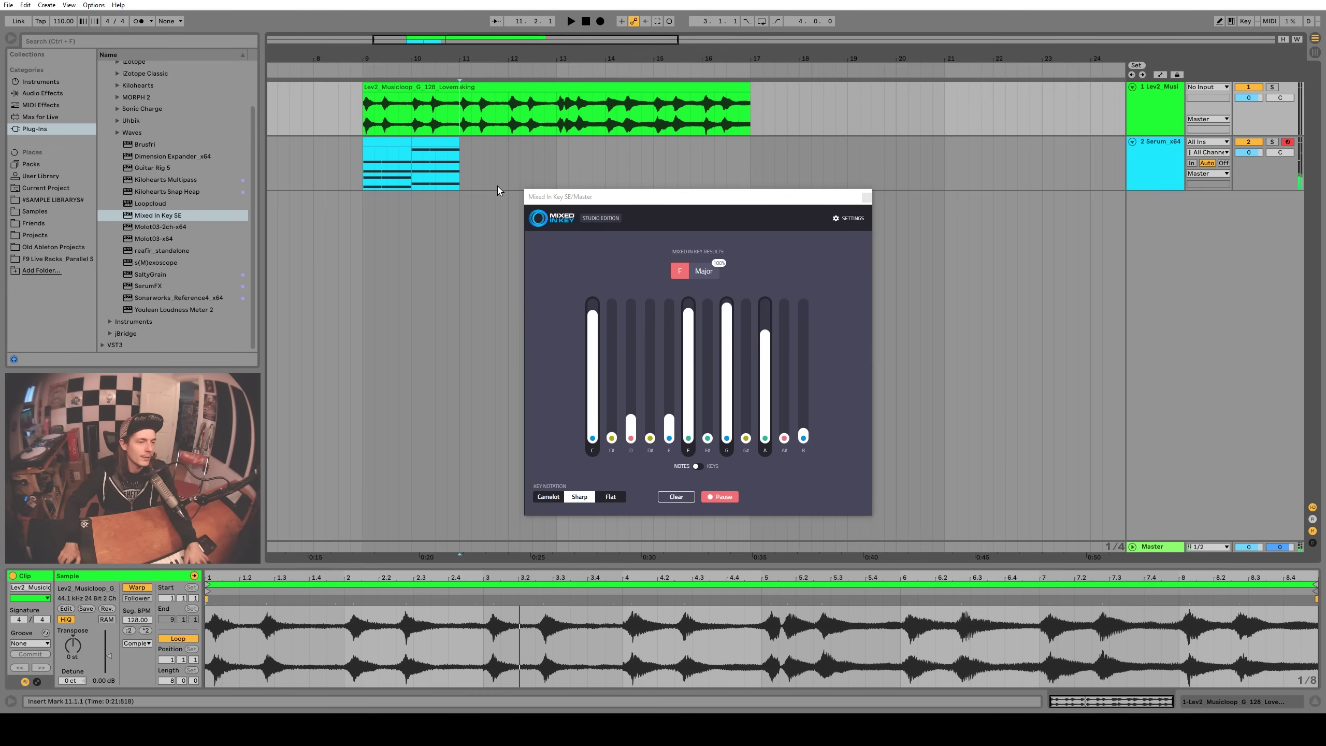
drag(463, 172, 505, 173)
key(ctrl+shift+m)
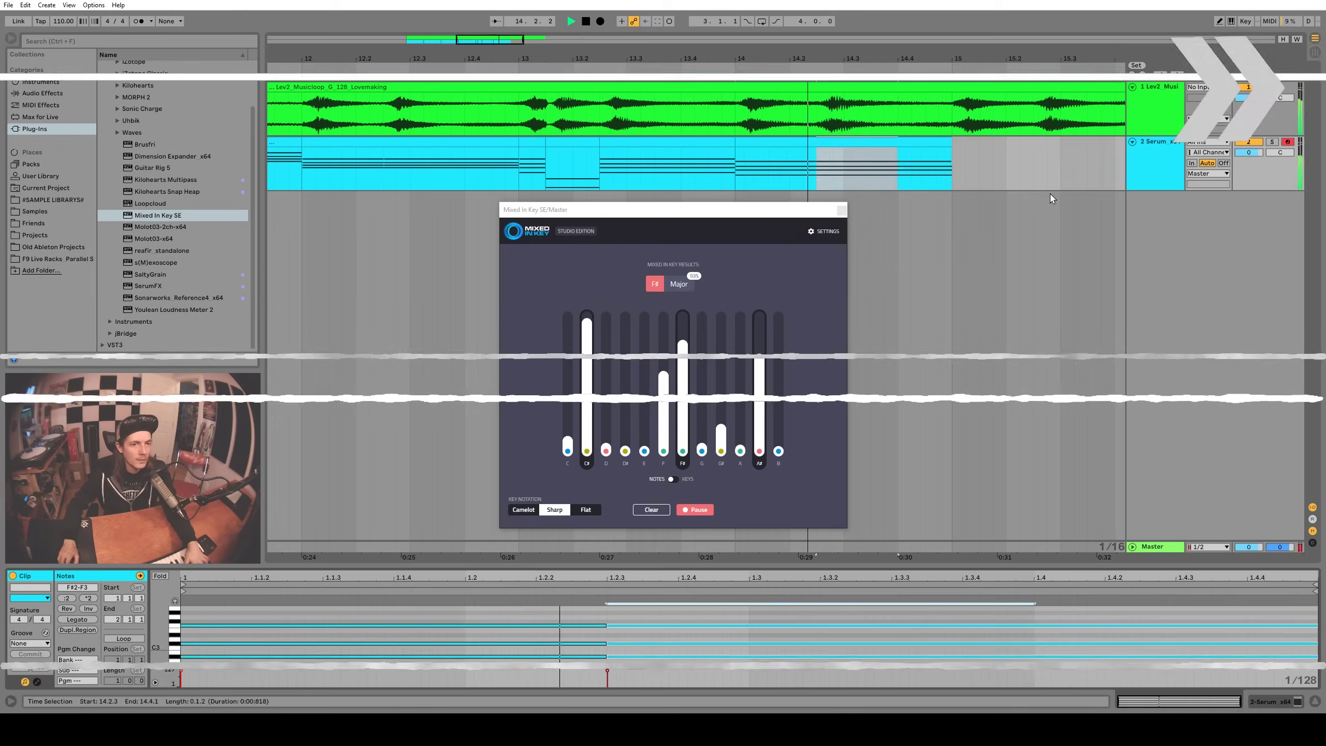
key(space)
key(plus)
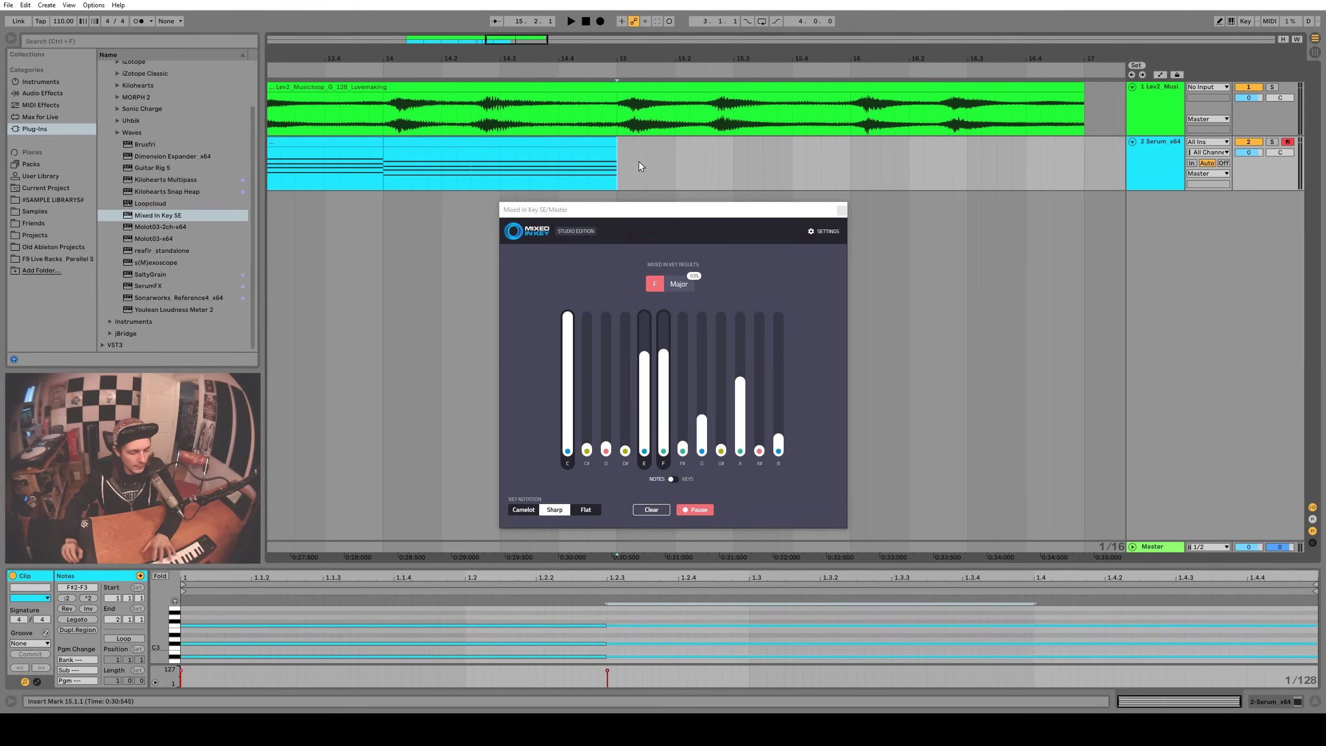
Pause Mixed In Key and insert an empty MIDI clip at bars 15–16 on the Serum track
click(703, 510)
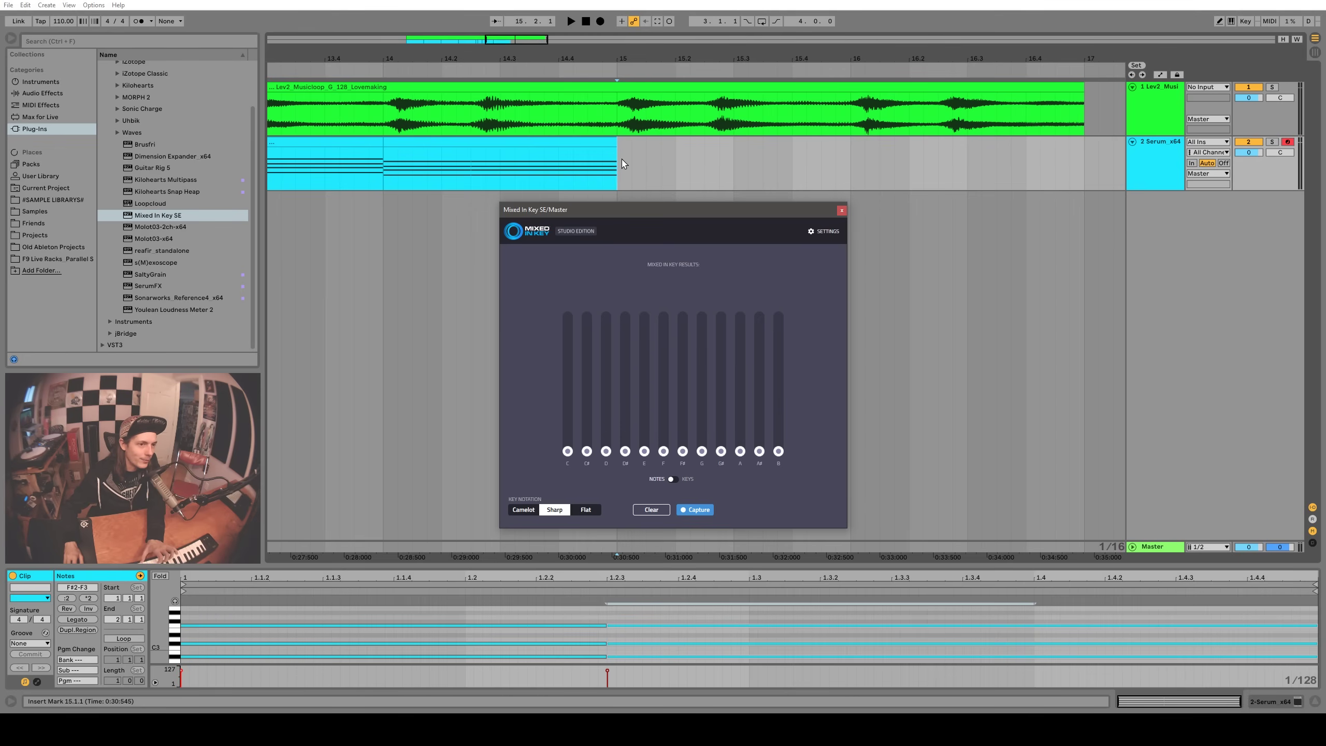
drag(623, 163, 855, 182)
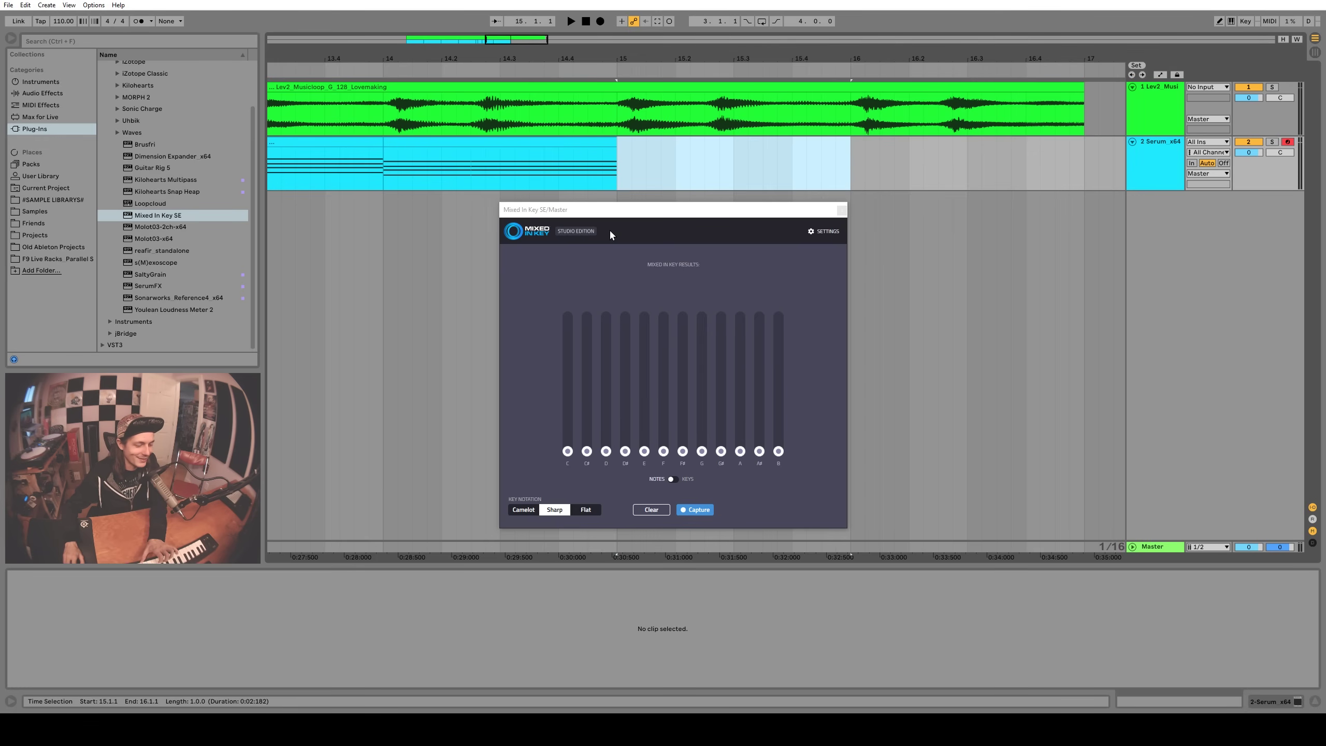
key(ctrl+shift+m)
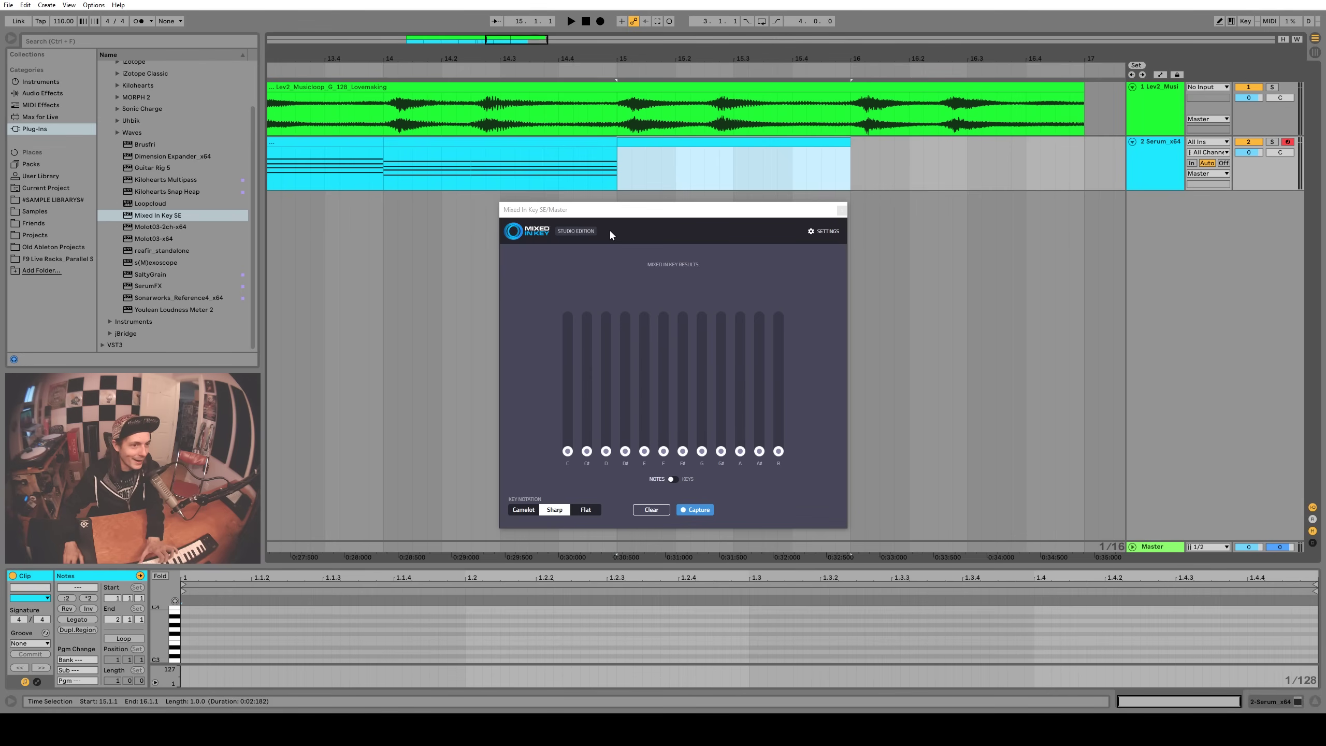
click(234, 618)
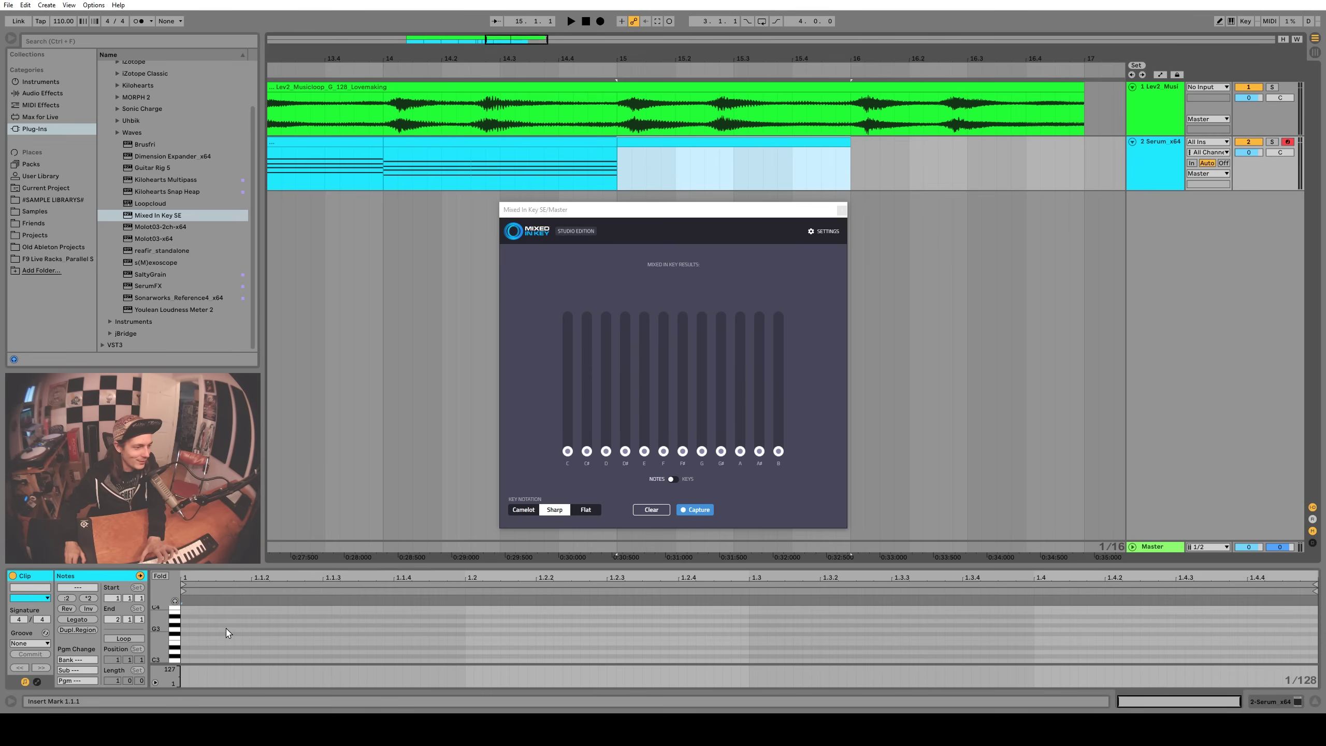
Record synth notes into the bar 15 clip, then resume Mixed In Key detection
key(space)
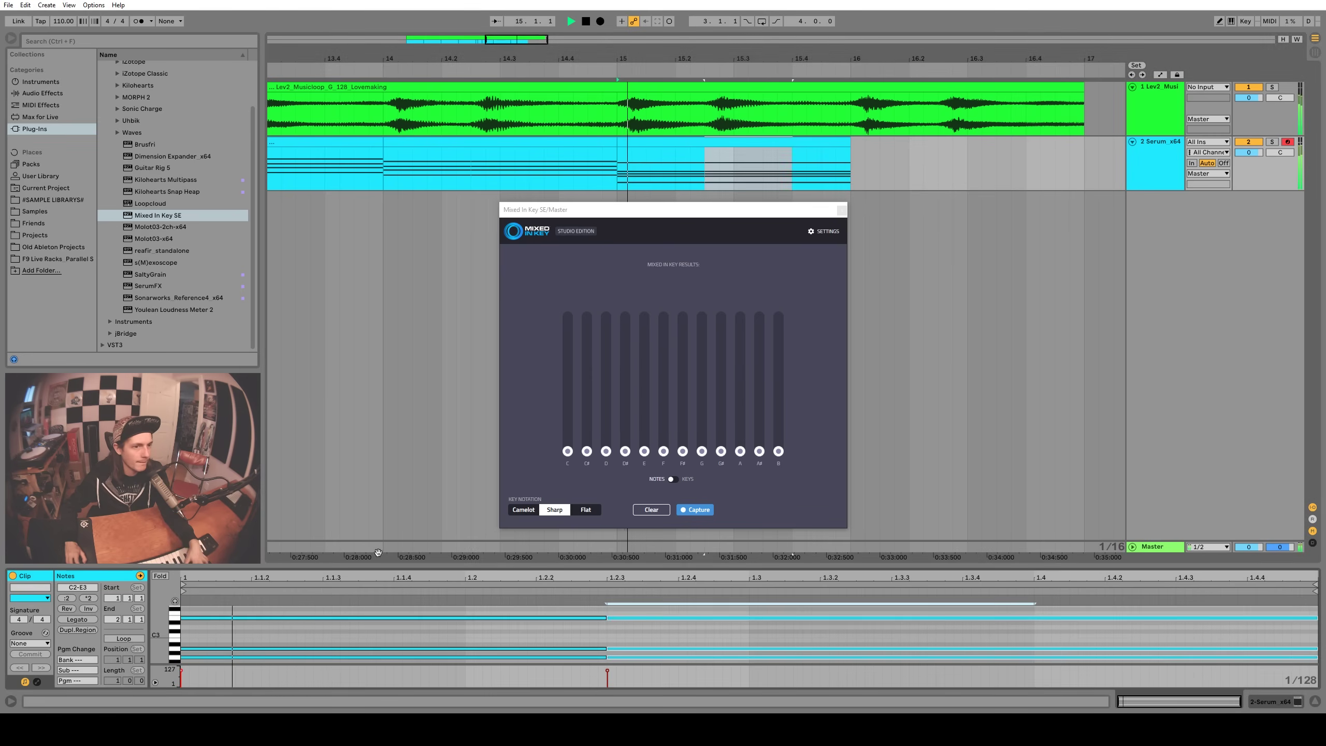
click(857, 172)
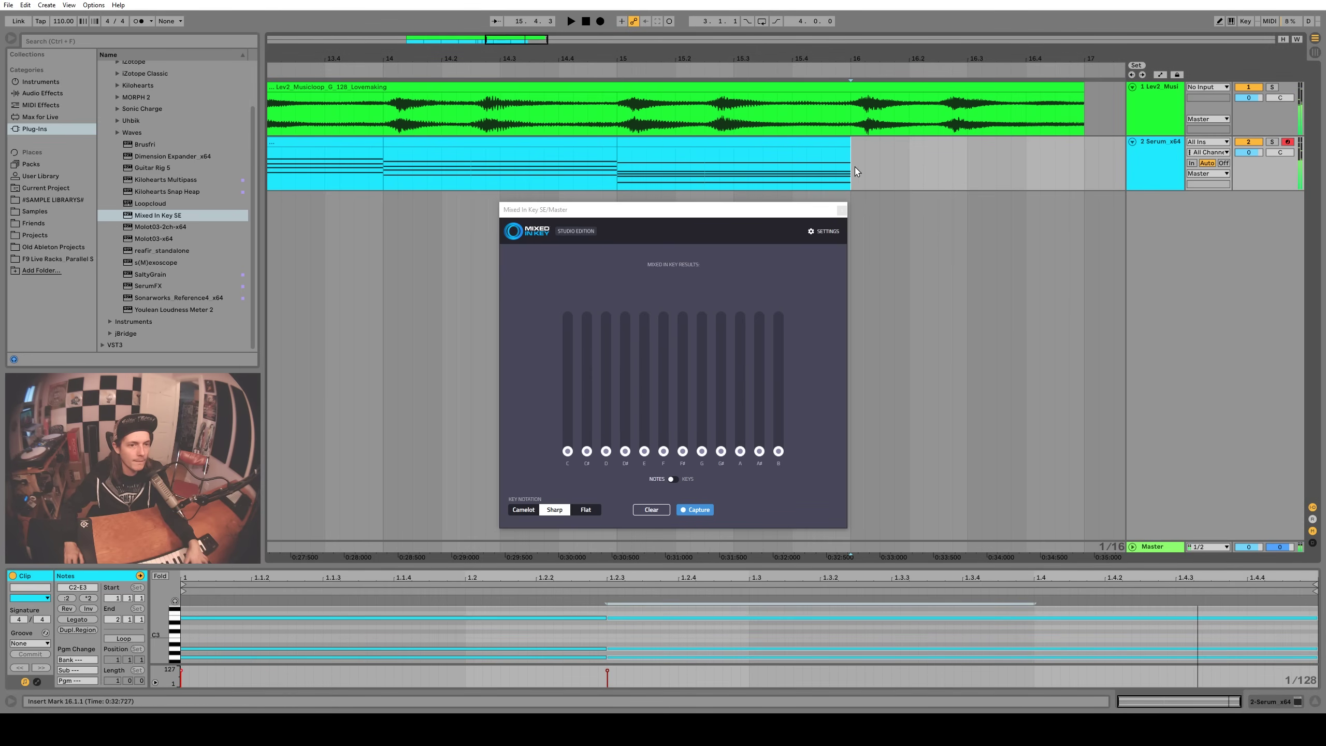
key(space)
click(695, 509)
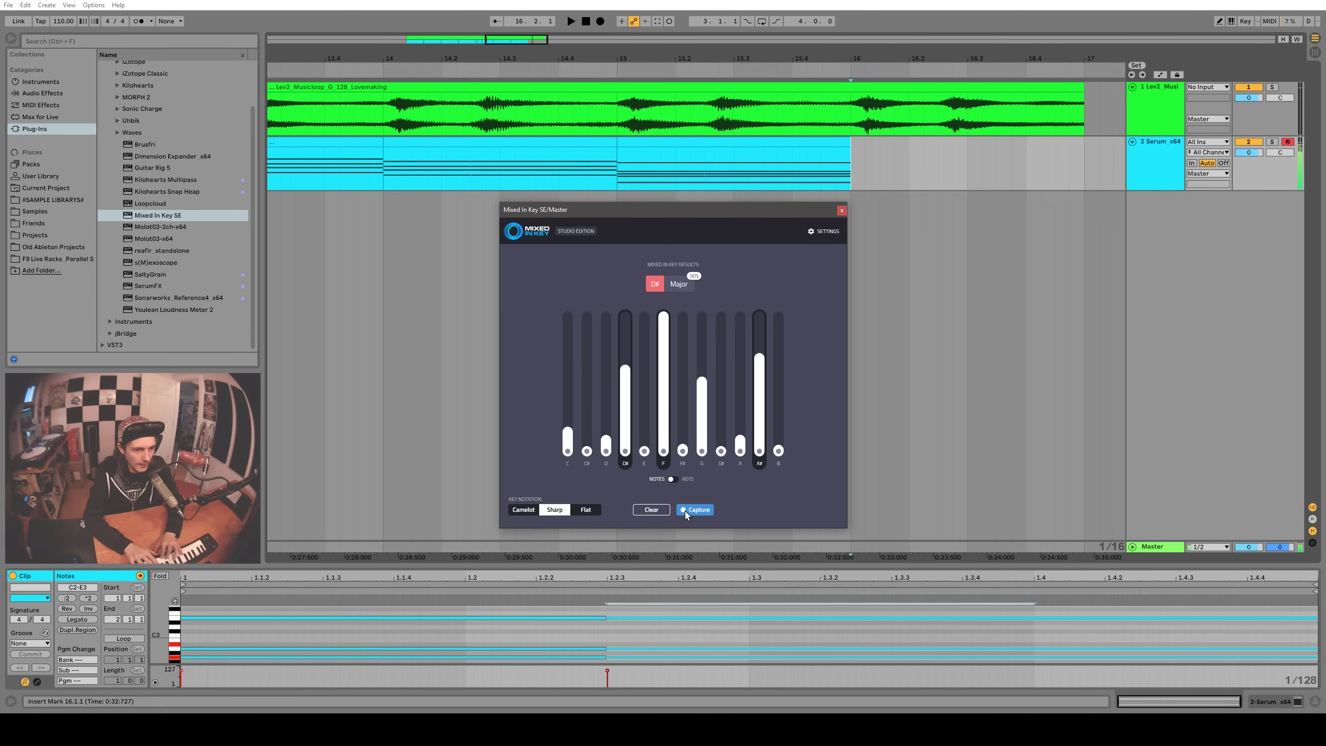
Replay the recorded synth part for Mixed In Key capture, then select bars 16–17
key(space)
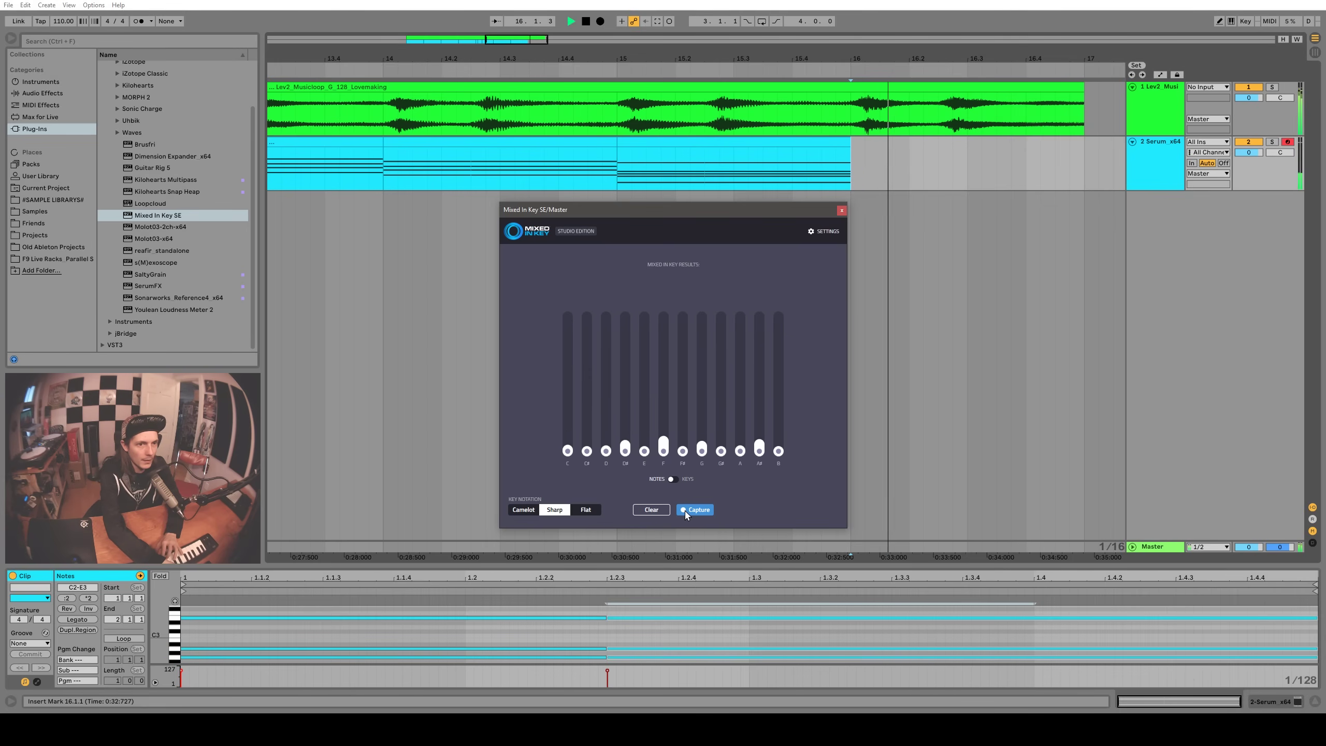
key(space)
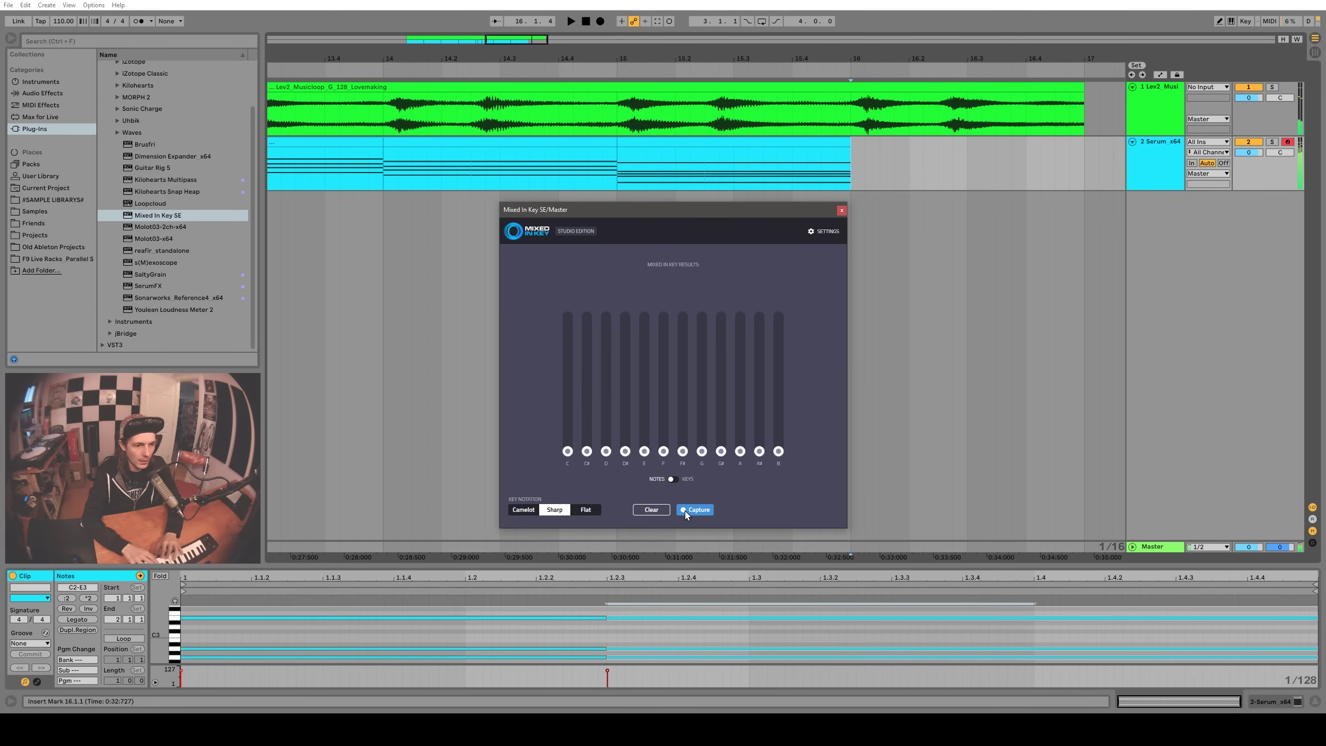
click(686, 510)
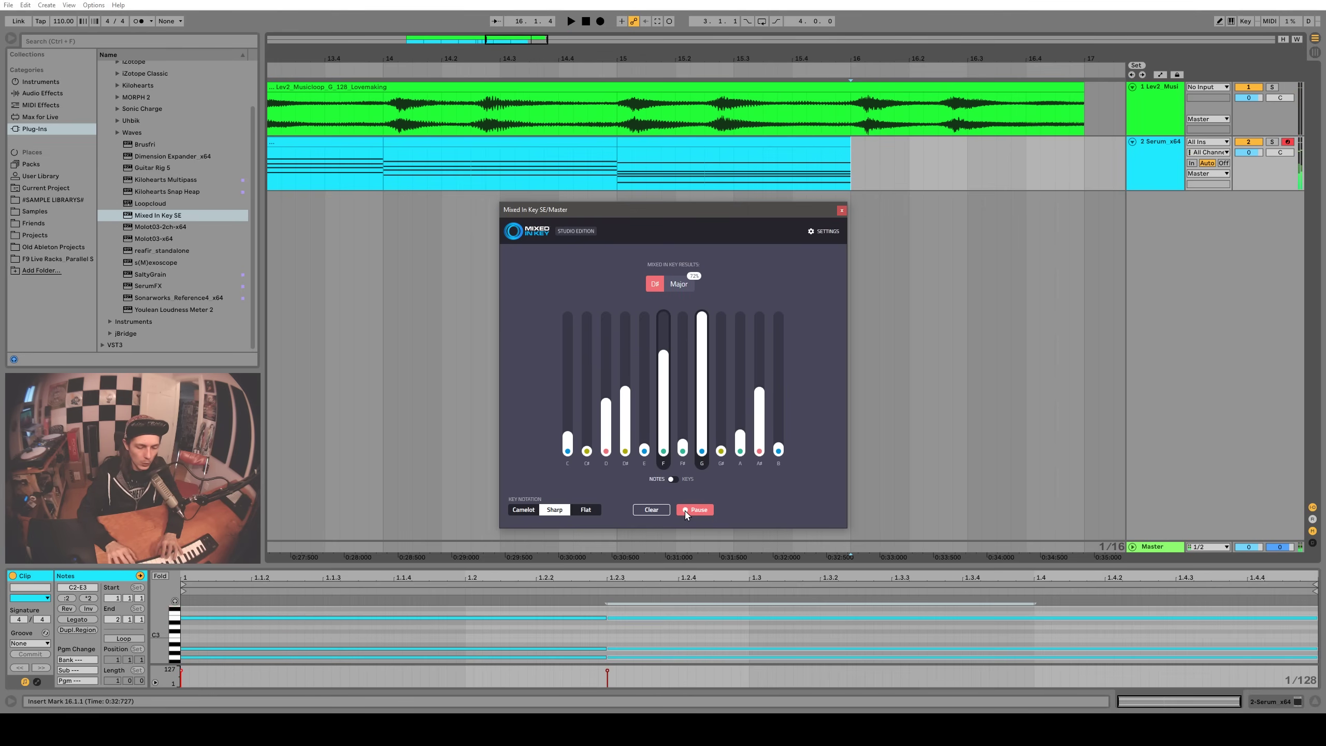
key(space)
key(space)
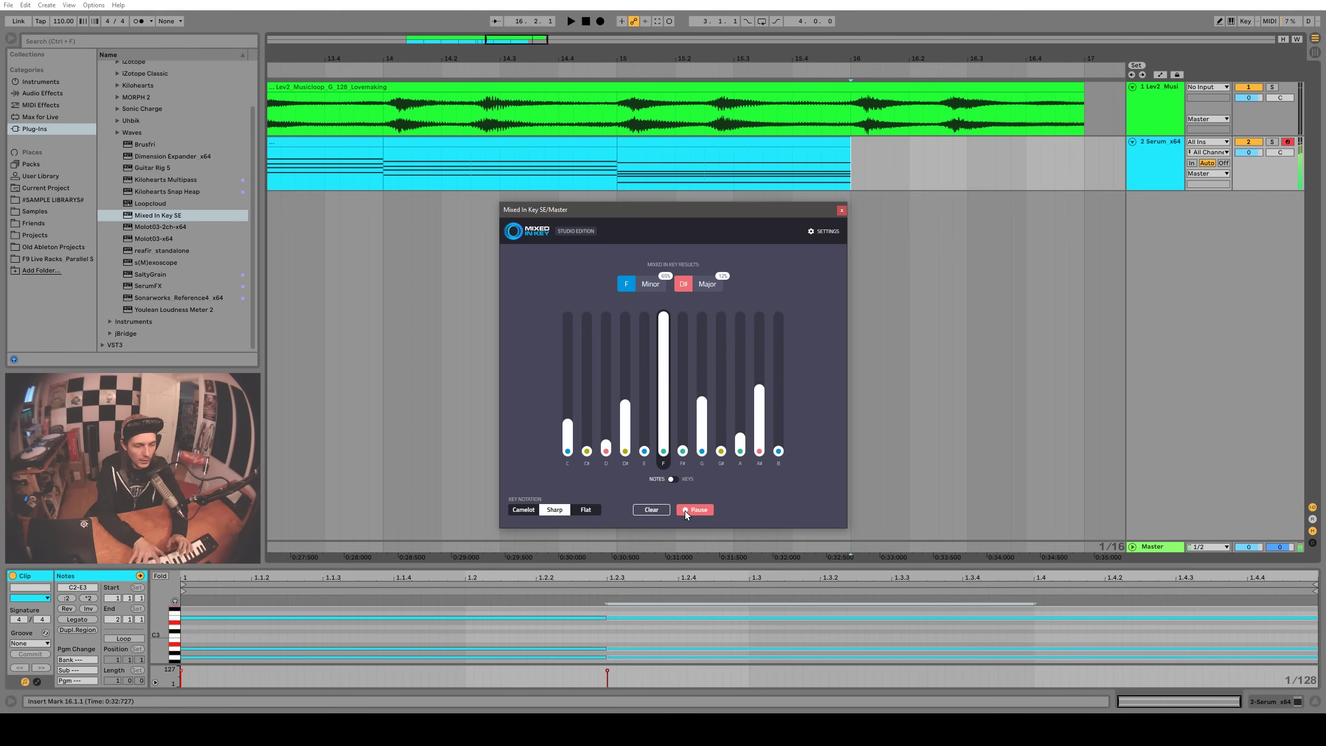
key(space)
key(space)
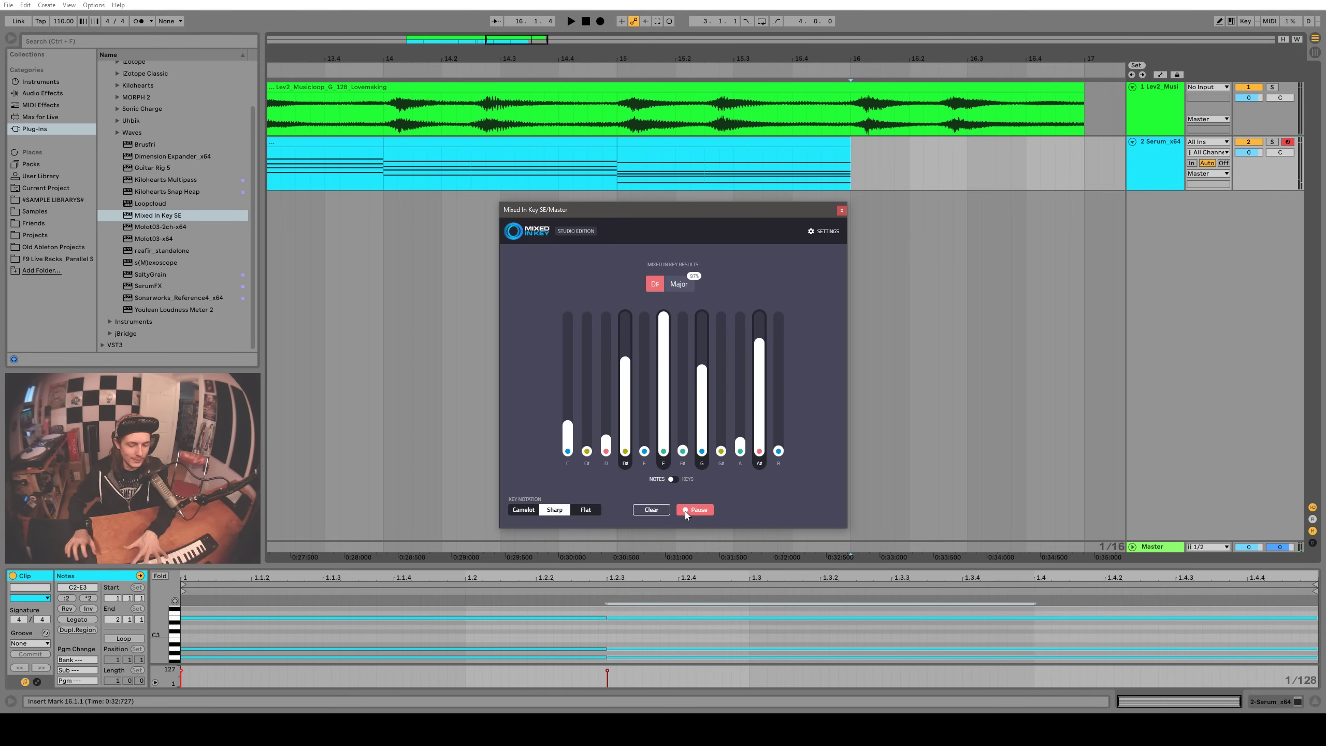
drag(854, 165, 1084, 166)
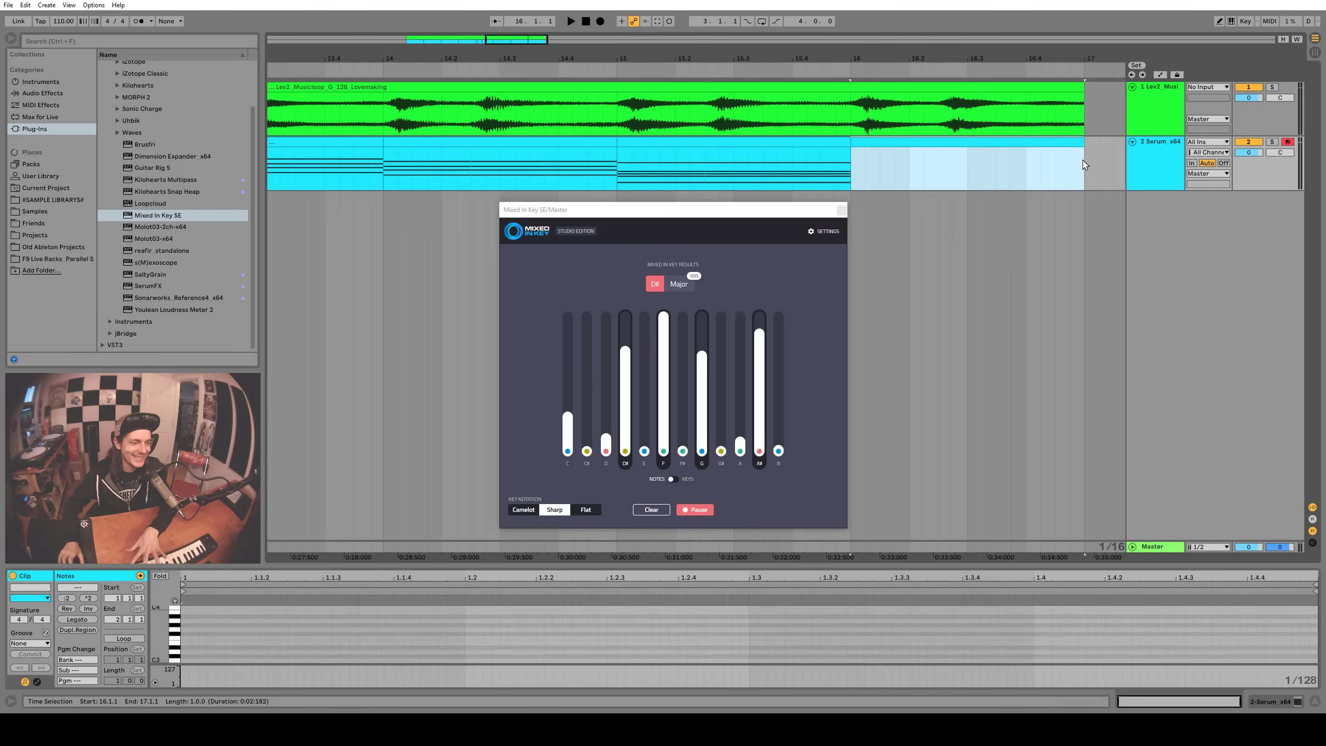
Move the Lev2 audio loop from bar 9 to bar 1
scroll(1085, 165, down, 5)
click(516, 164)
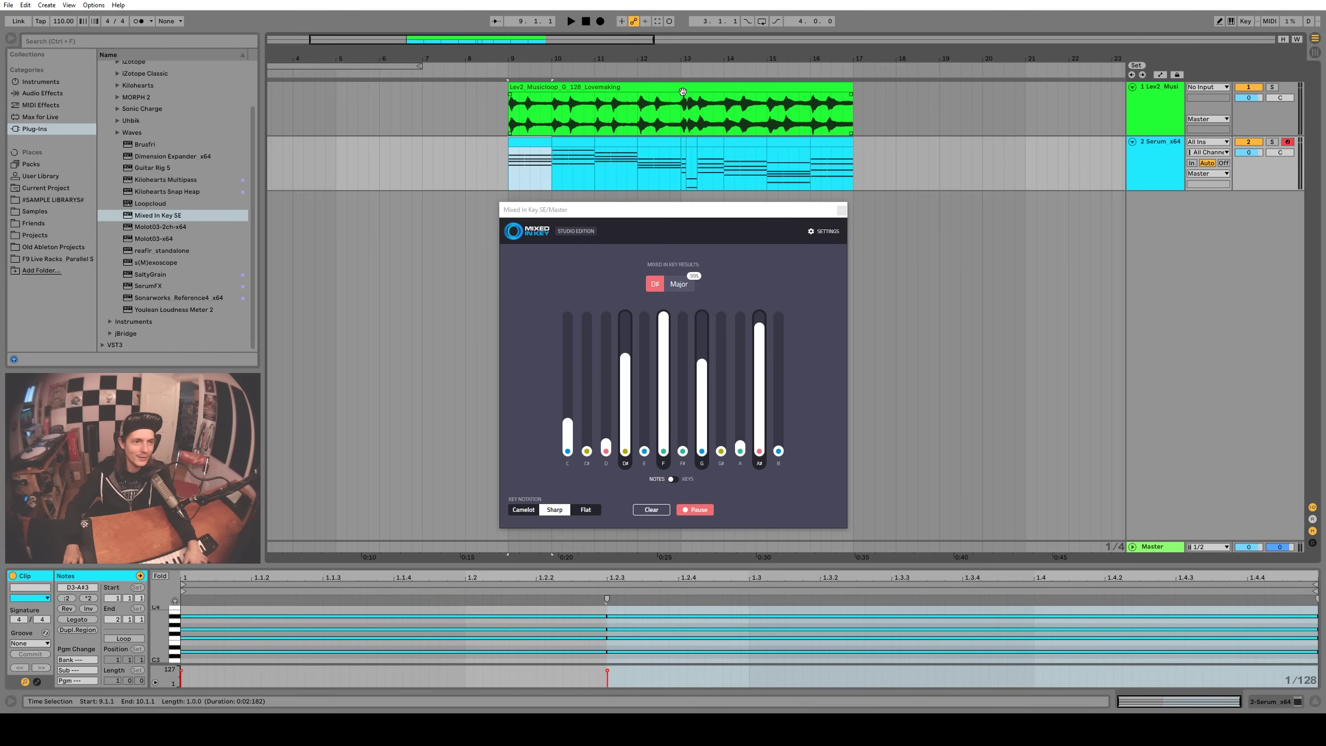
drag(682, 87, 339, 87)
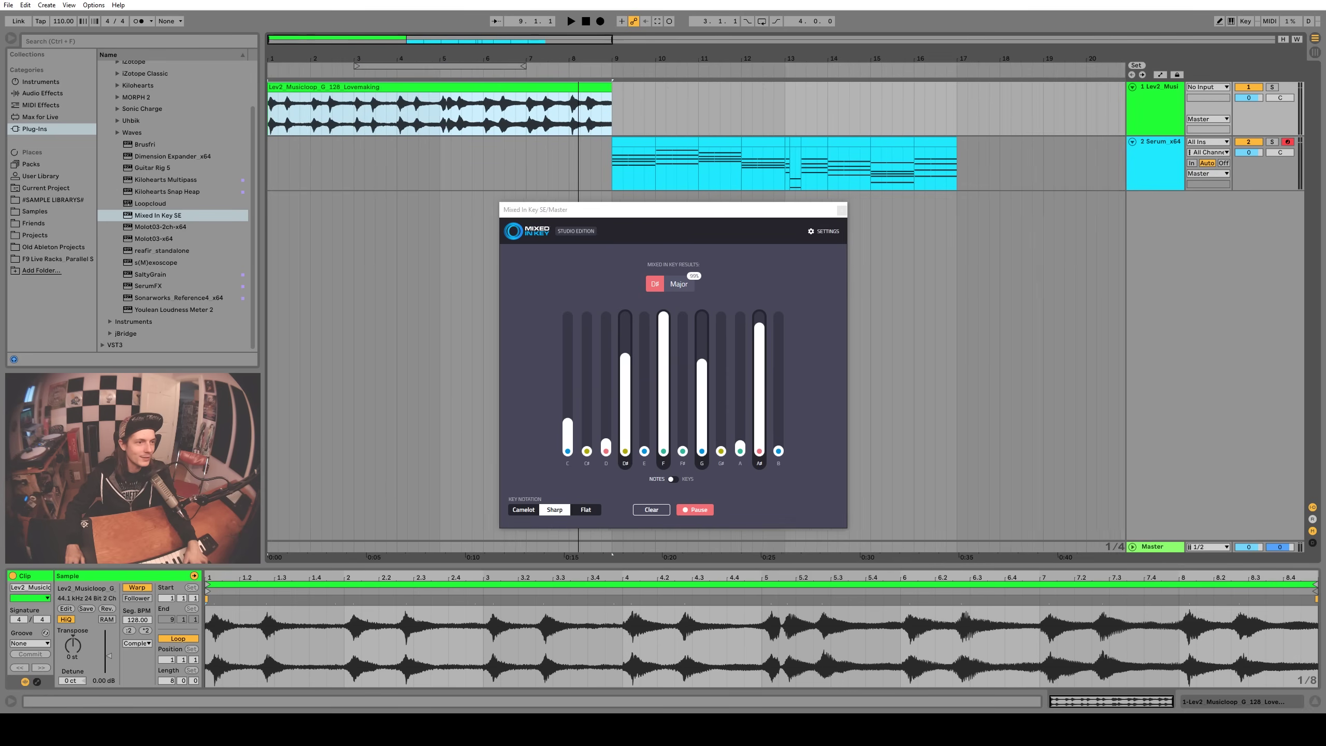
Open and close the Serum synth window, then select bars 1–17 across both tracks
click(1156, 149)
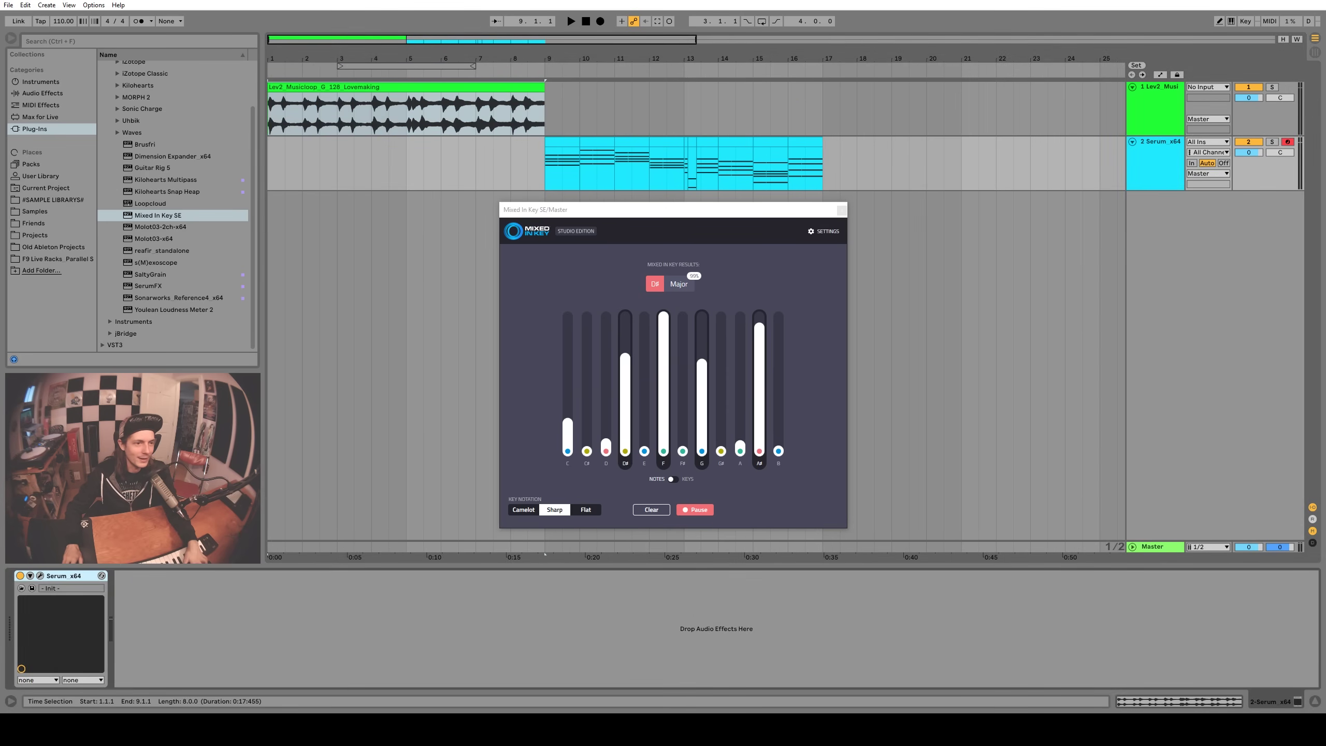
click(40, 576)
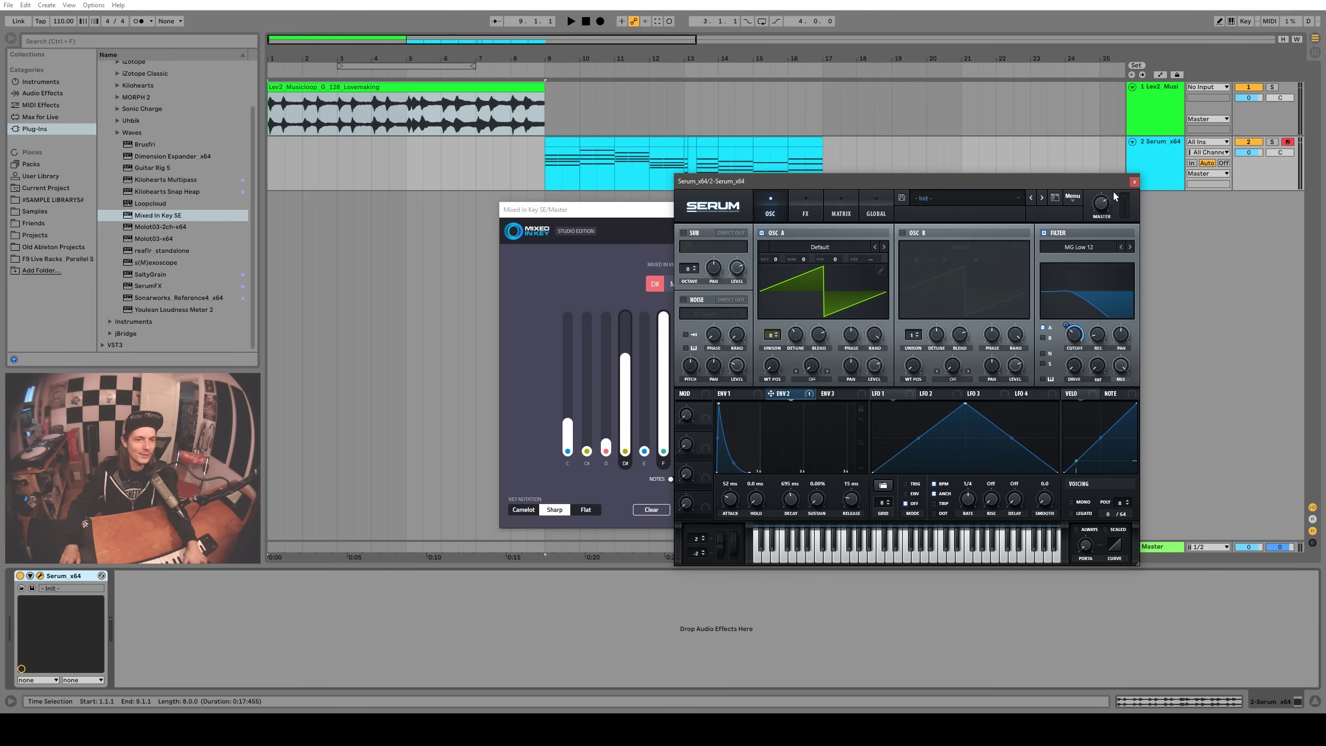
click(1134, 182)
shift+click(824, 174)
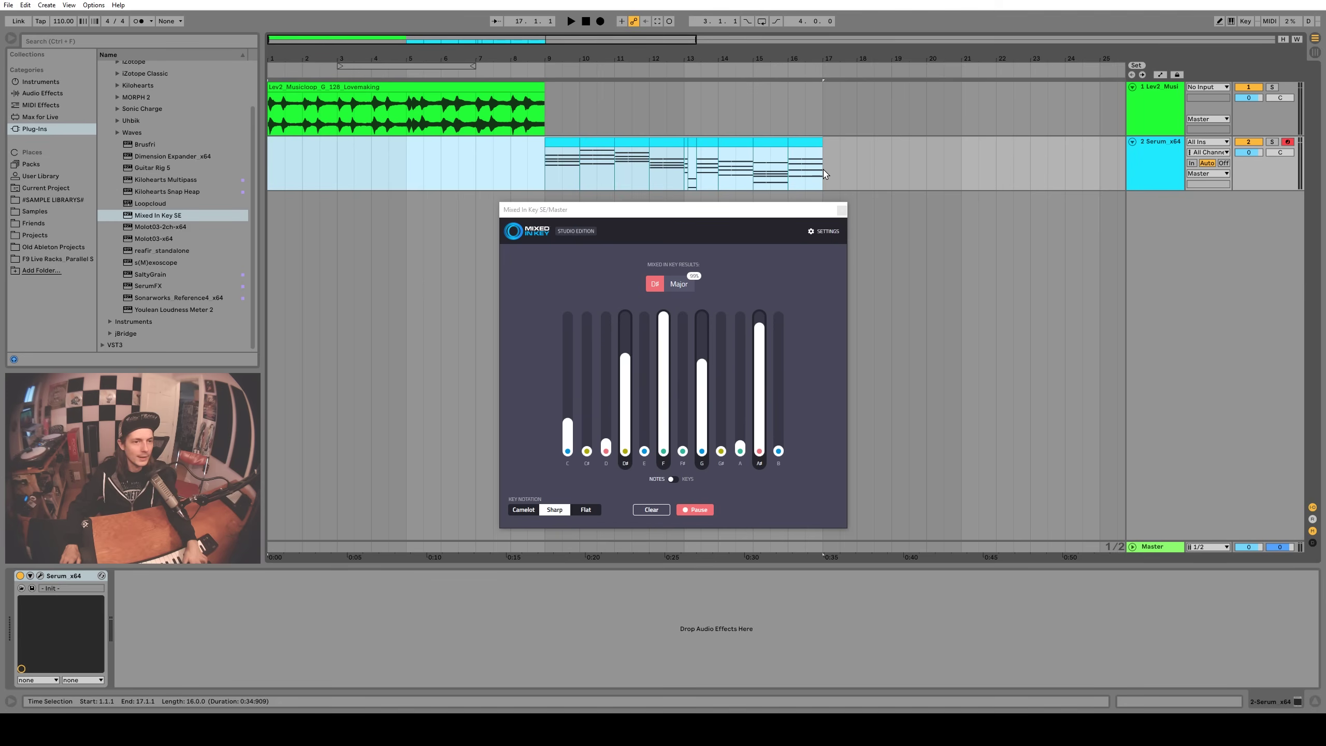
Play the whole arrangement from bar 1 for analysis, then move the Mixed In Key window lower
key(space)
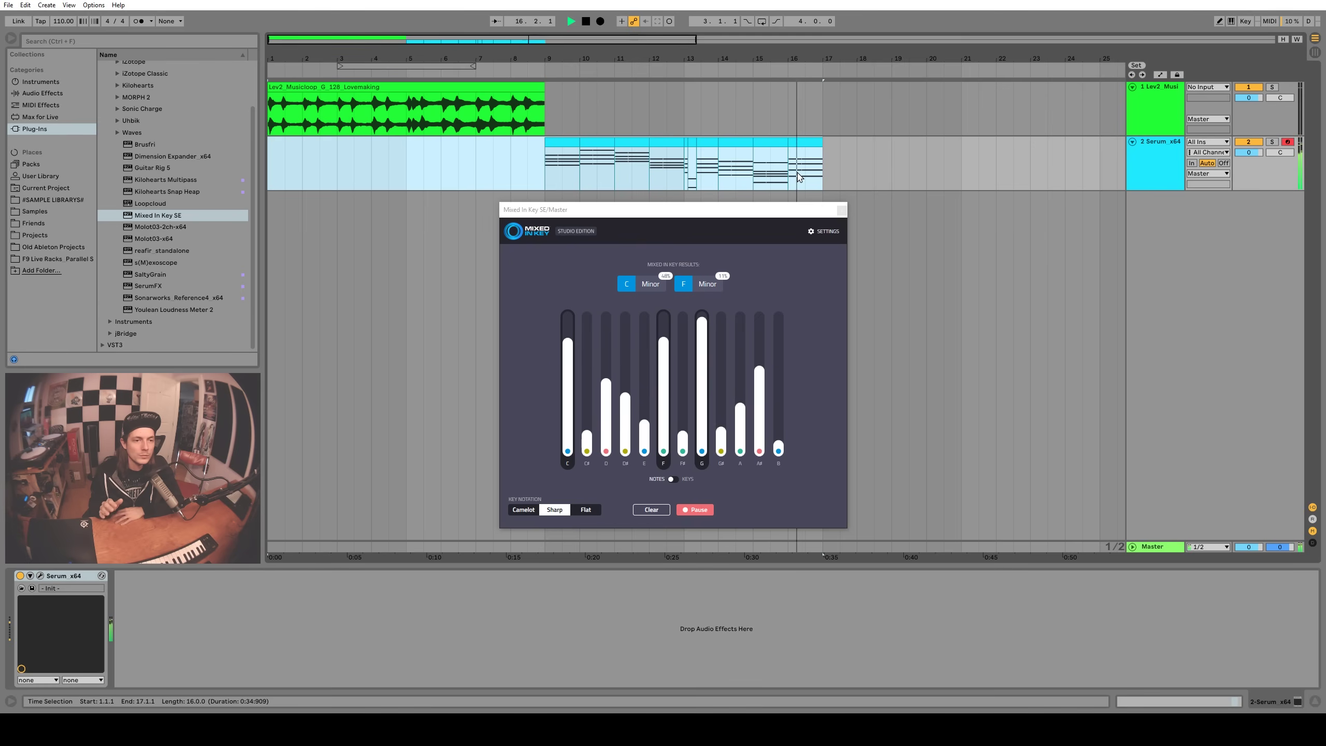
key(space)
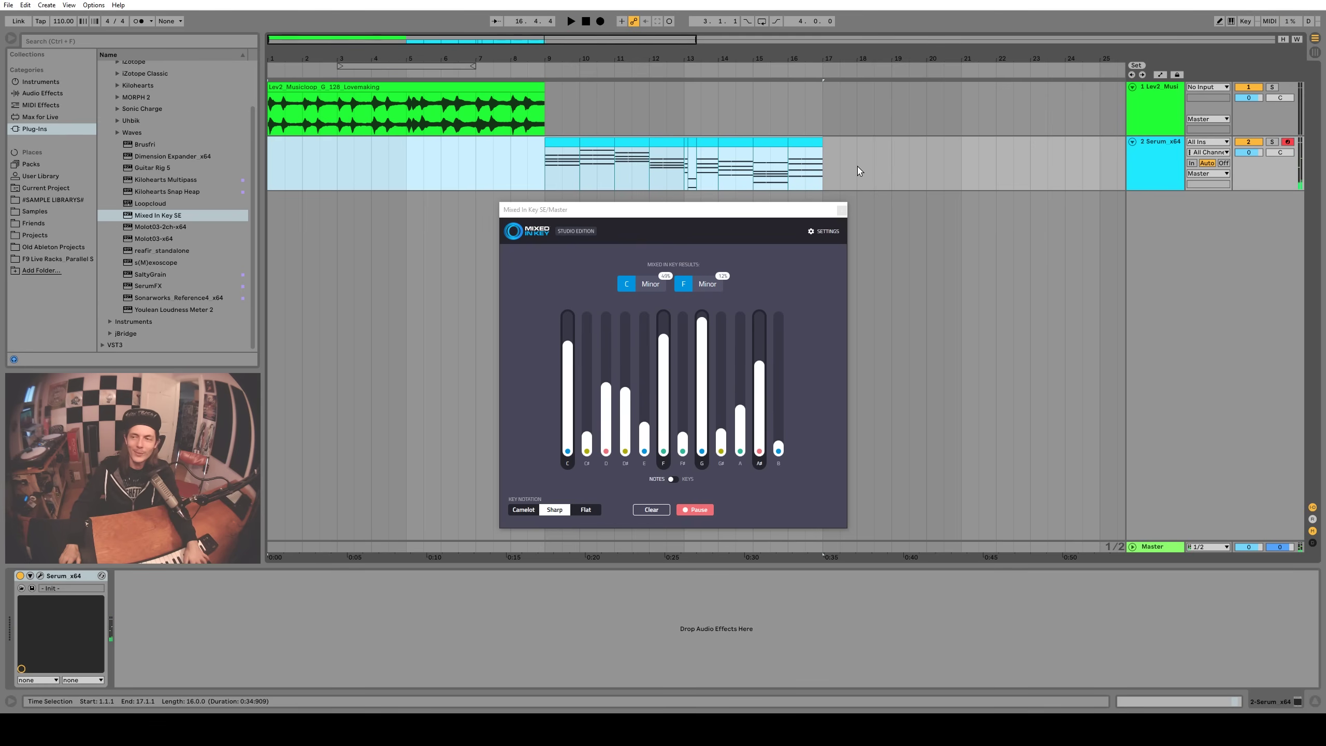
click(385, 134)
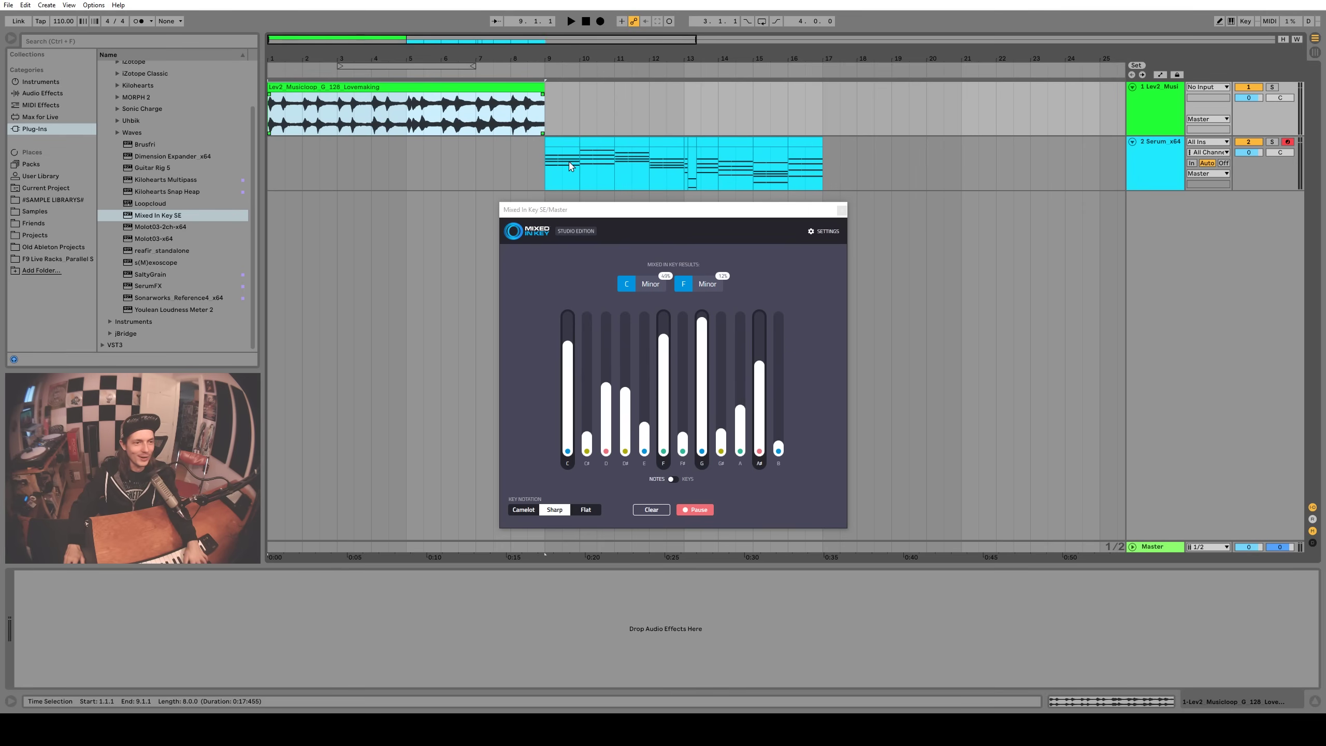
drag(716, 218, 712, 279)
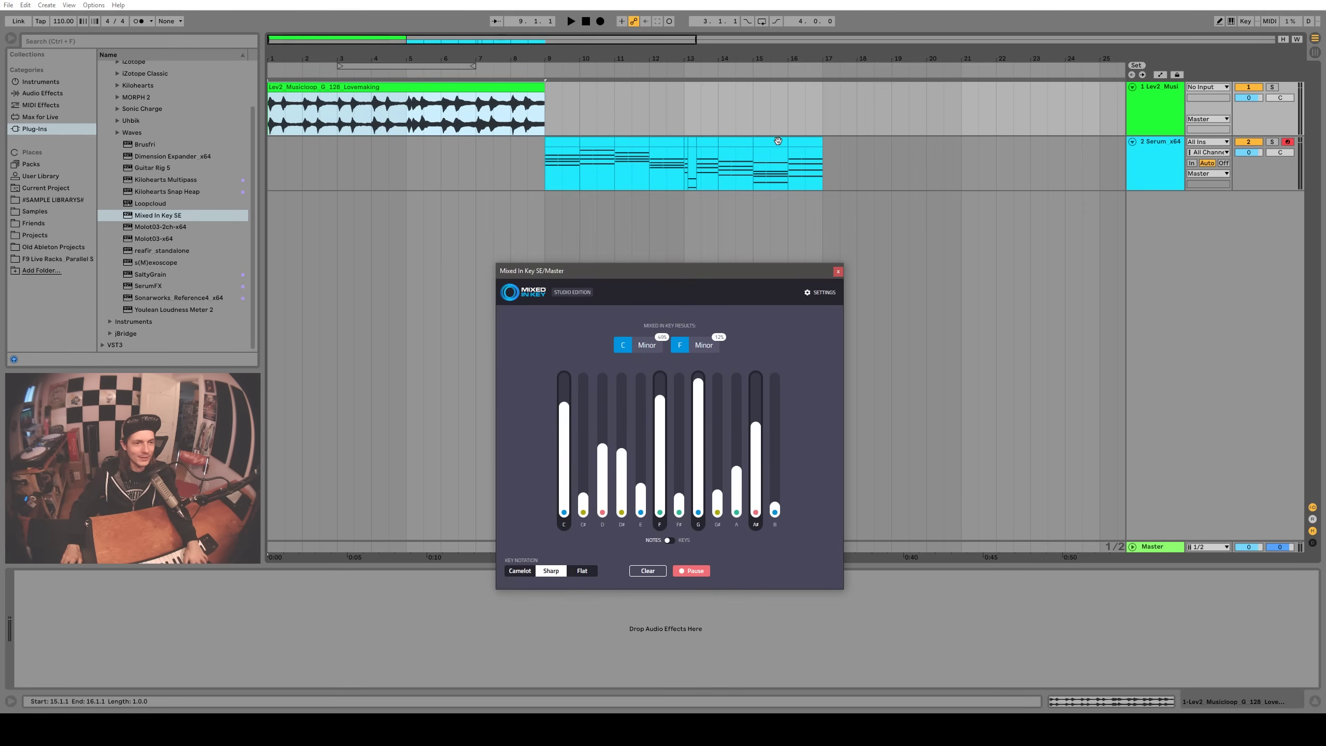
Open the bar 15–16 synth clip in an enlarged note editor and reposition the Mixed In Key window
double_click(778, 140)
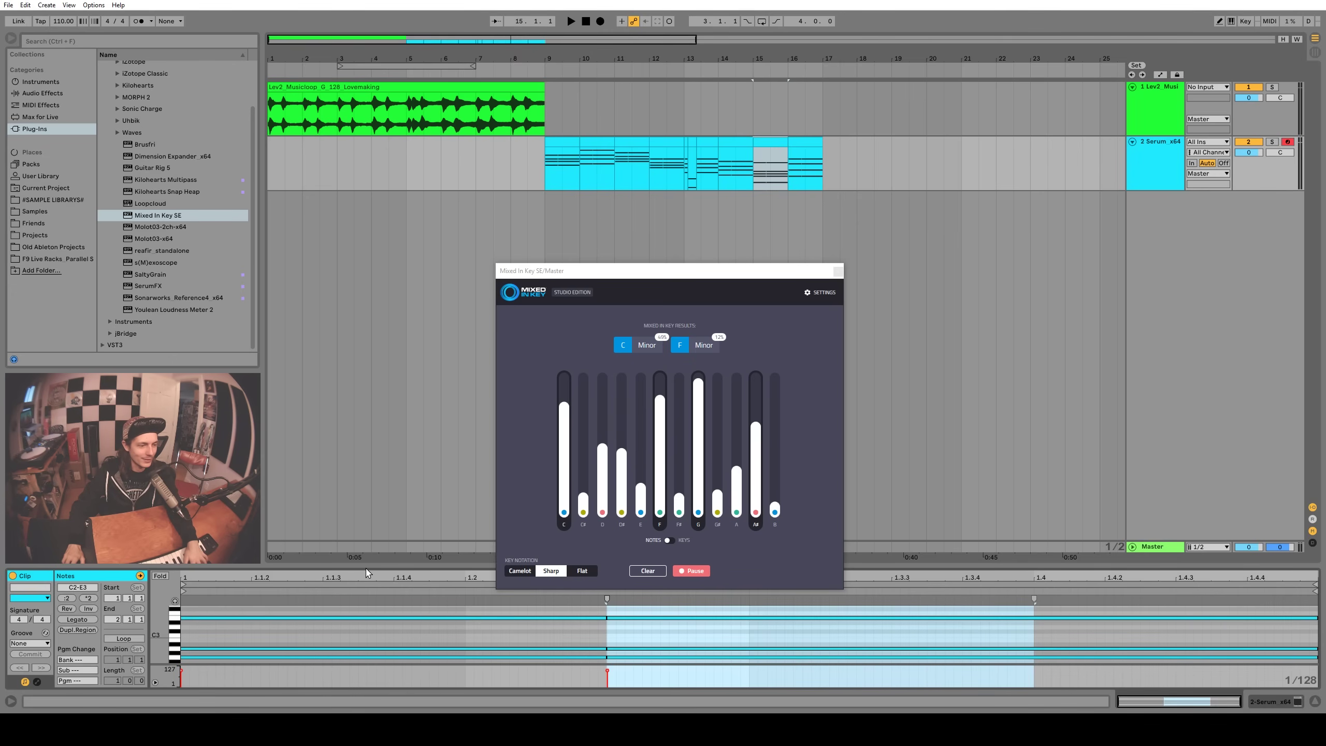
drag(378, 461, 378, 395)
drag(755, 273, 817, 234)
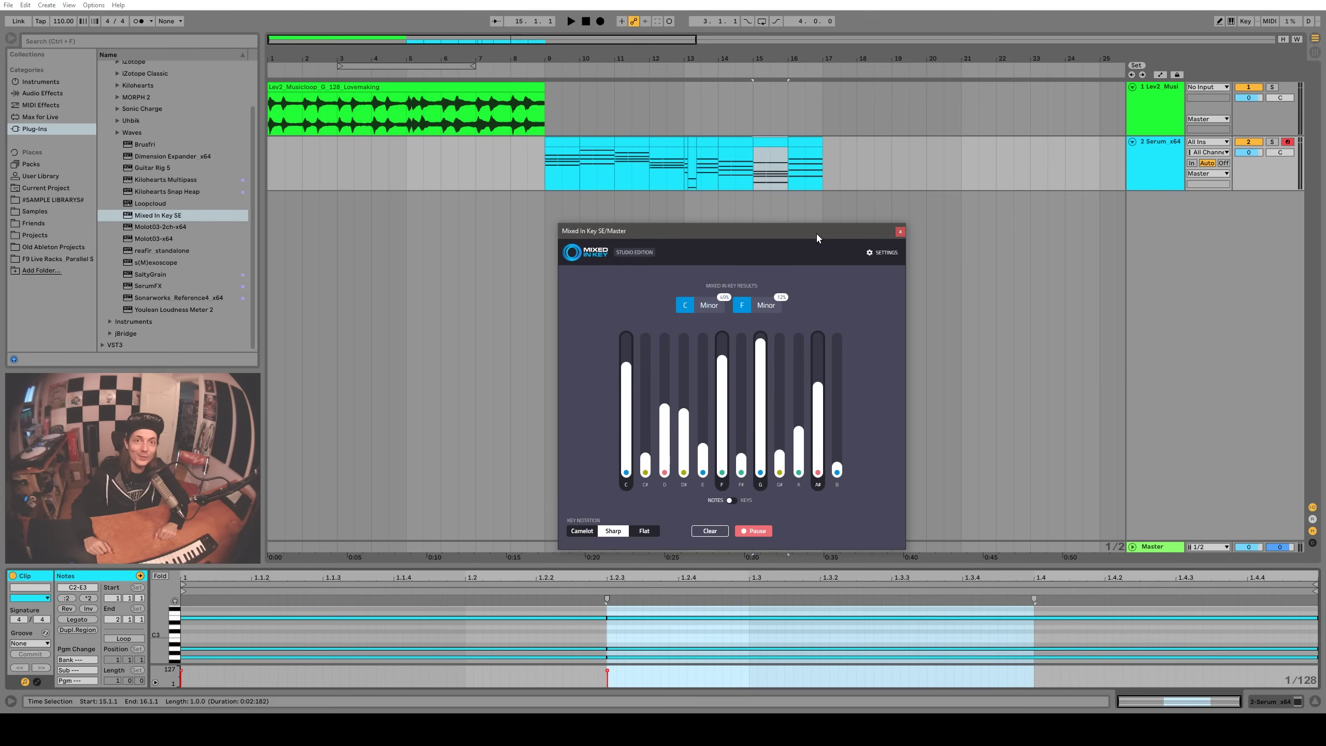
drag(816, 233, 749, 220)
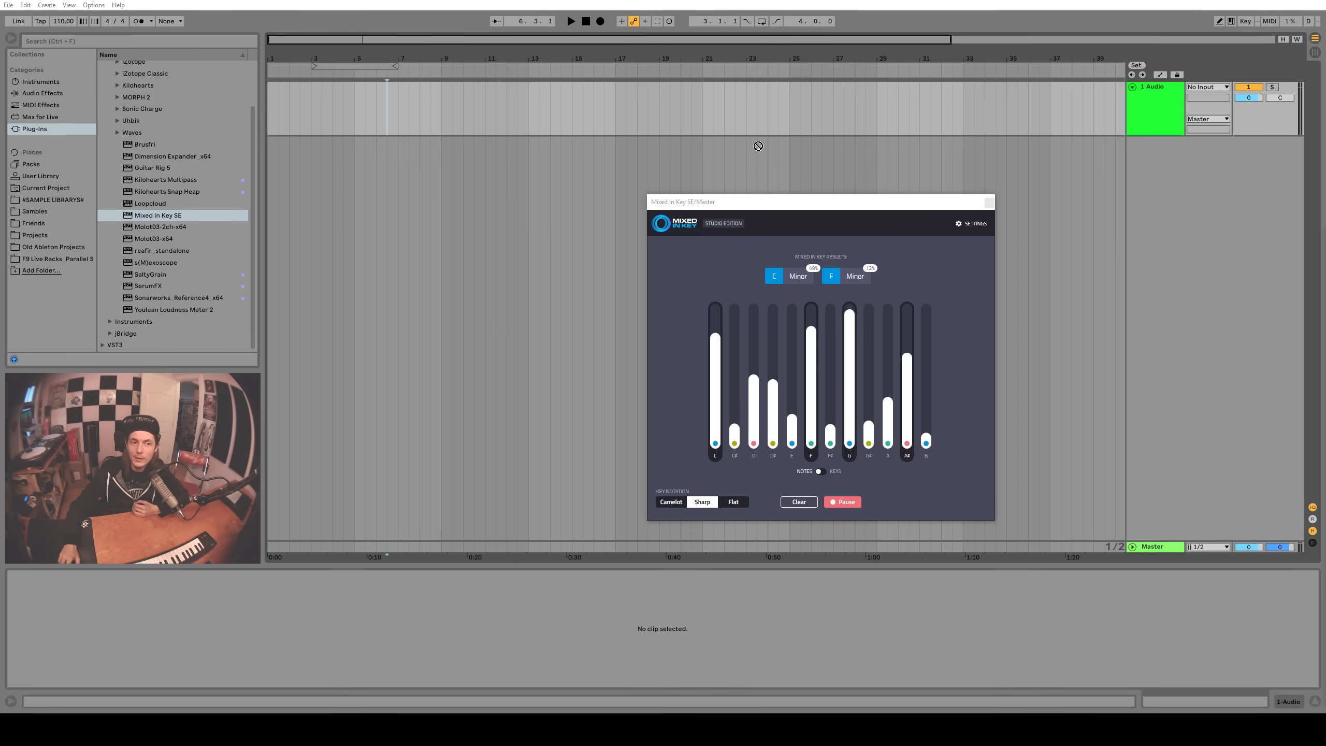
Place the Bok Choy song at bar 17 and play it, with Mixed In Key showing keys in Camelot notation
drag(757, 146, 438, 138)
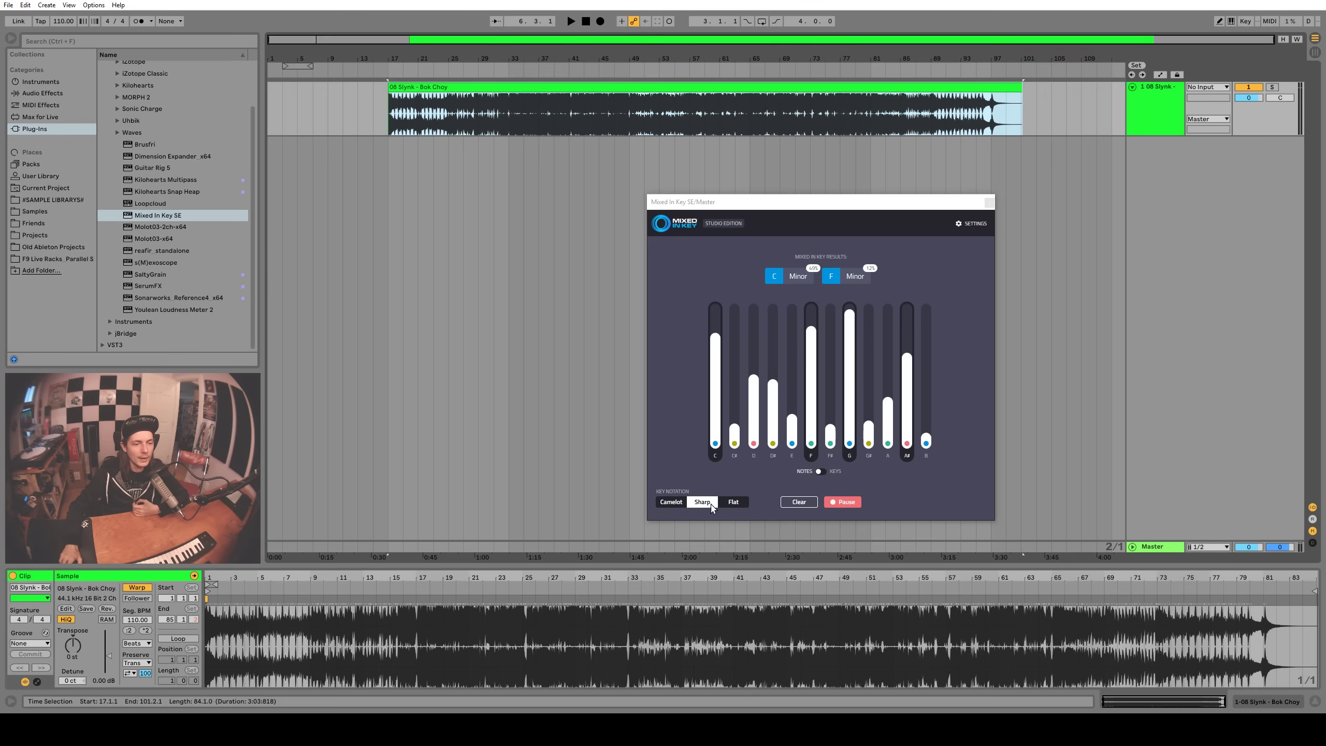
key(space)
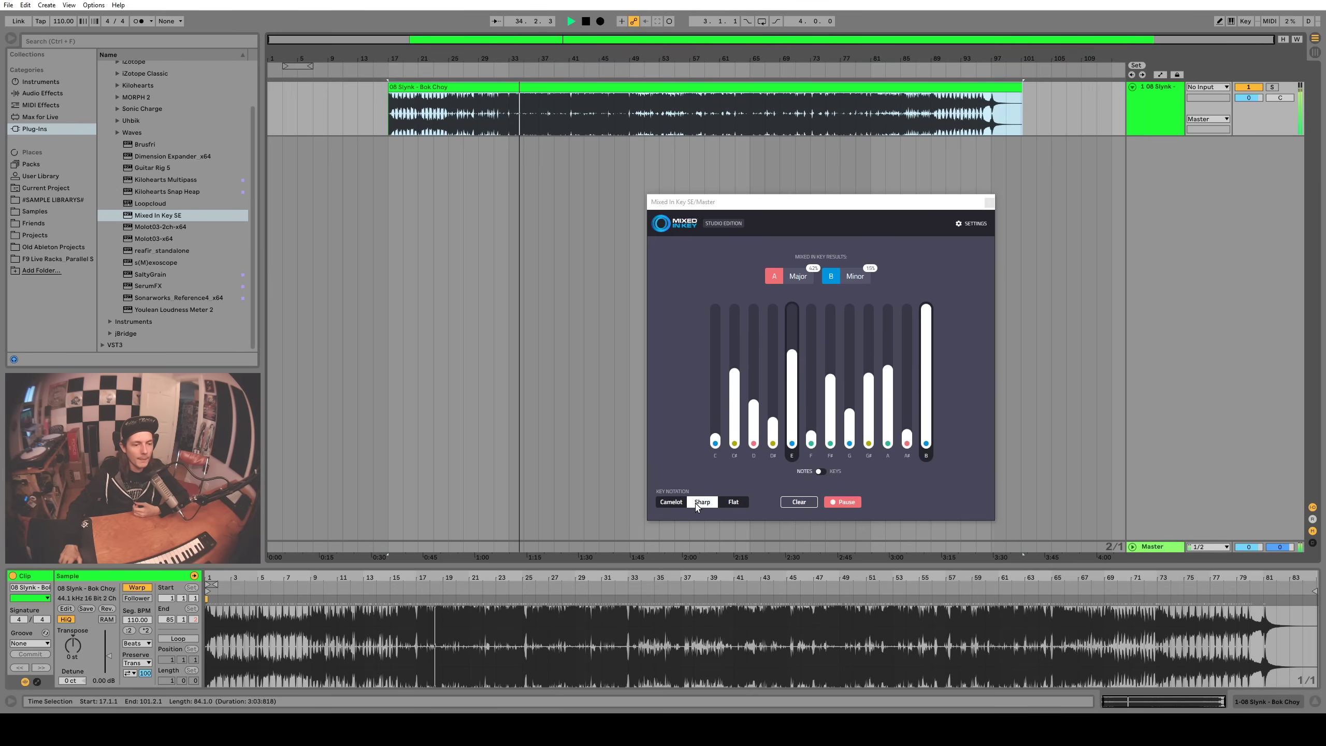
click(823, 472)
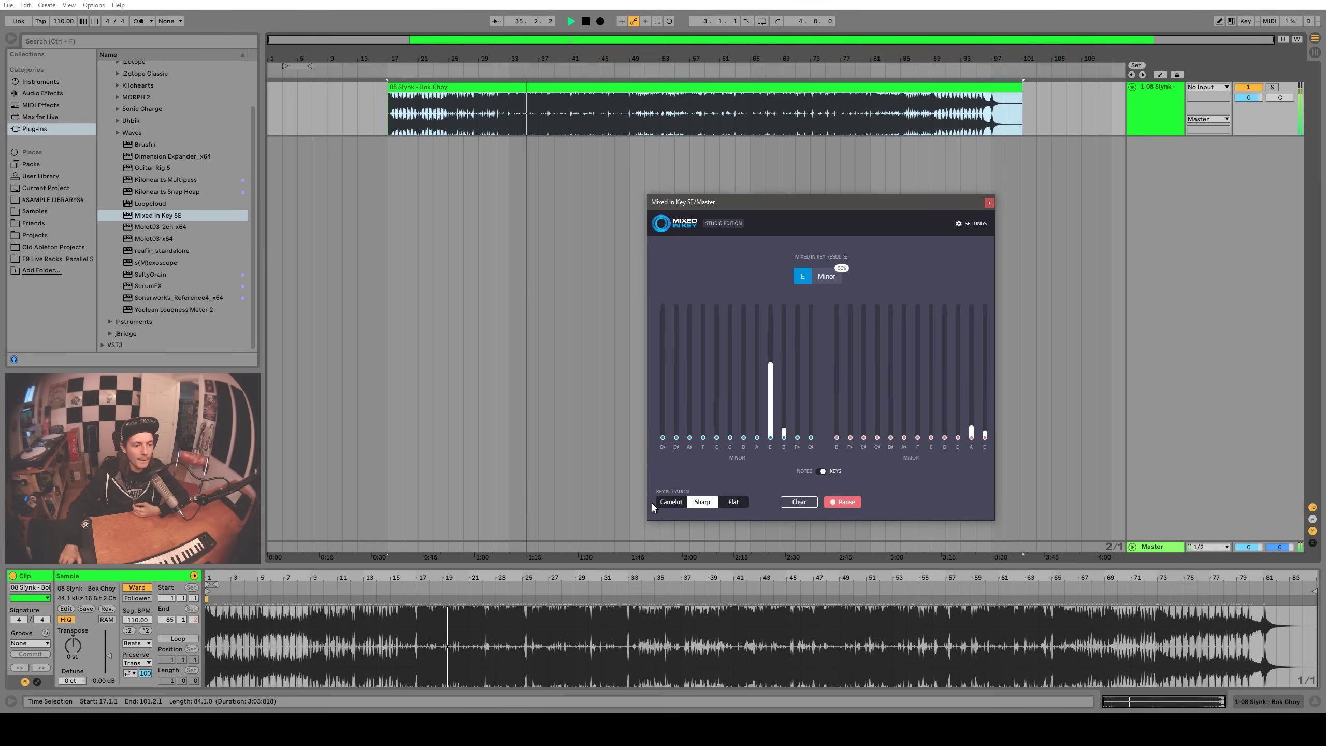
click(673, 502)
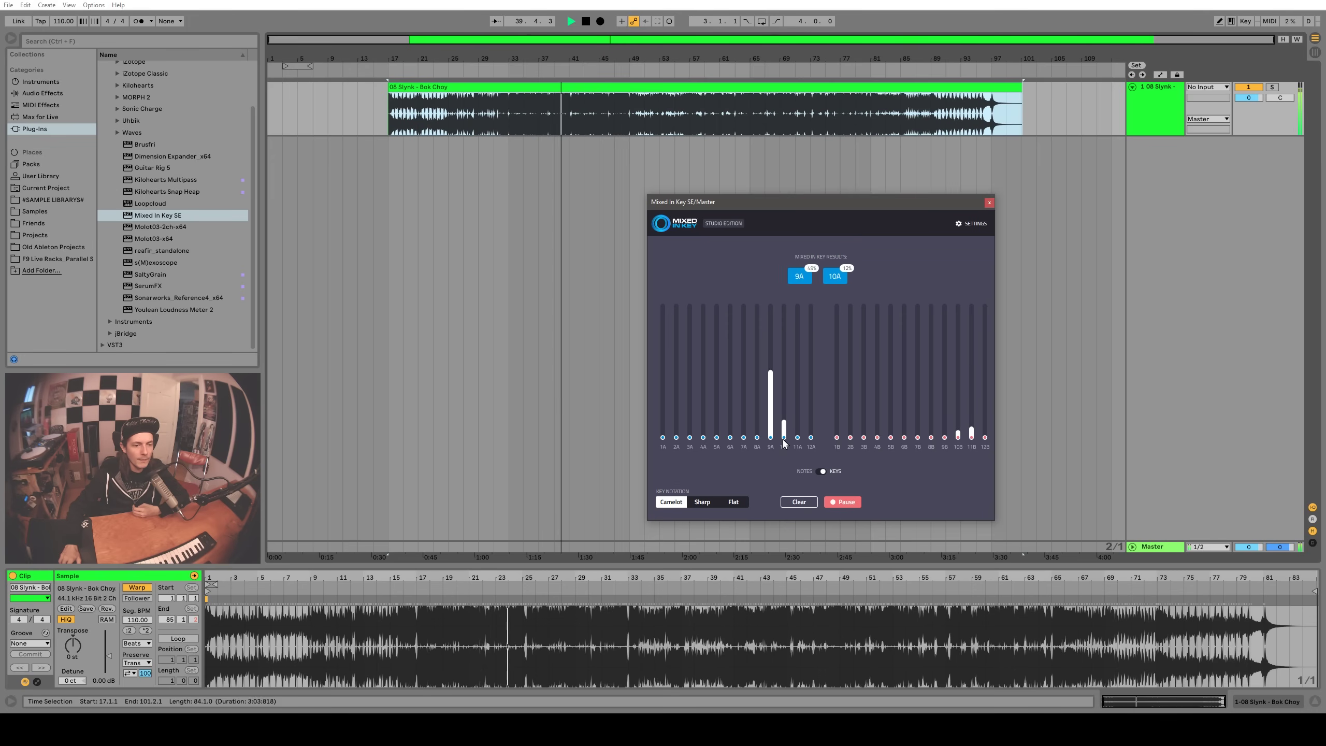
Switch Mixed In Key back to sharp notation and add an Analog MIDI track to the arrangement
click(837, 280)
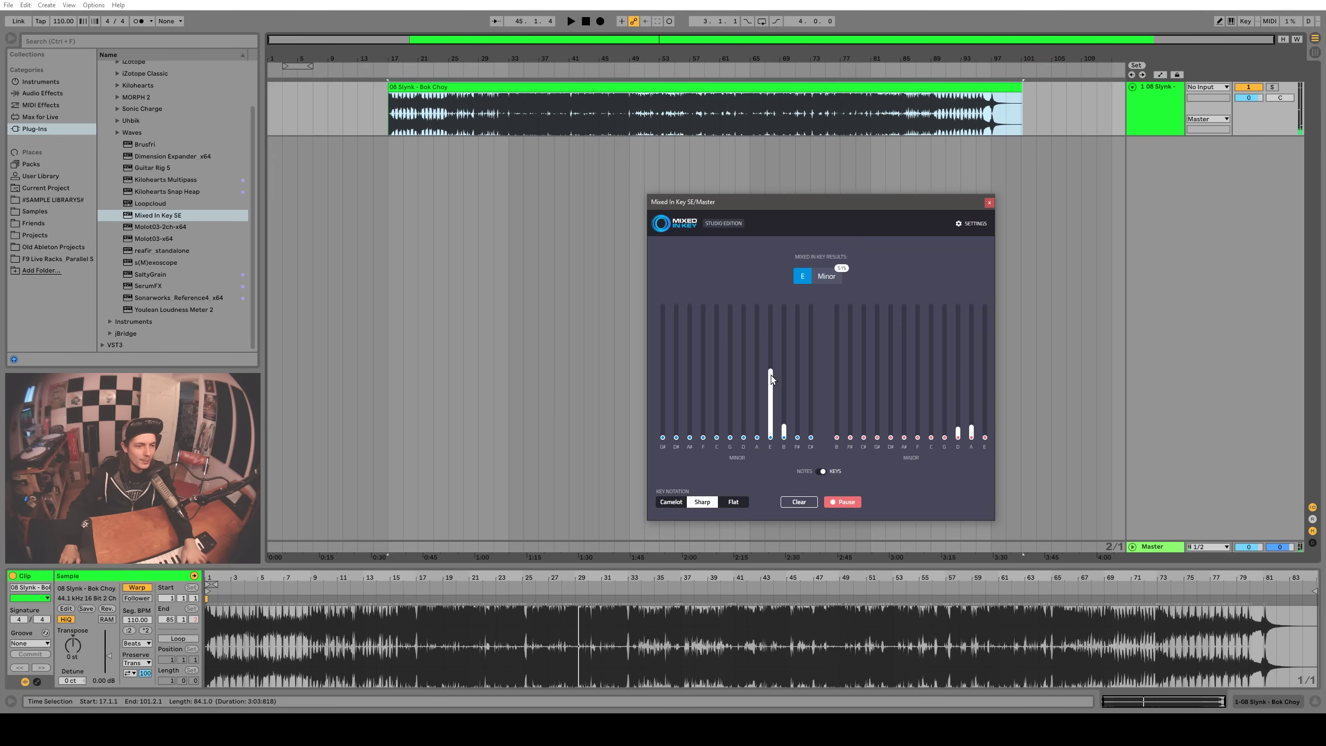
click(39, 83)
drag(124, 69, 505, 196)
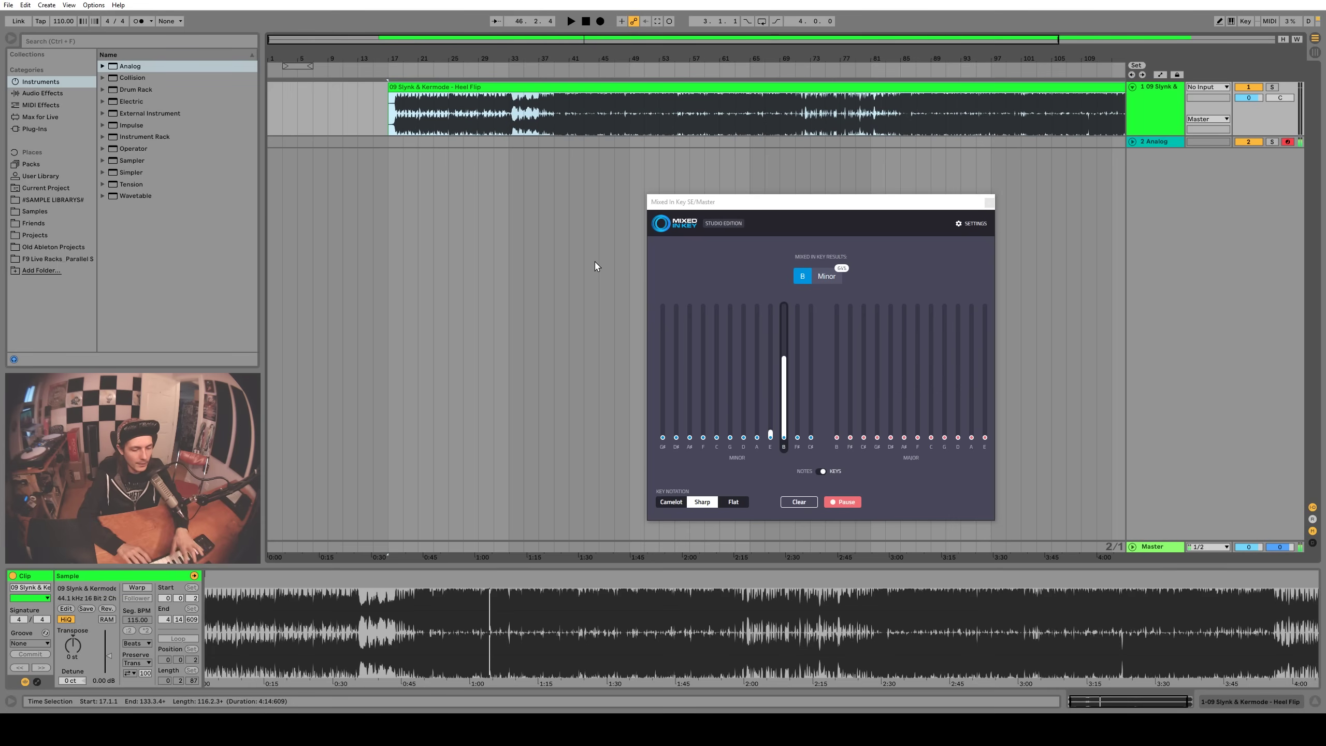
Play the Alone Time clip from around bars 44, 30 and 33 while Mixed In Key detects F# Minor
key(space)
key(space)
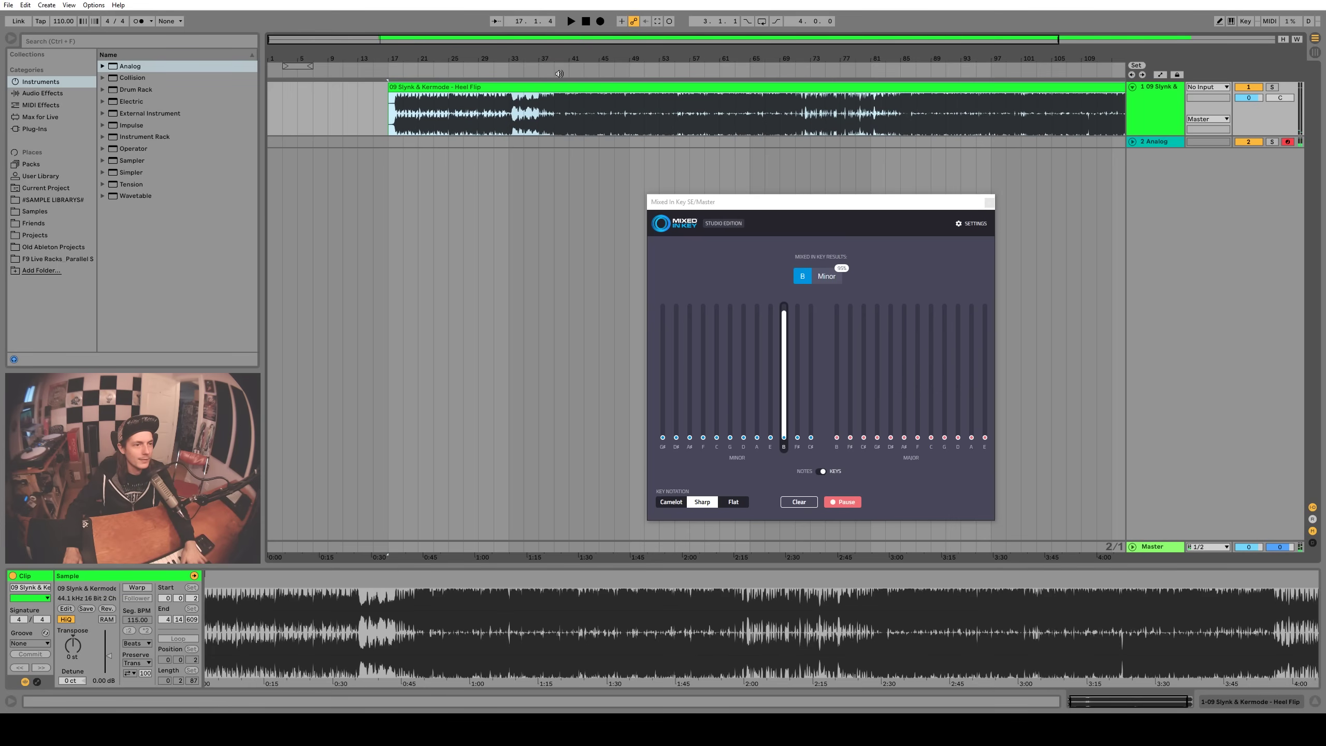
click(560, 75)
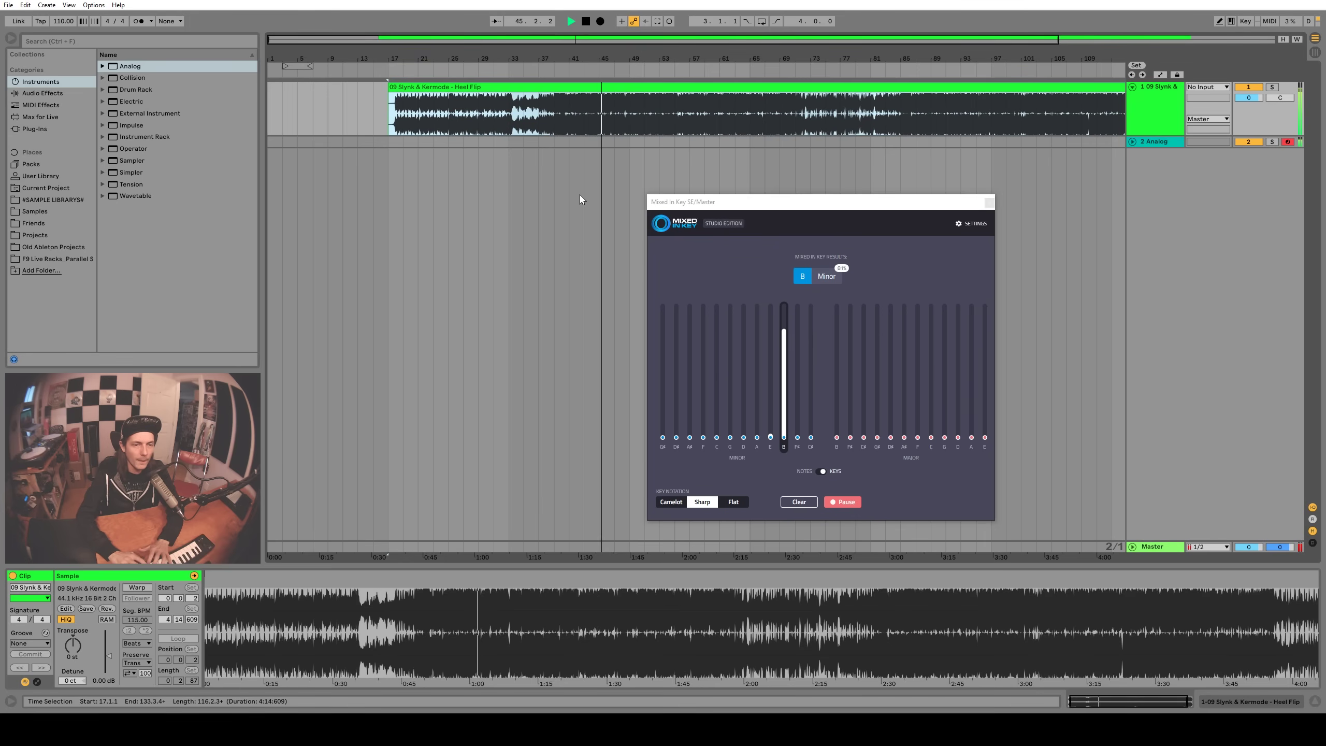
key(space)
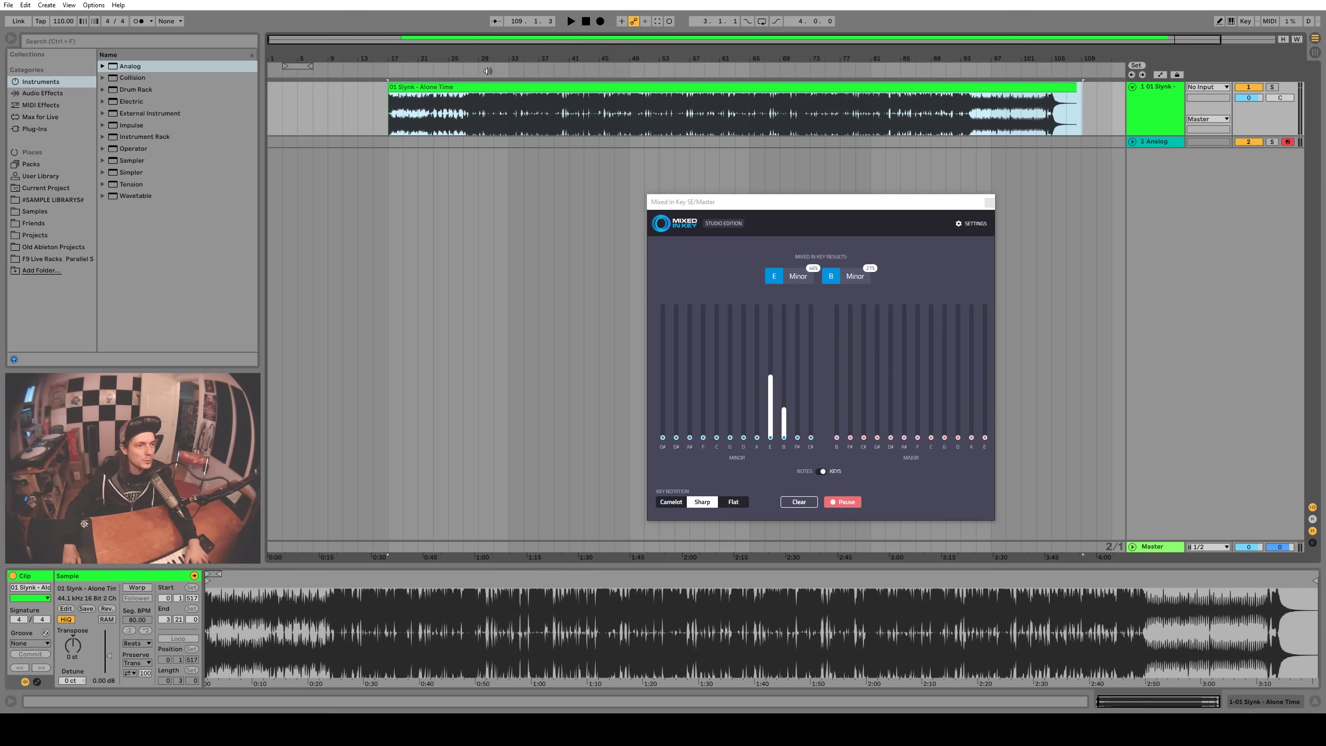
click(488, 72)
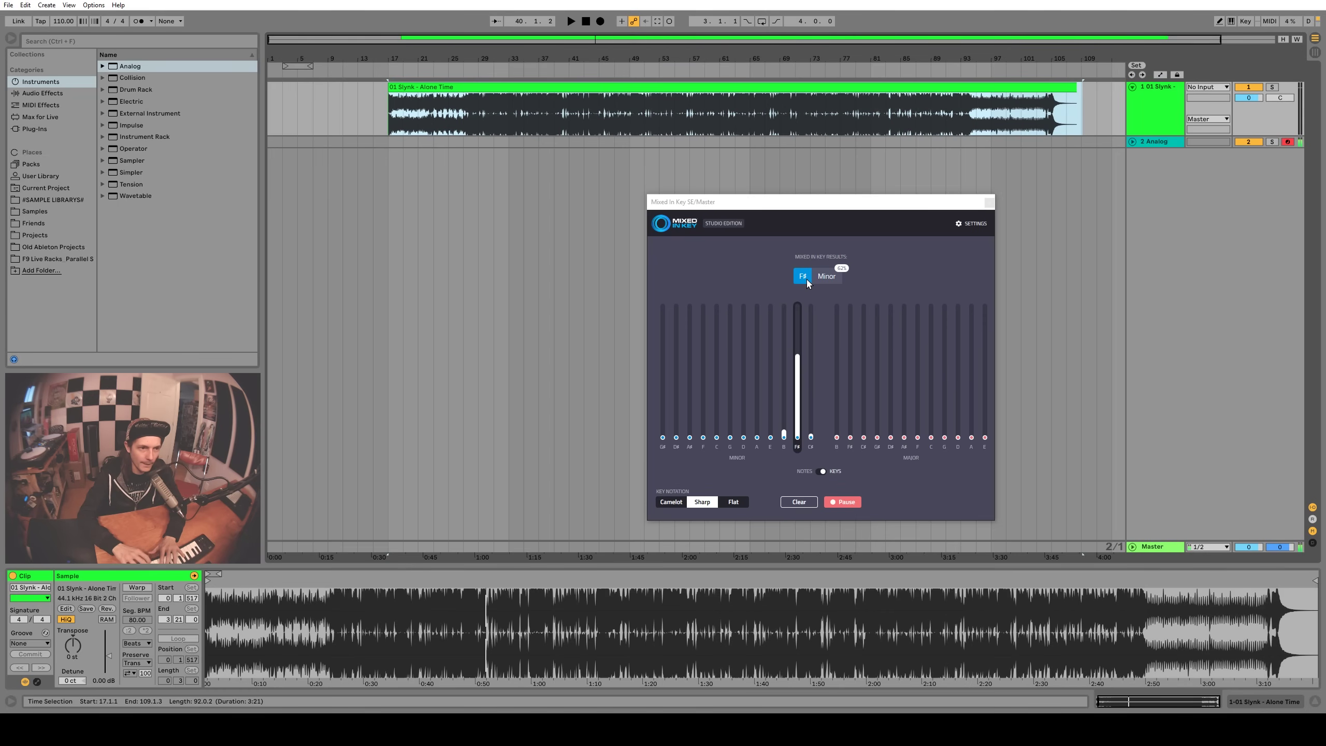
click(508, 72)
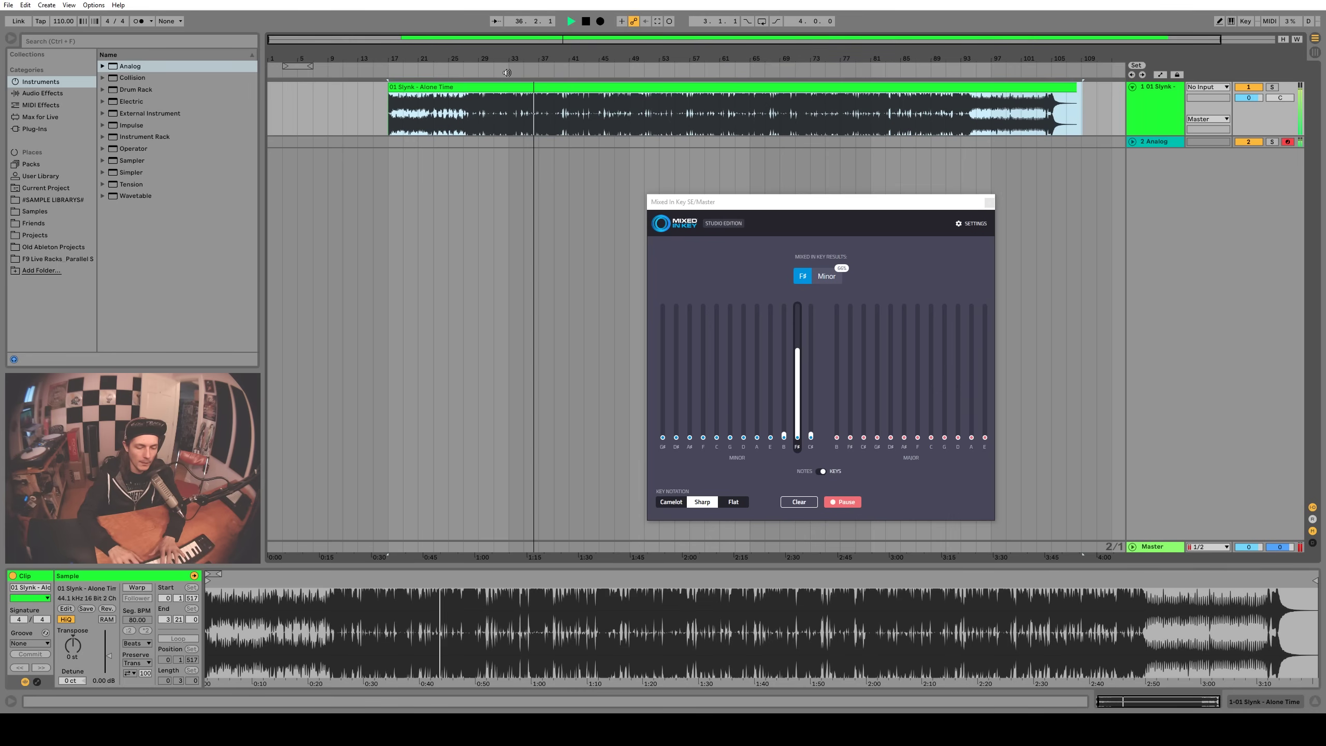
key(space)
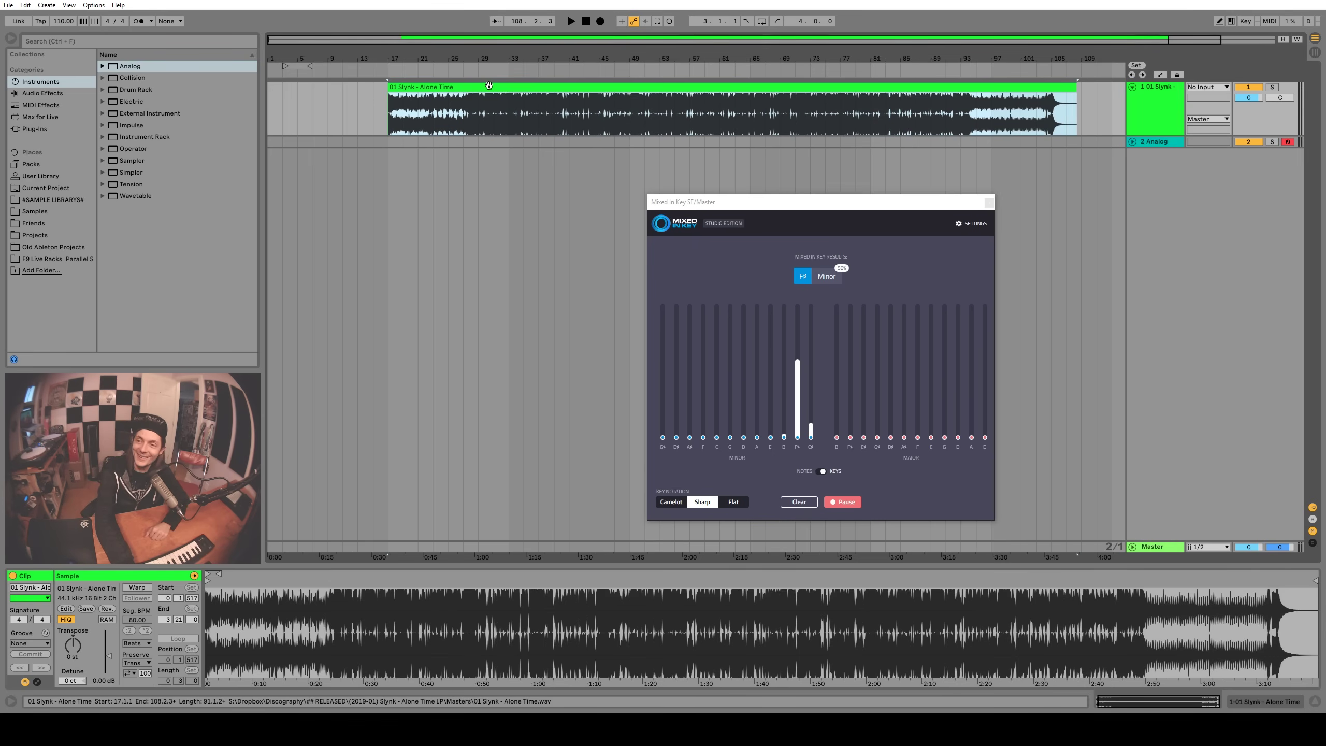
Delete the Alone Time clip and open the Drums - Kicks folder in the sample library
key(Delete)
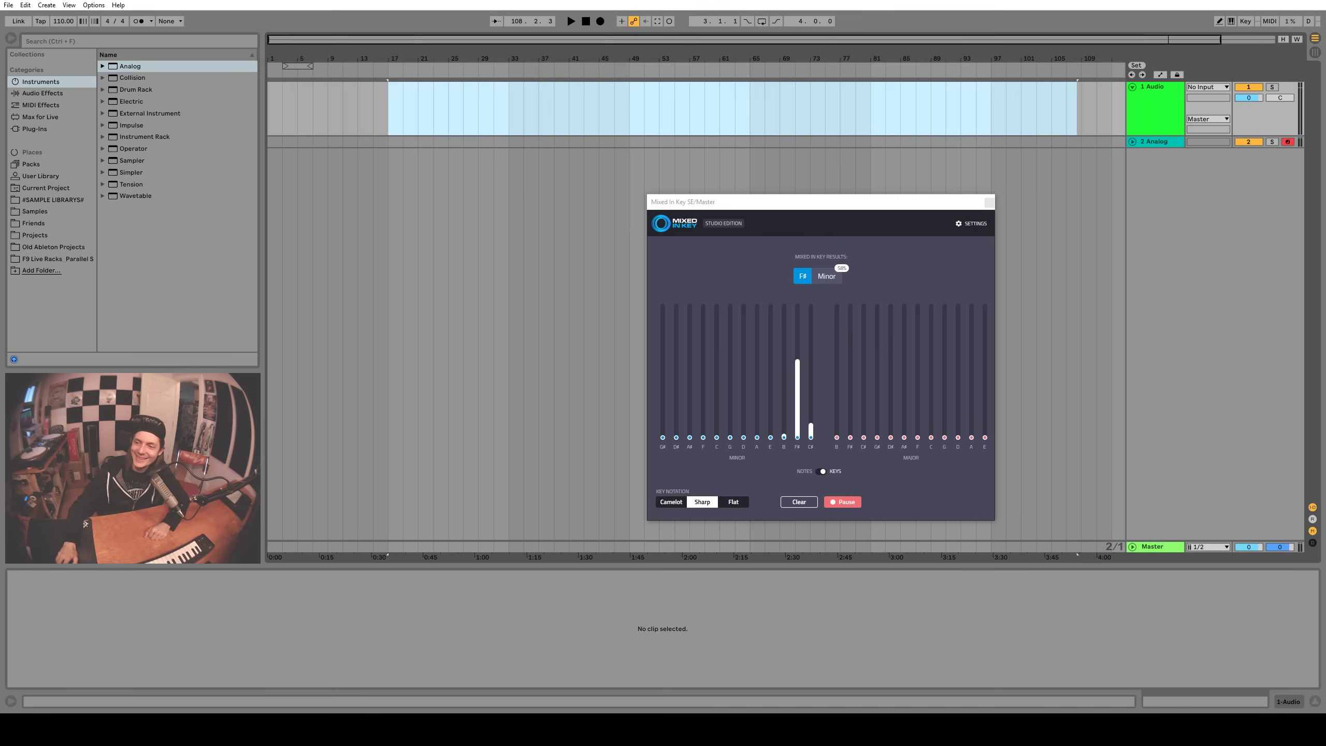
click(54, 200)
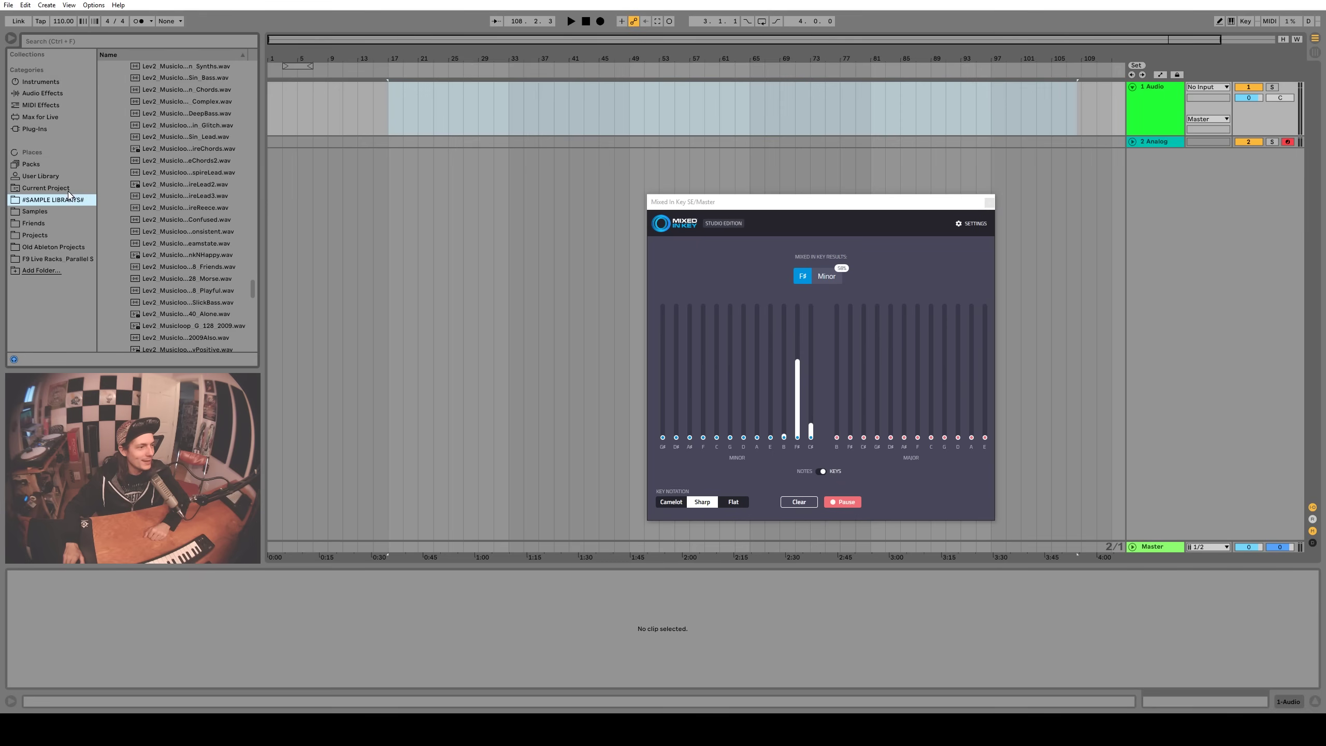
scroll(175, 212, up, 10)
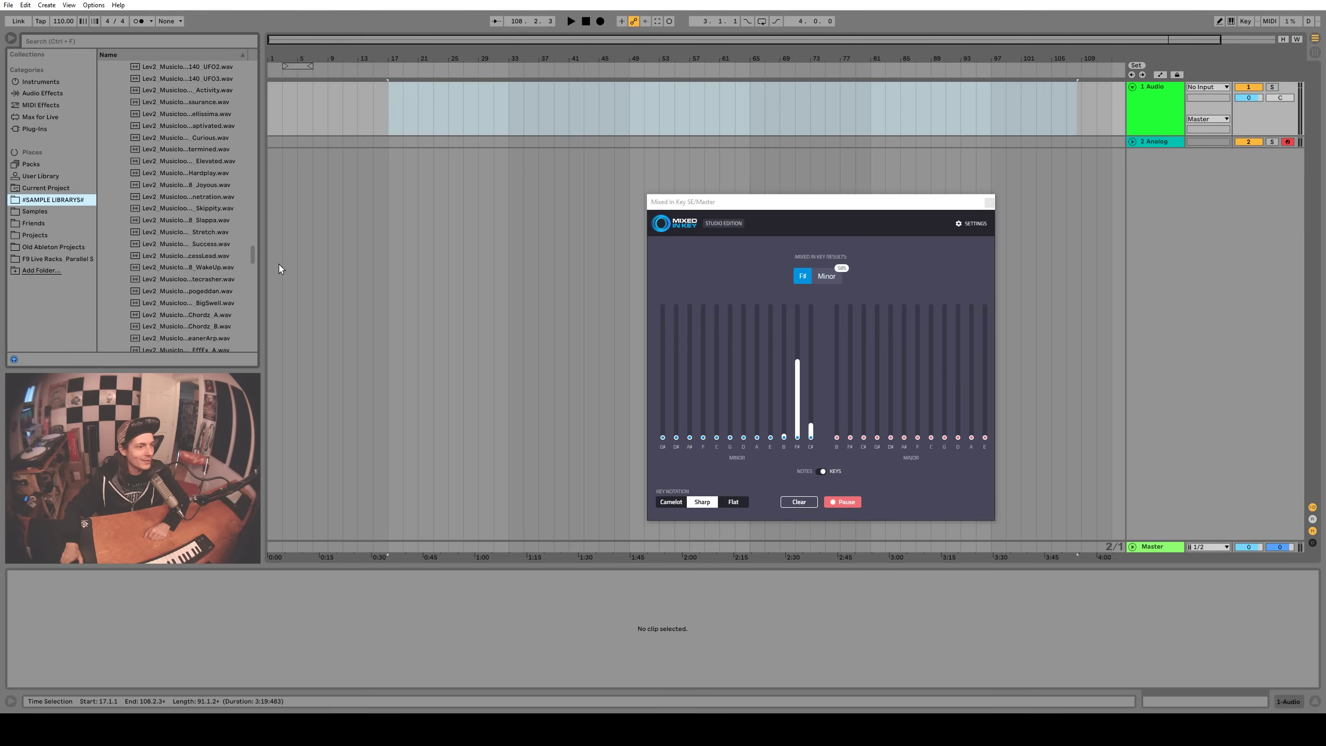
scroll(168, 209, up, 10)
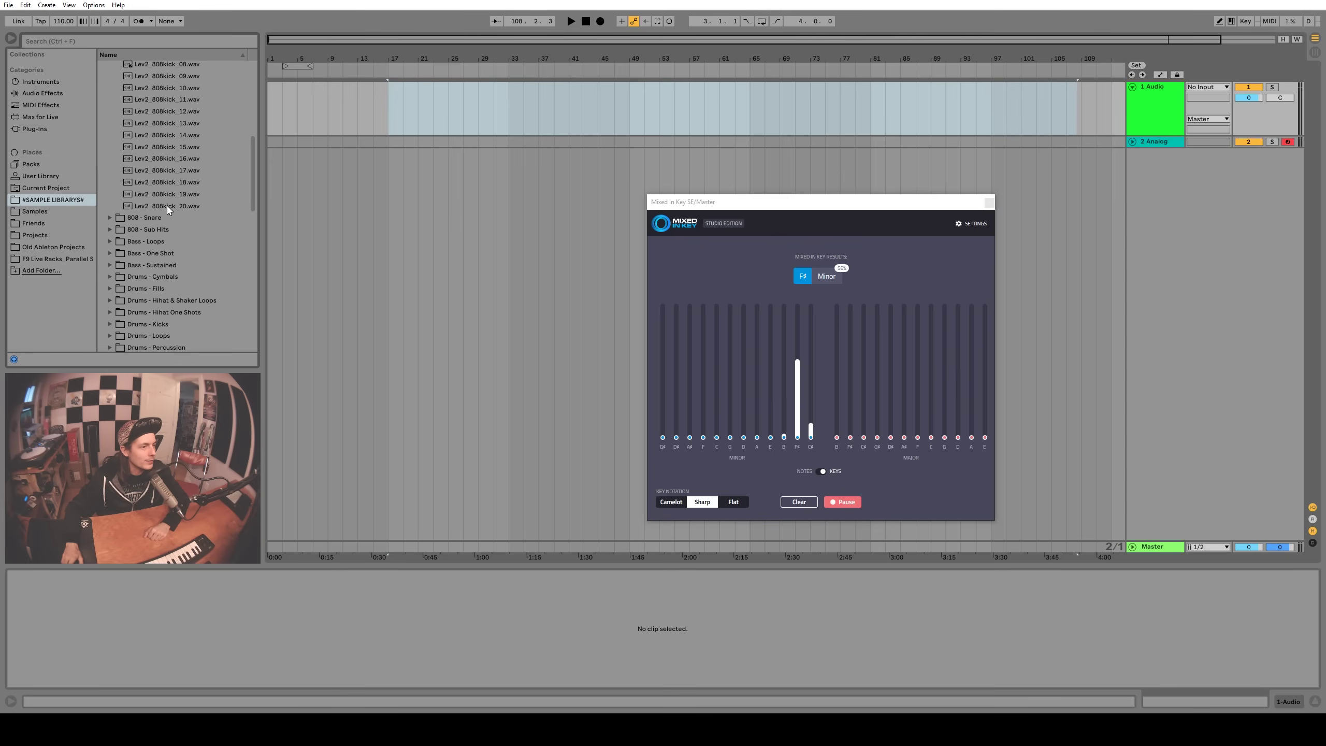
scroll(168, 208, up, 3)
click(110, 107)
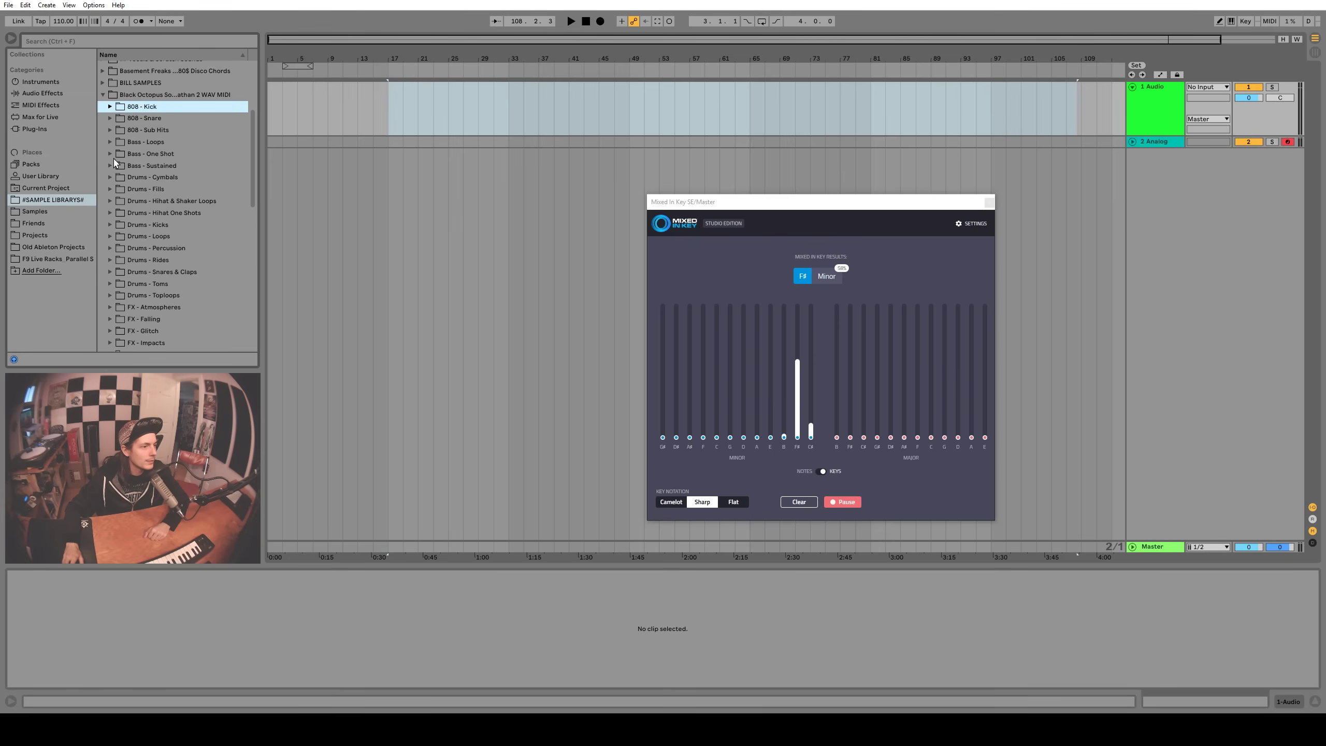
click(110, 226)
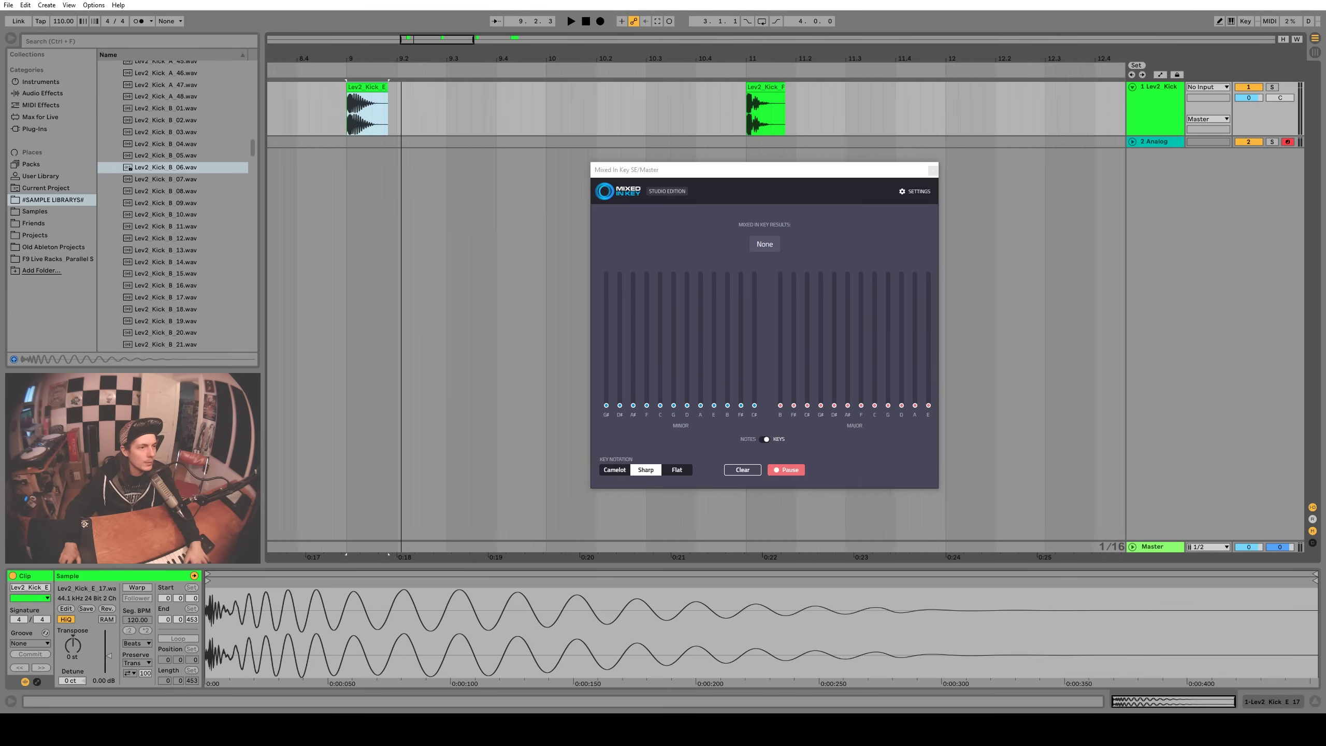
Loop the Lev2_Kick_E_17 clip and play it so Mixed In Key reads E Minor
key(plus)
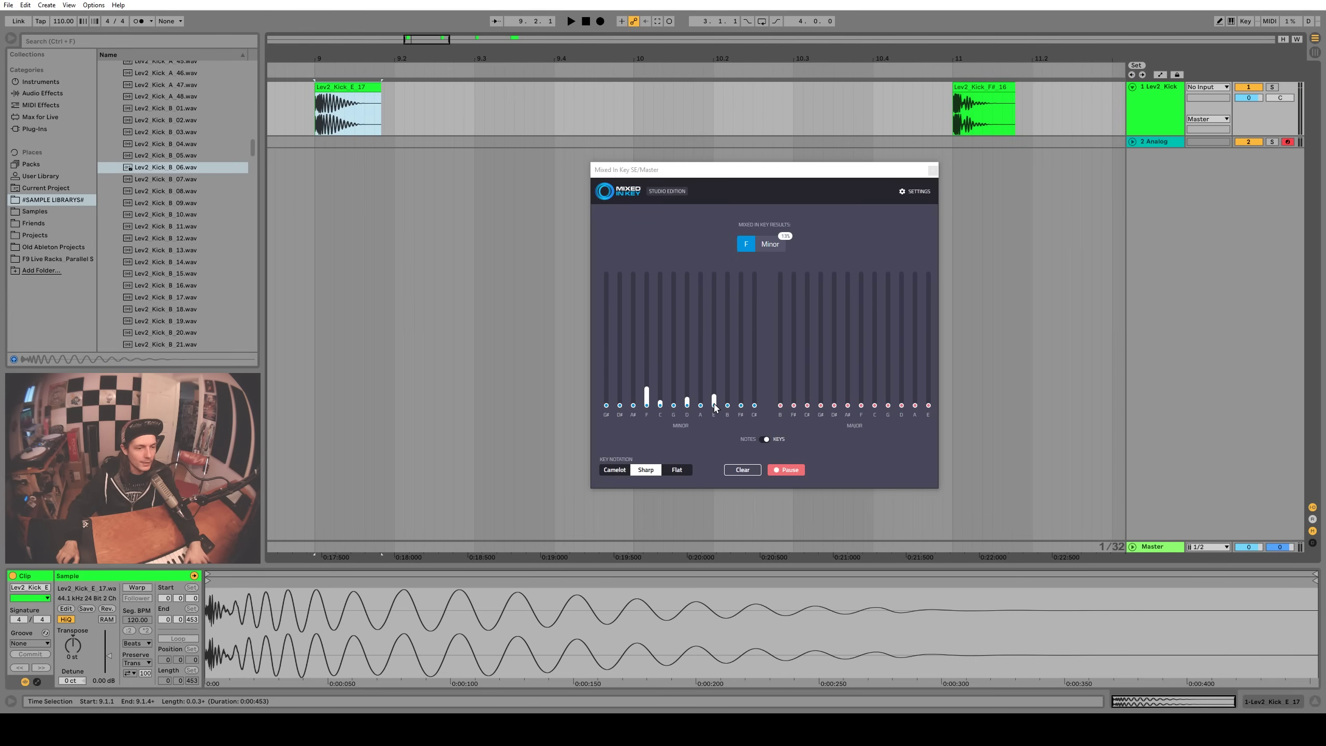
drag(388, 123, 320, 115)
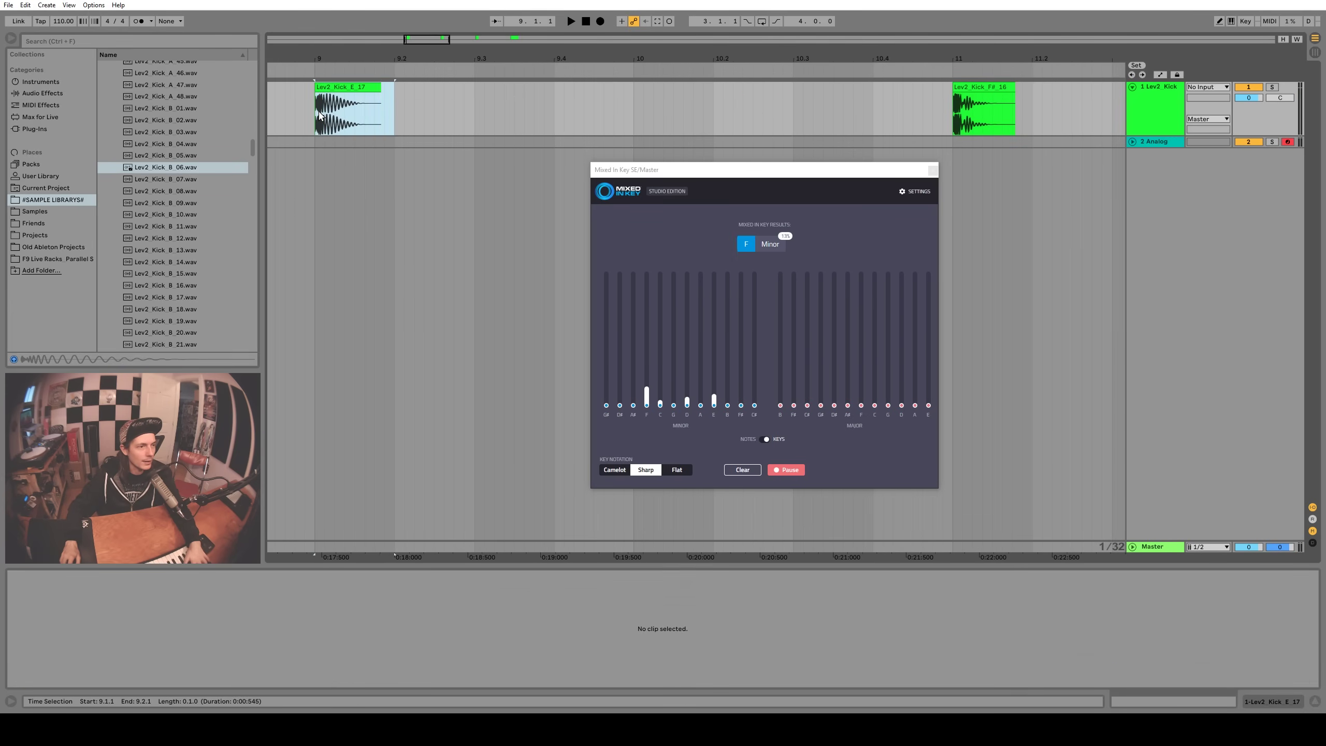
key(ctrl+l)
key(space)
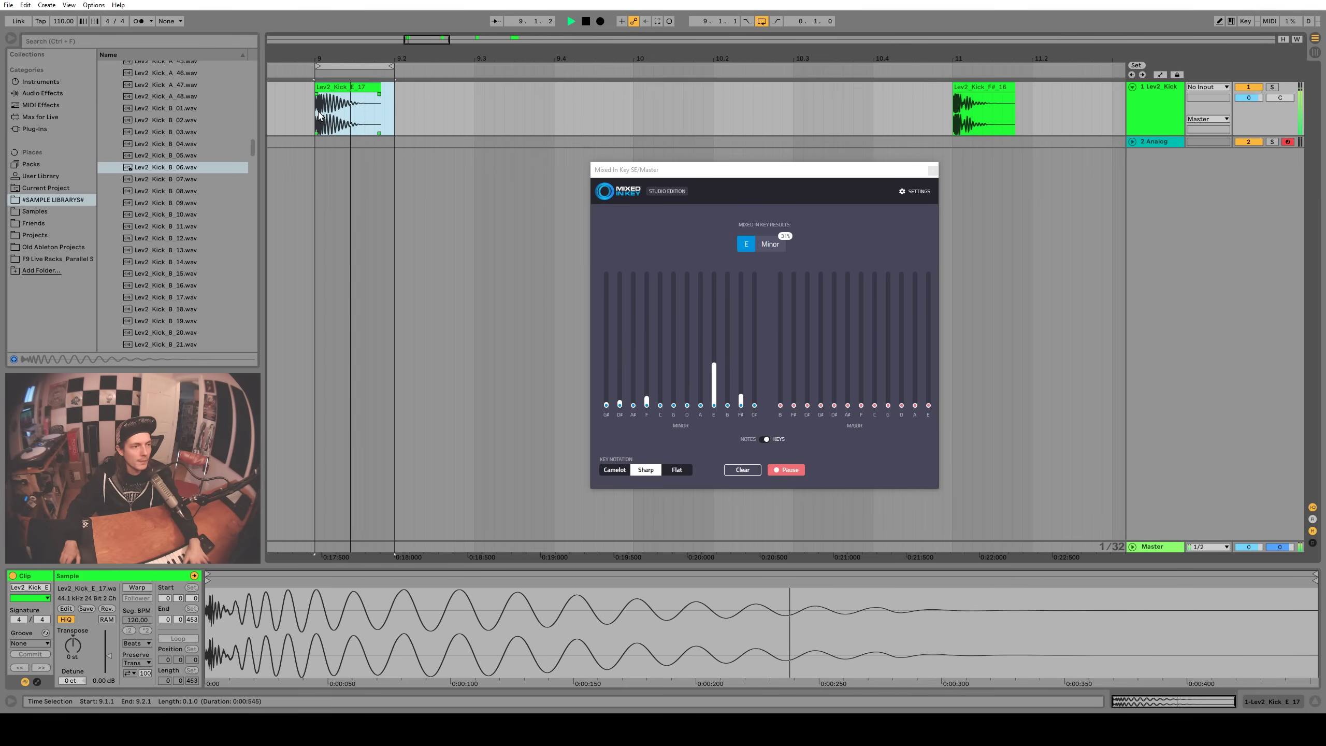
key(space)
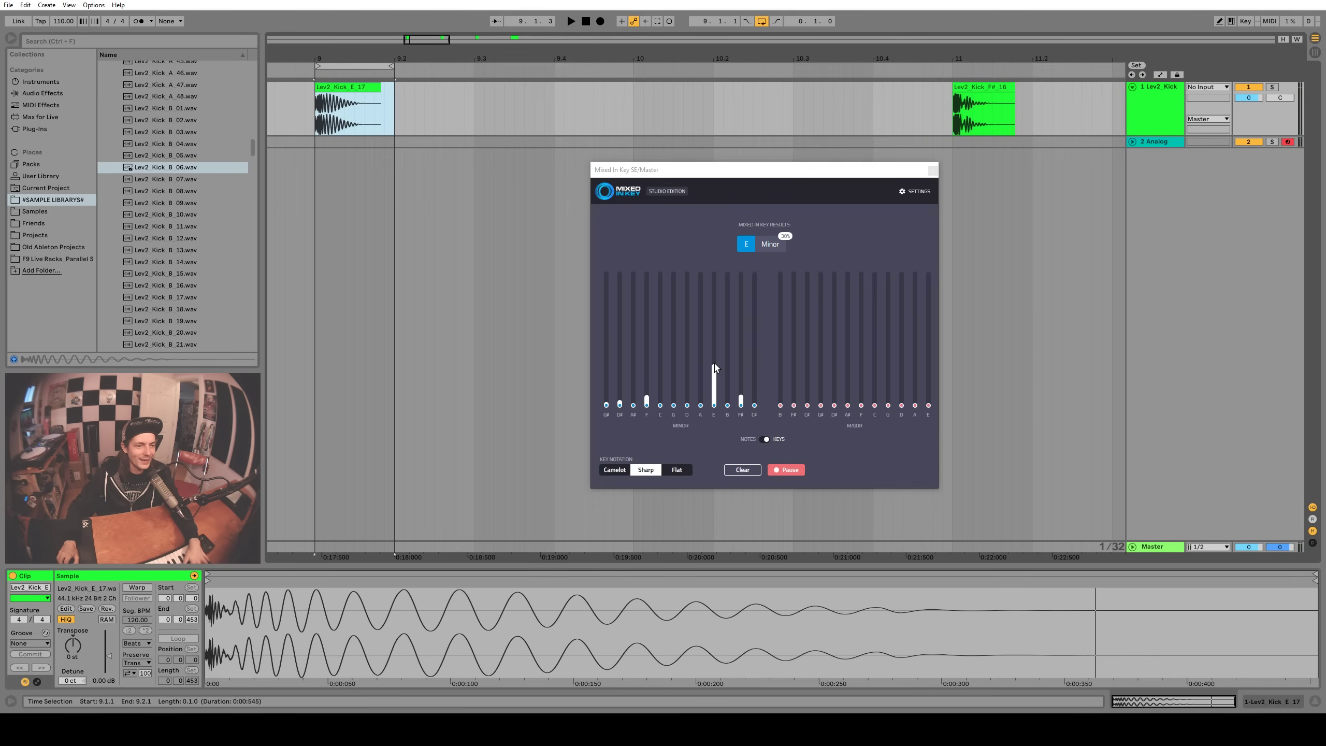
Add EQ Eight from Audio Effects to the kick track
click(1144, 118)
click(43, 93)
click(120, 125)
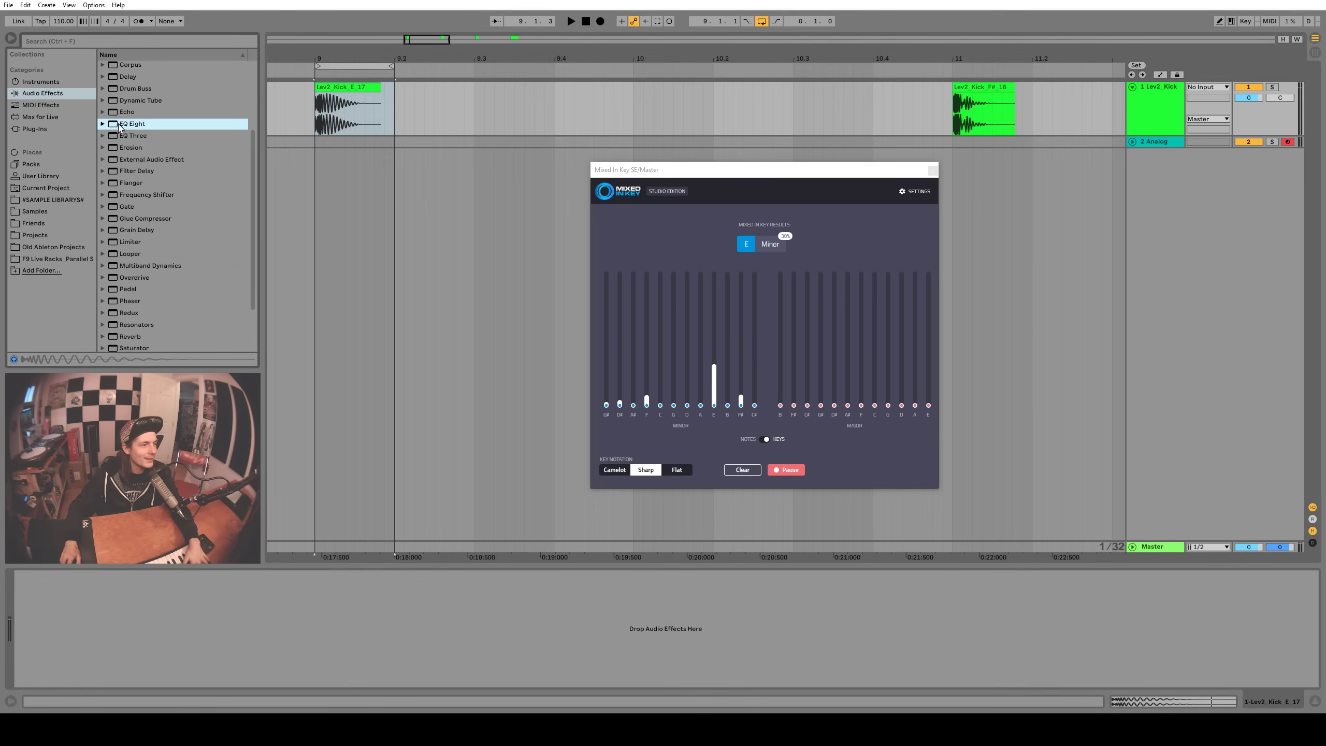
drag(426, 101, 427, 103)
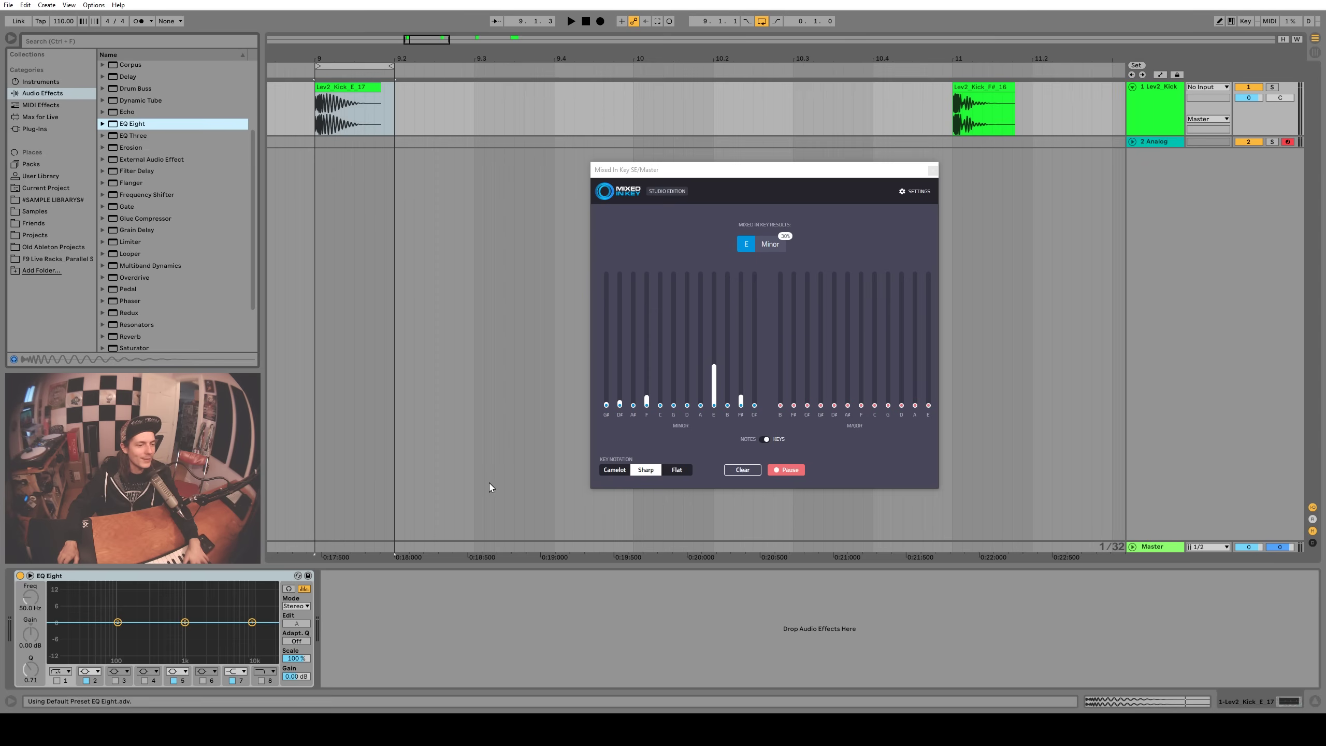
Enlarge EQ Eight's curve display, move Mixed In Key to the right, and play the kicks to view their spectrum
click(230, 598)
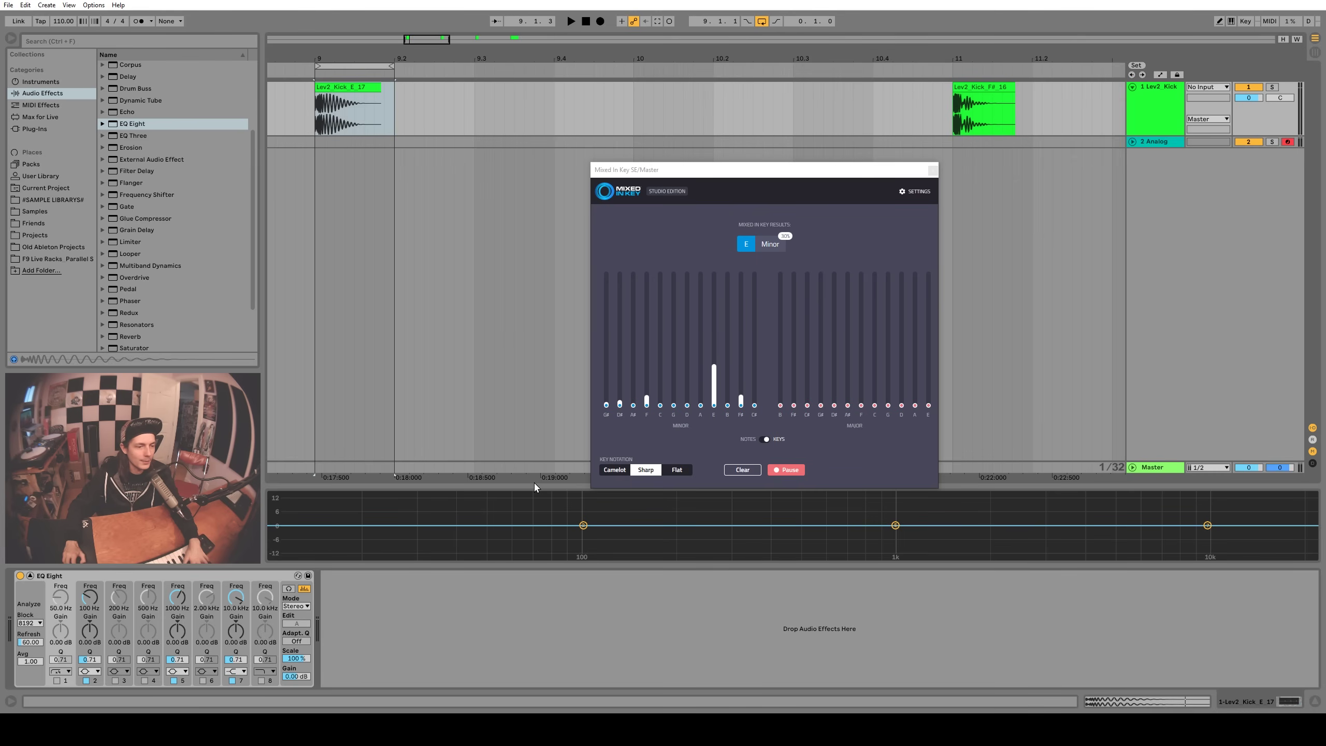
drag(538, 485, 538, 192)
drag(682, 170, 139, 219)
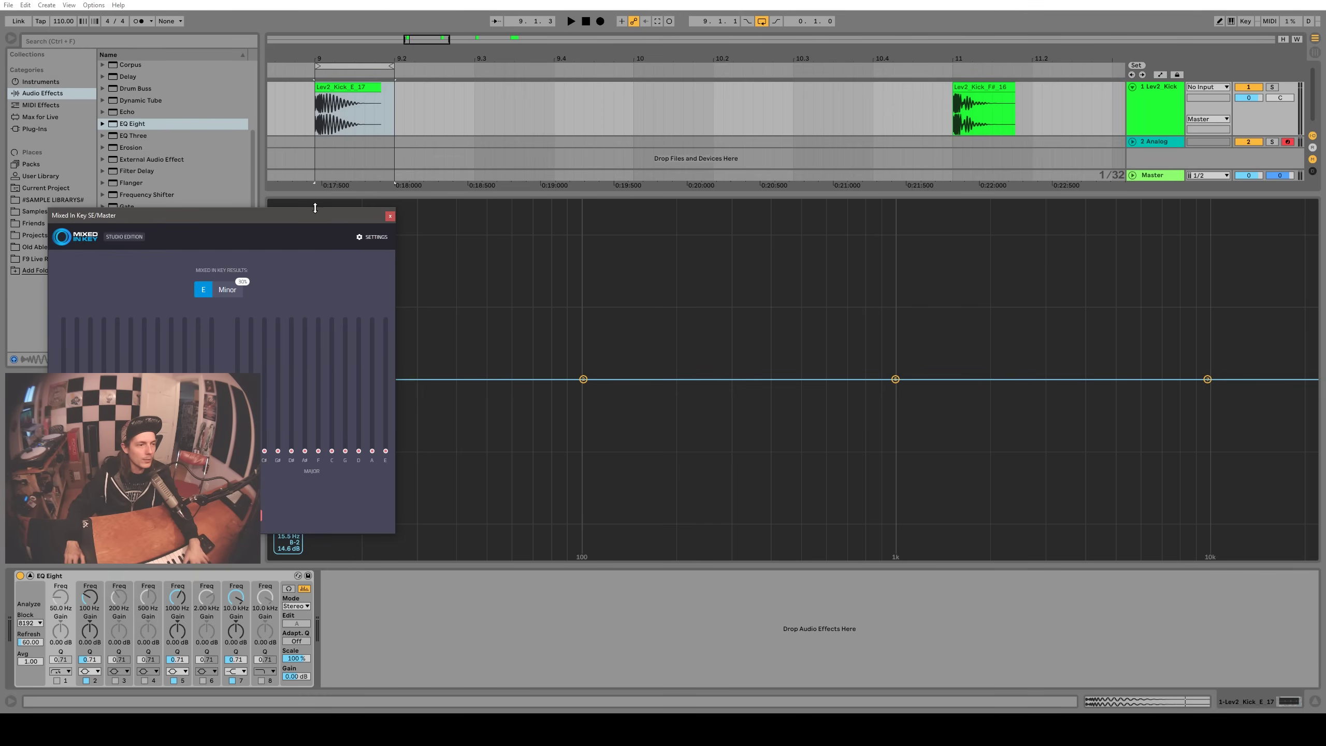
drag(315, 211, 1226, 228)
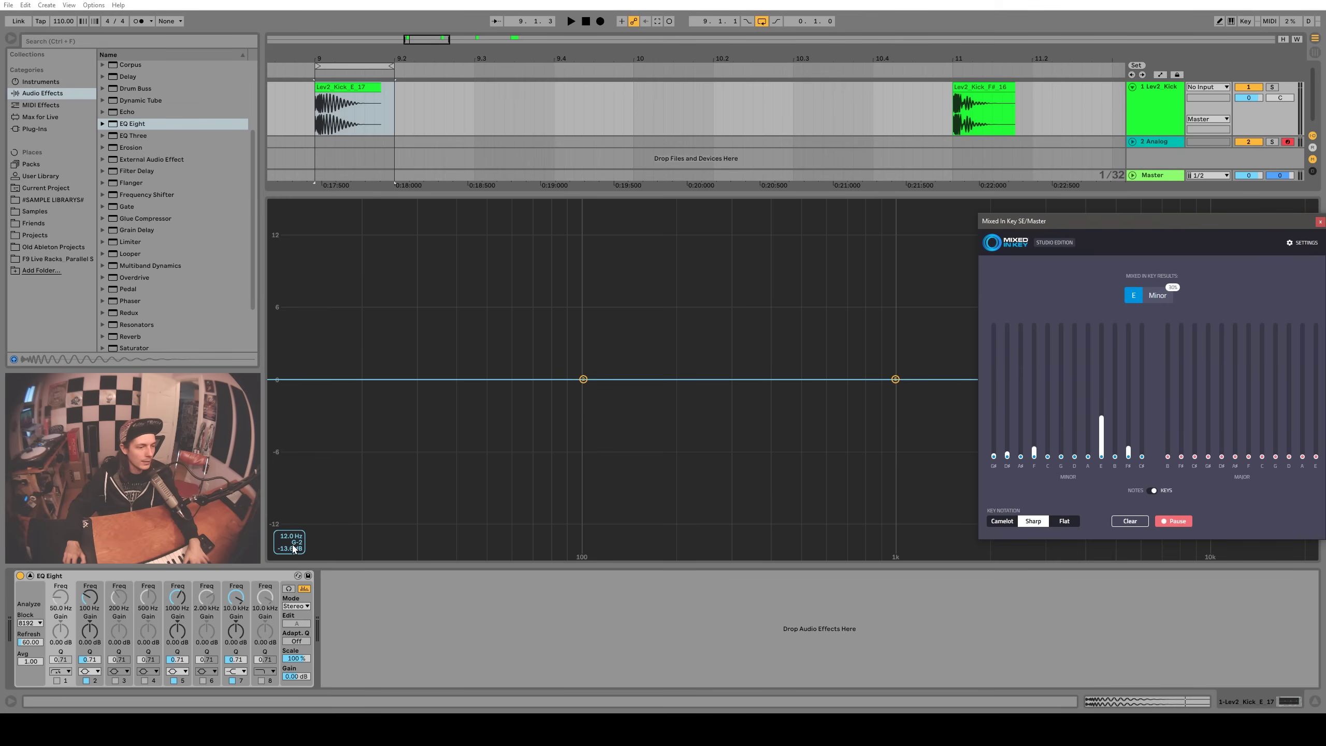
key(space)
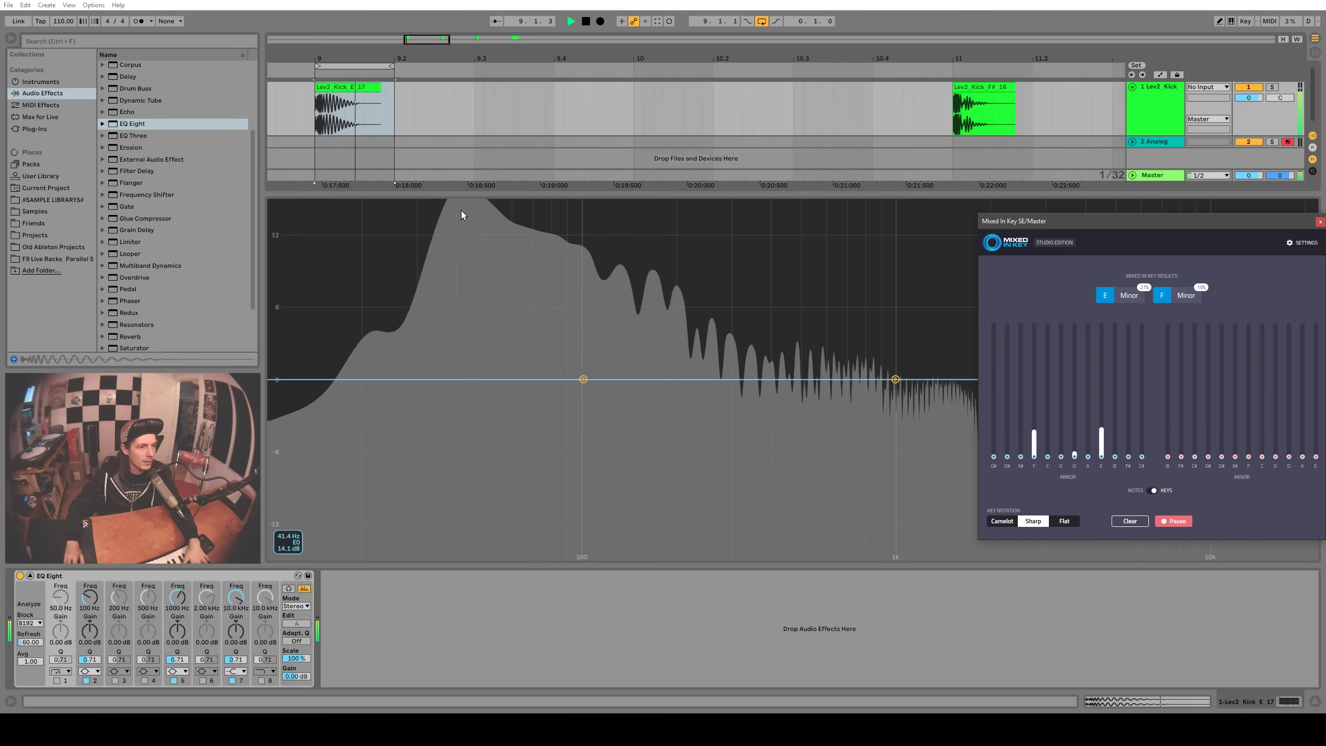
key(space)
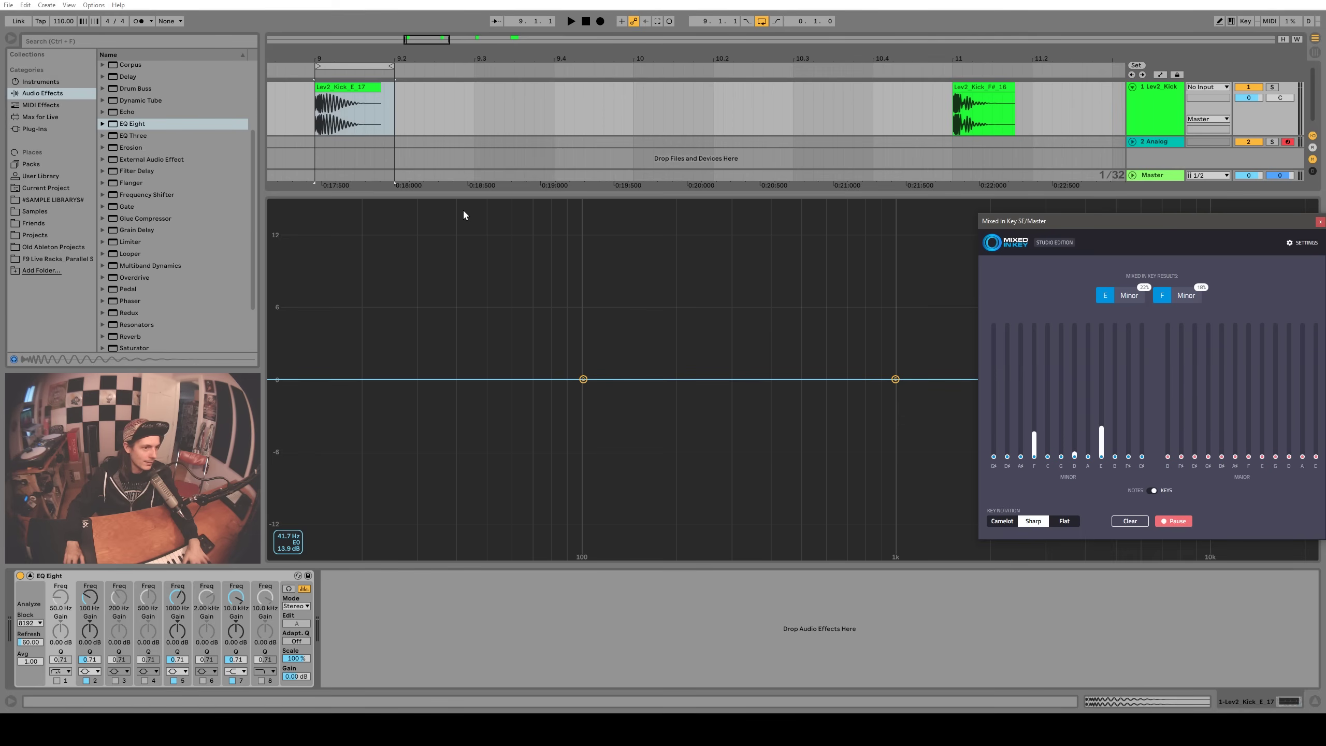
key(space)
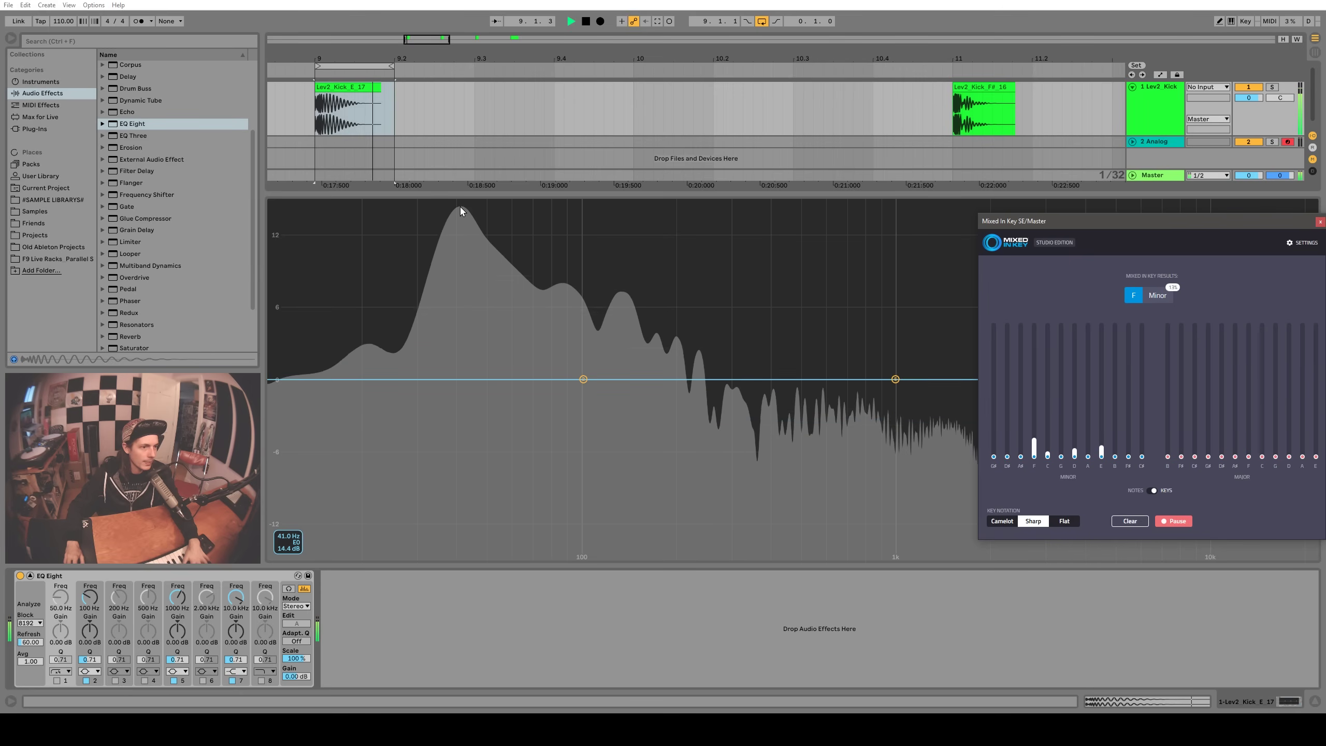
Play the kick clip at bar 11 with the EQ Eight spectrum shown for Mixed In Key analysis
key(space)
key(minus)
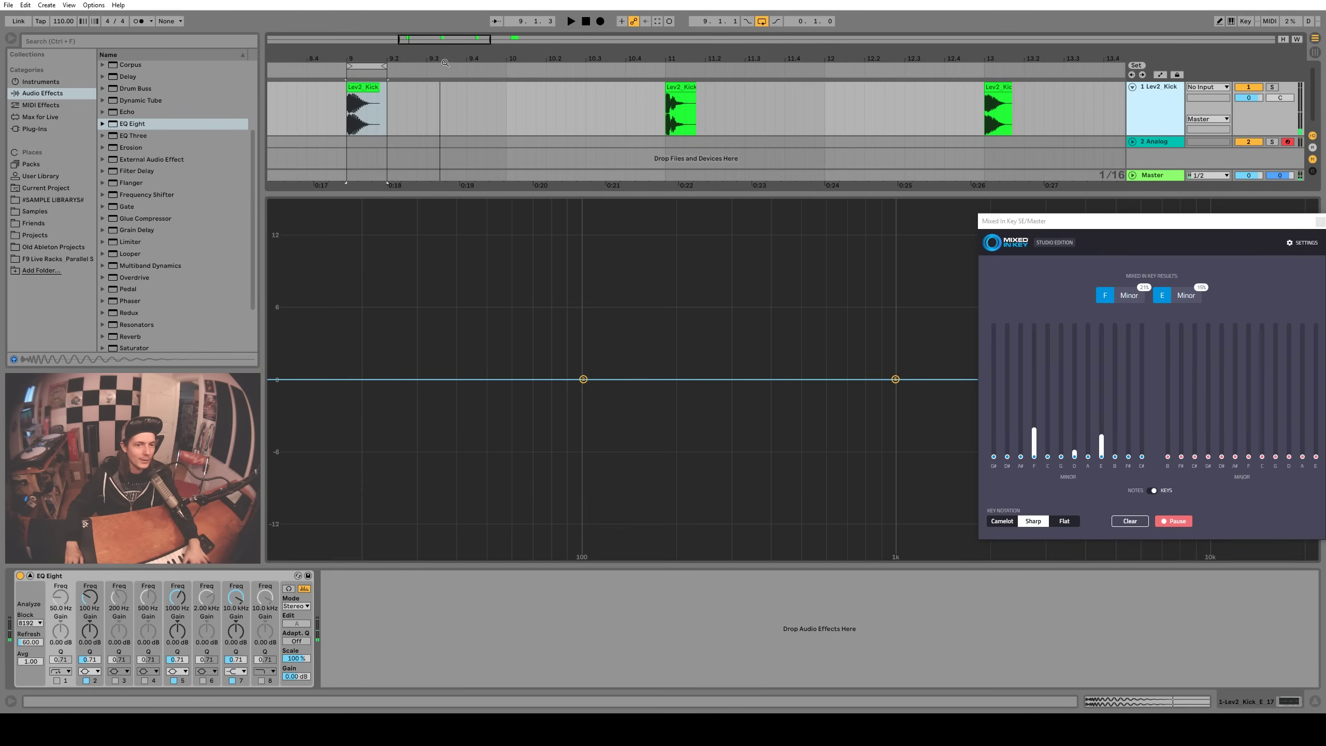
double_click(681, 110)
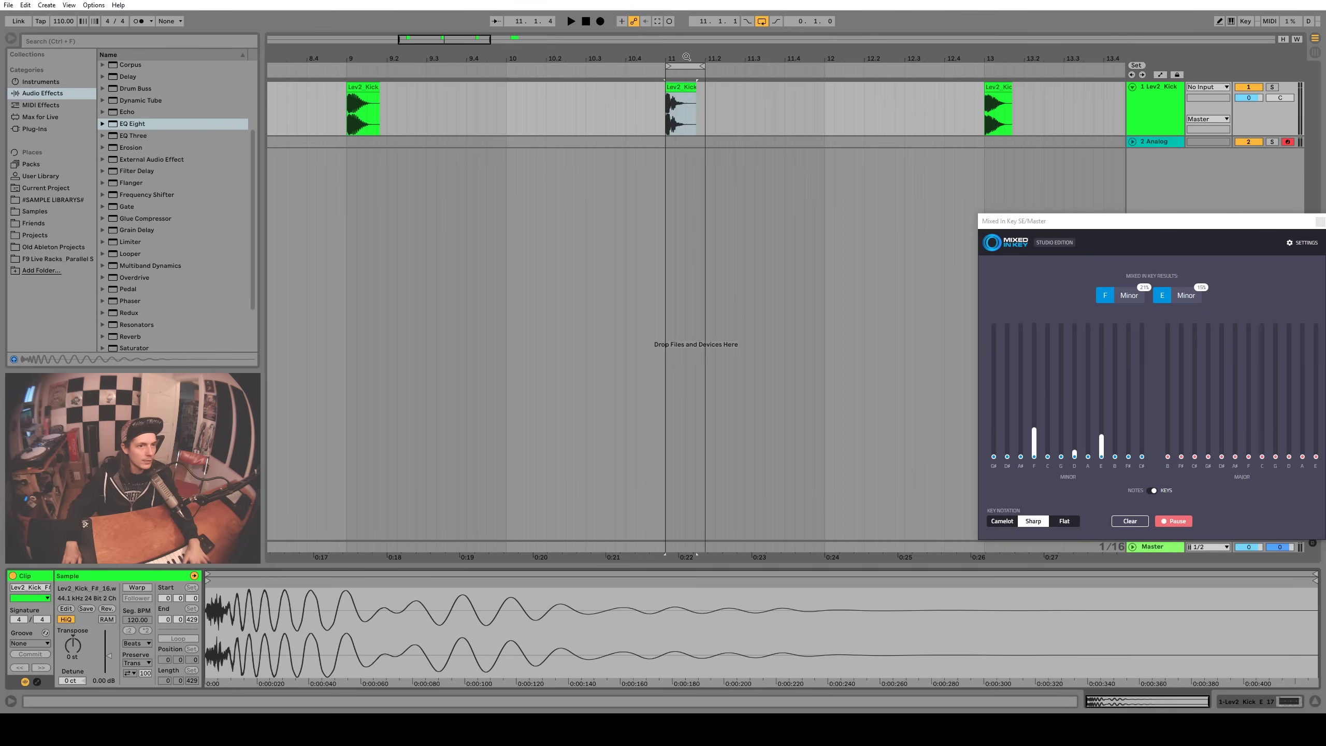
key(plus)
key(plus)
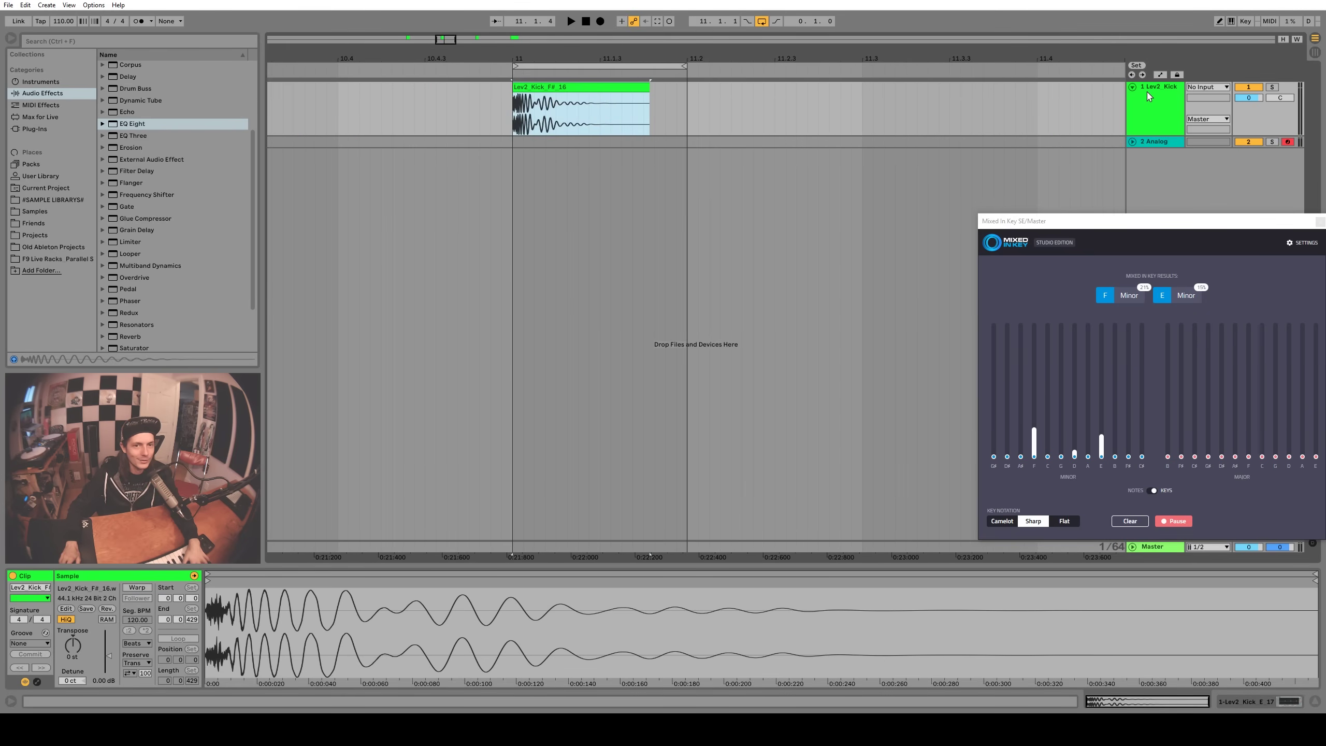
click(1152, 100)
click(544, 86)
key(space)
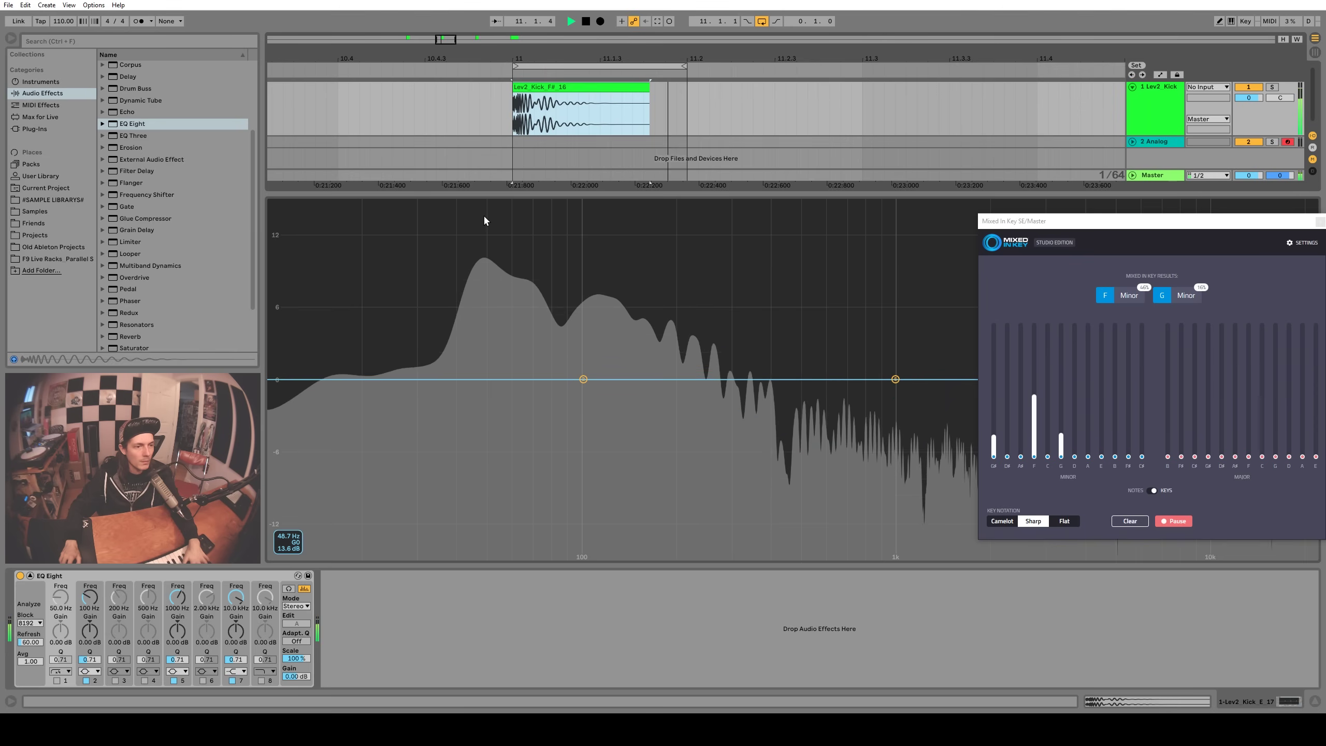
key(space)
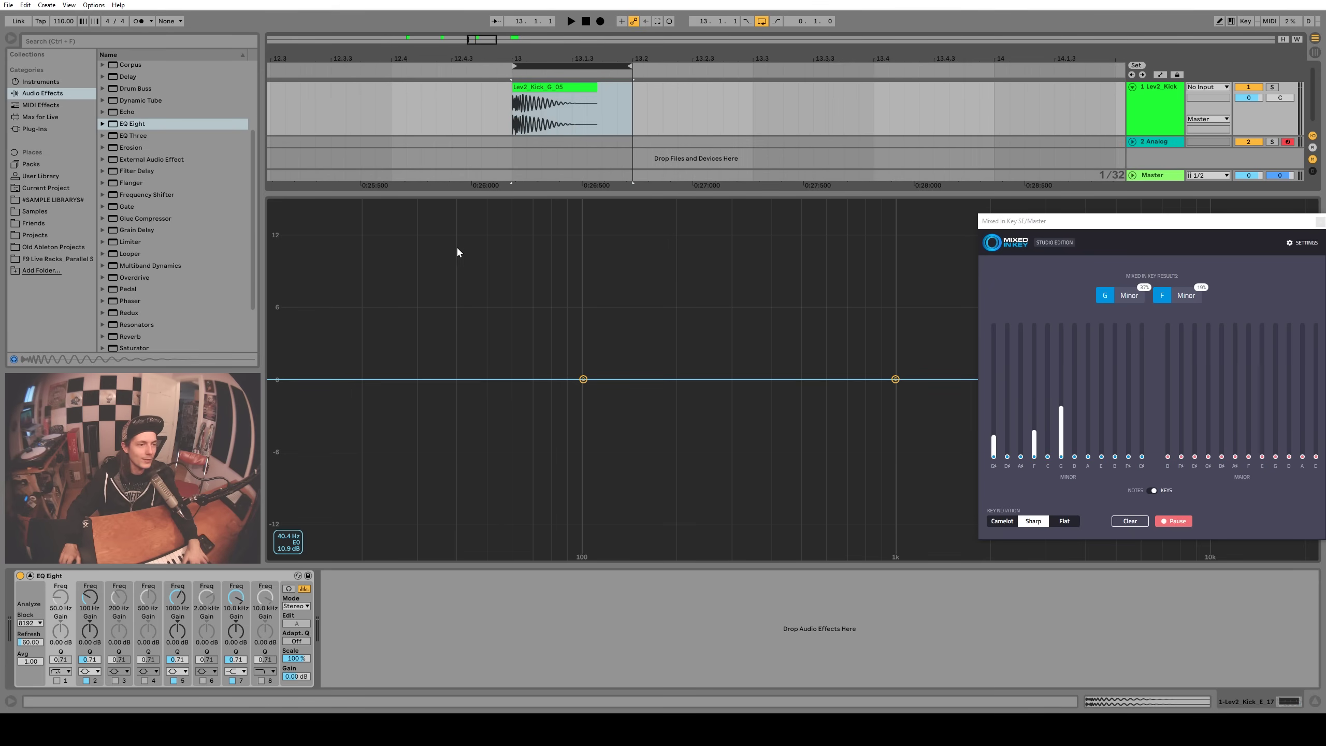
Play the bar 13 kick twice until Mixed In Key reads G Minor, then zoom out to bars 12–17
key(space)
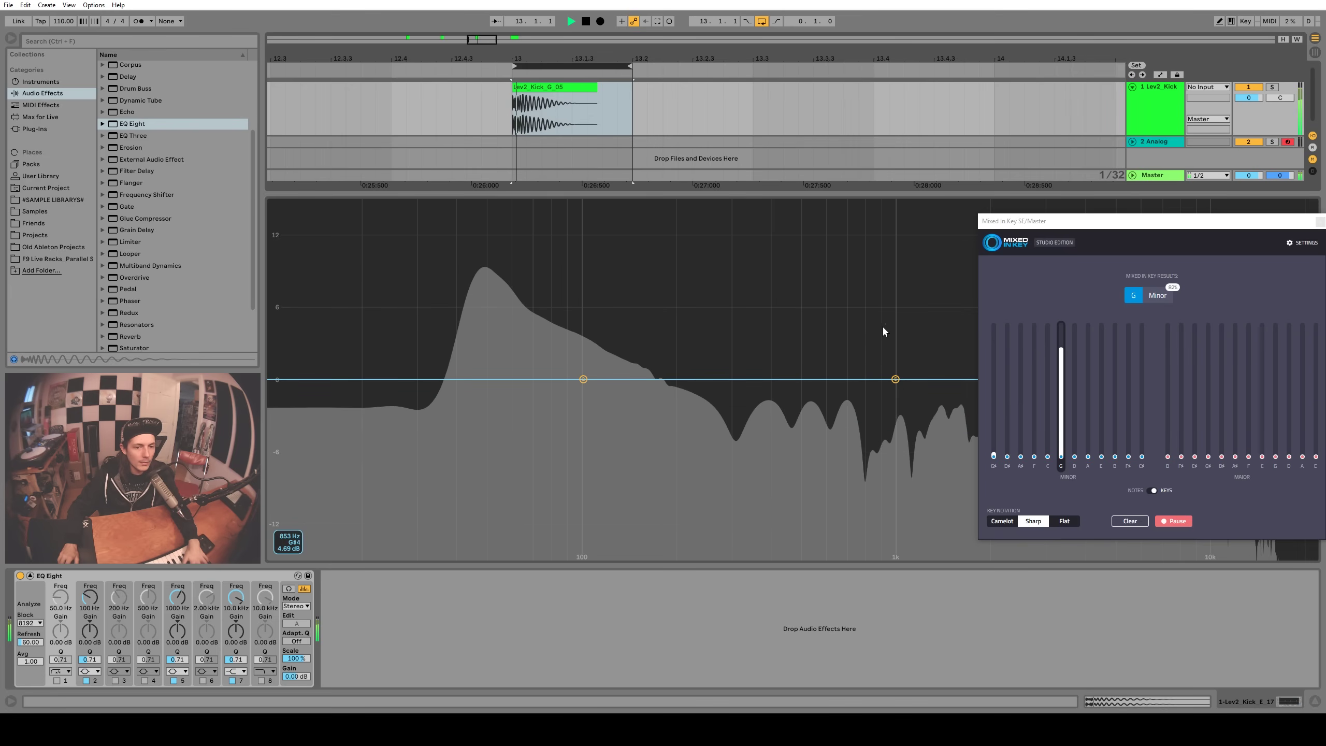
key(space)
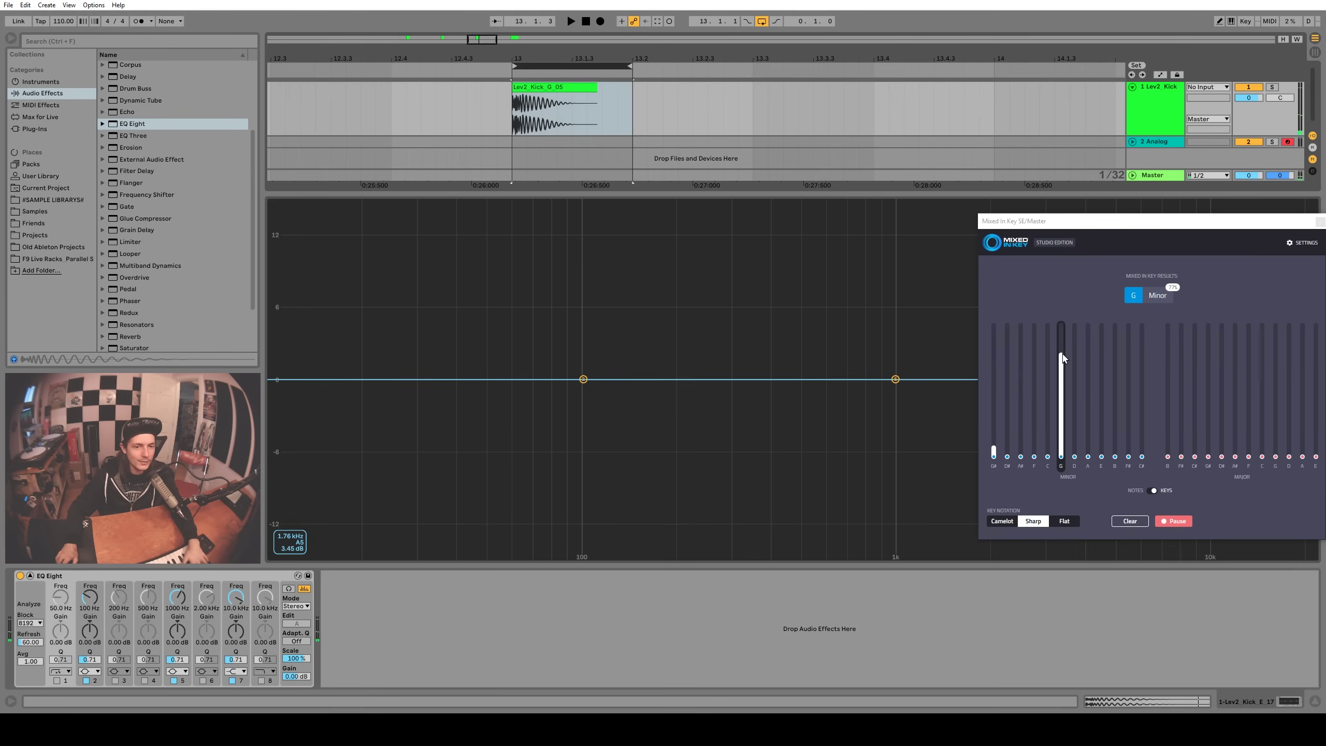
mouse_move(1075, 220)
mouse_down()
mouse_move(1020, 222)
mouse_move(1052, 223)
mouse_up()
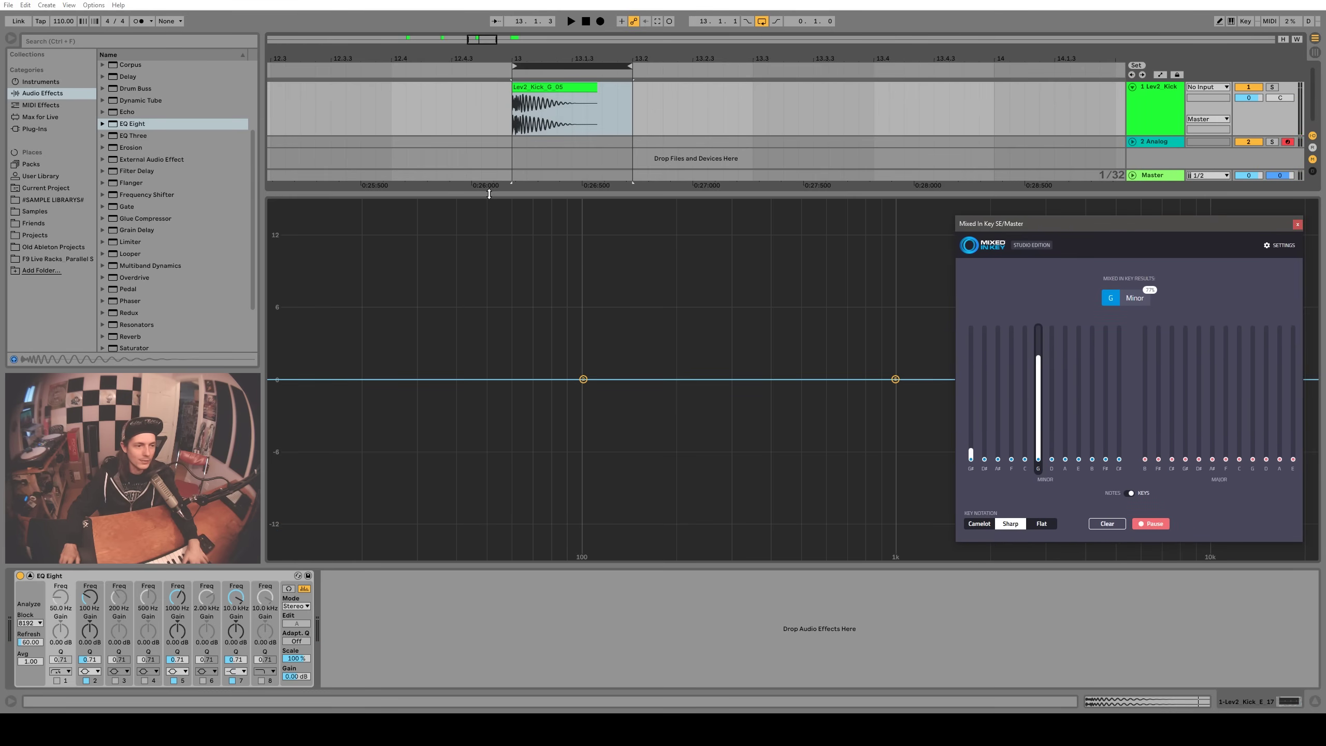
key(space)
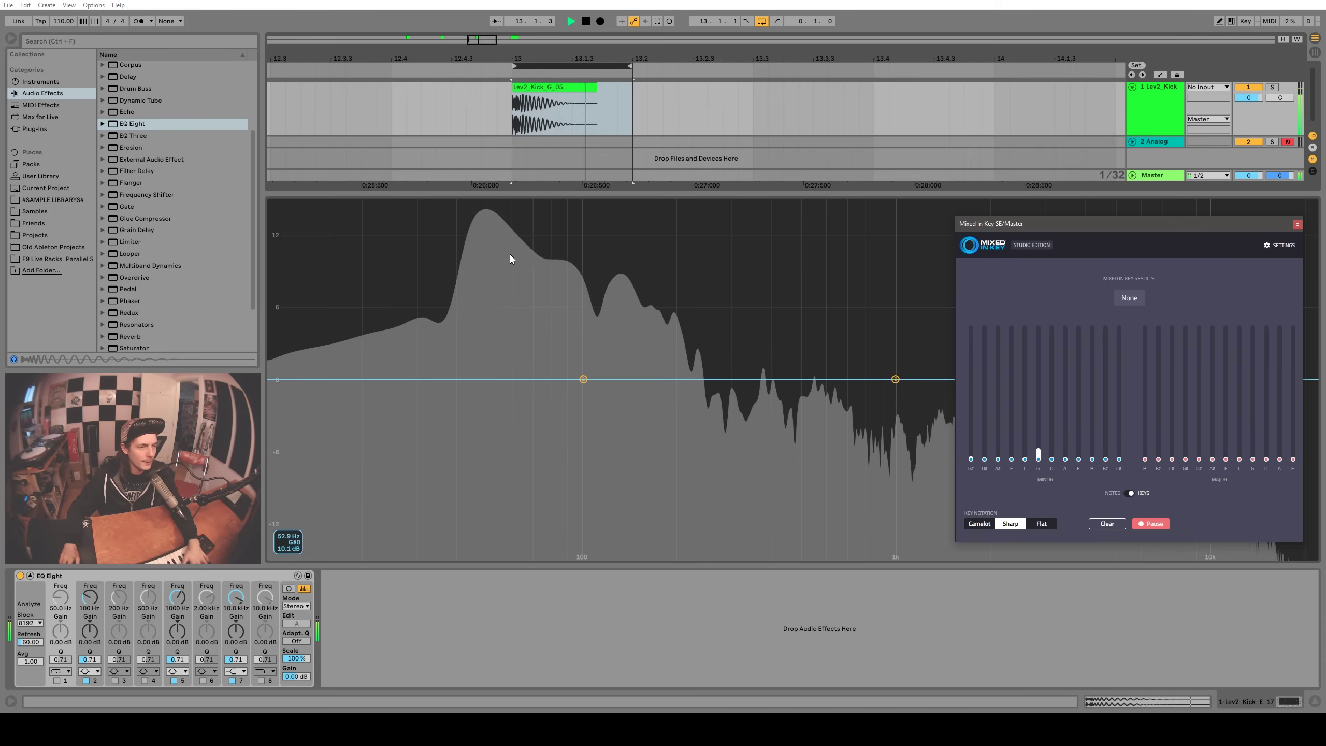
key(space)
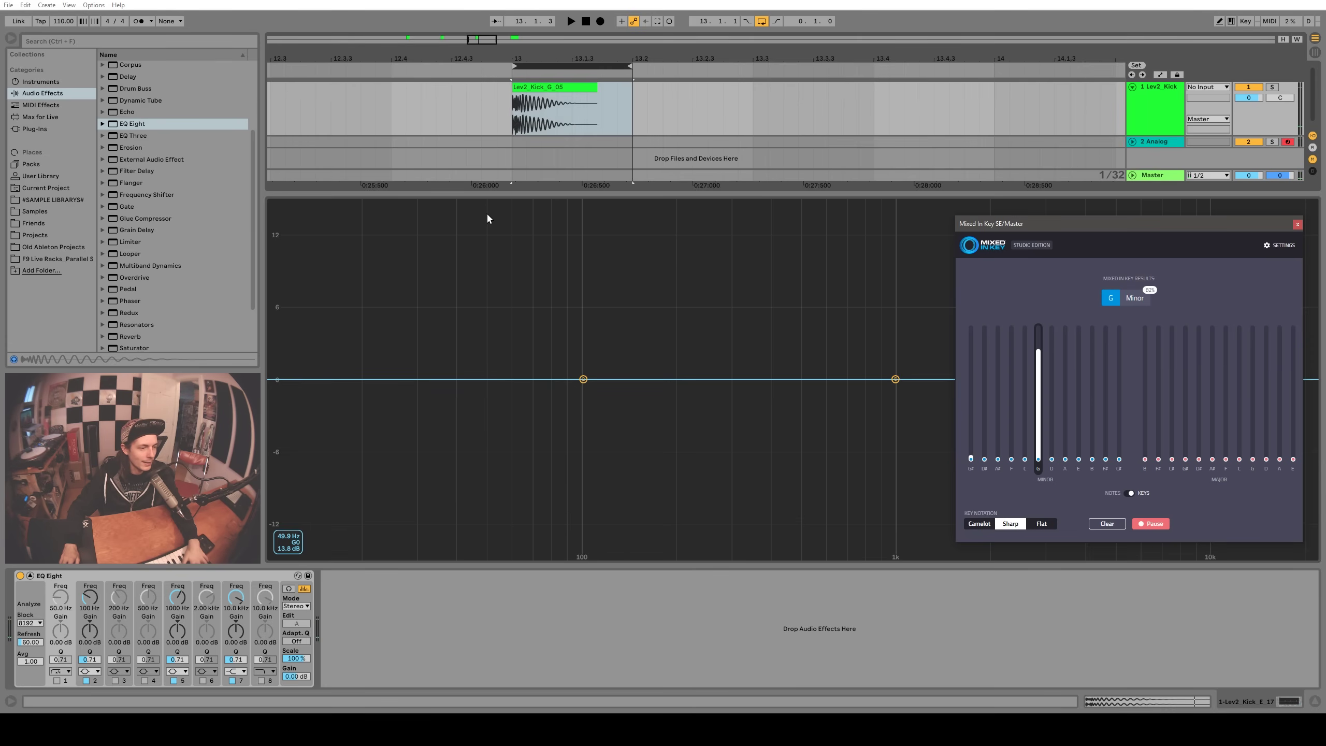
click(383, 66)
key(minus)
Loop the kick at bar 15 and play it repeatedly for Mixed In Key analysis
drag(383, 66, 738, 67)
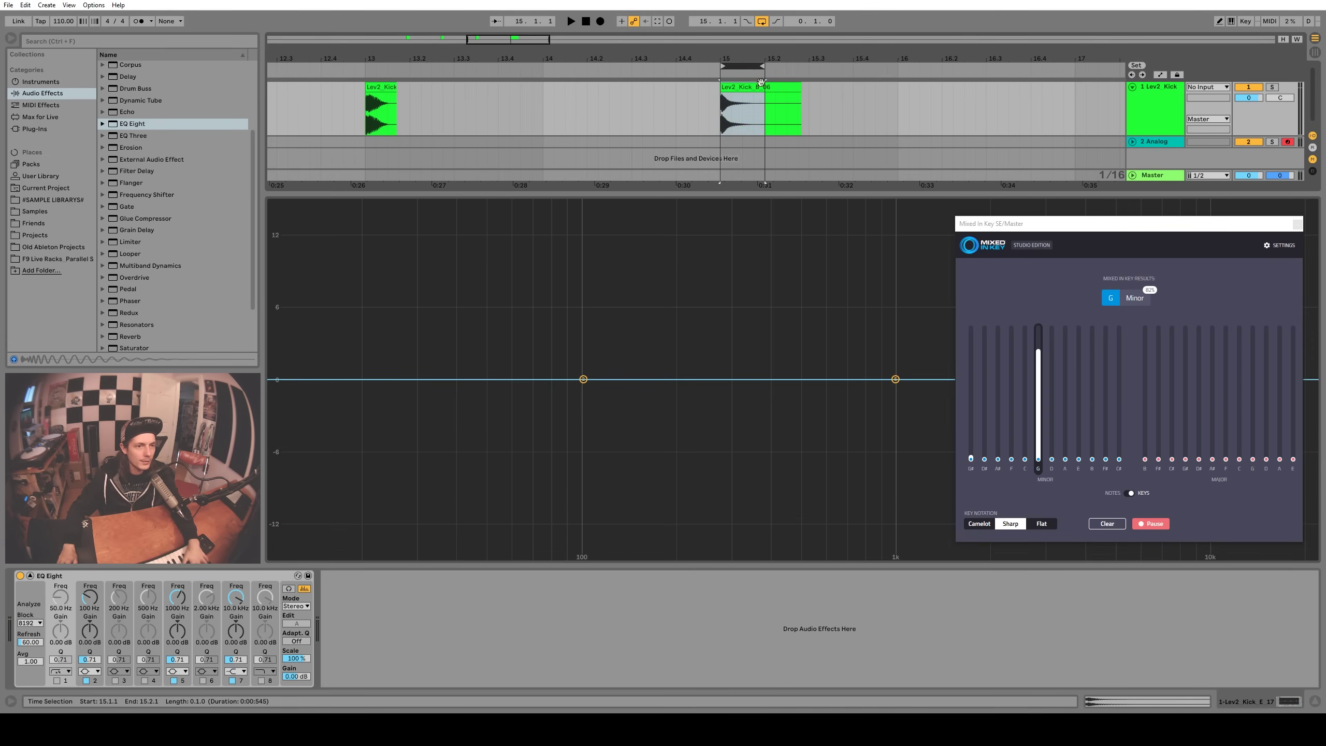
key(plus)
key(space)
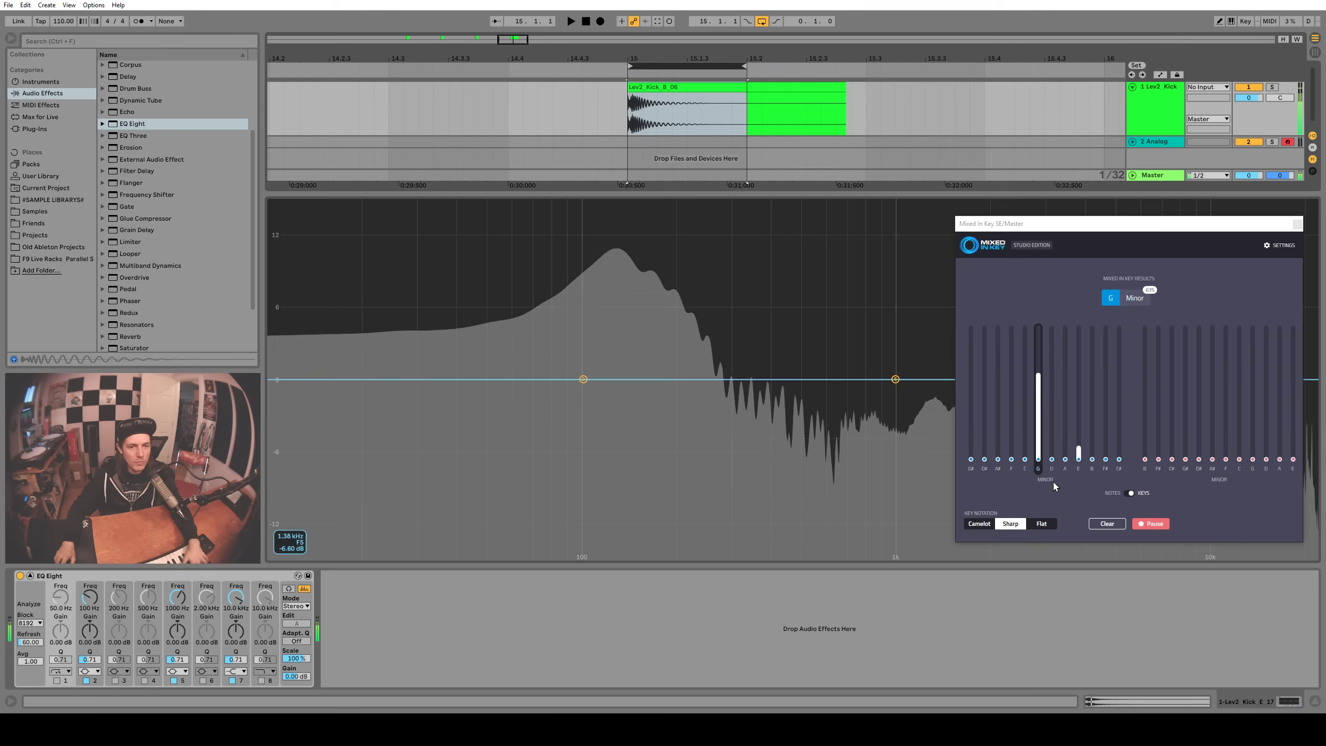
key(space)
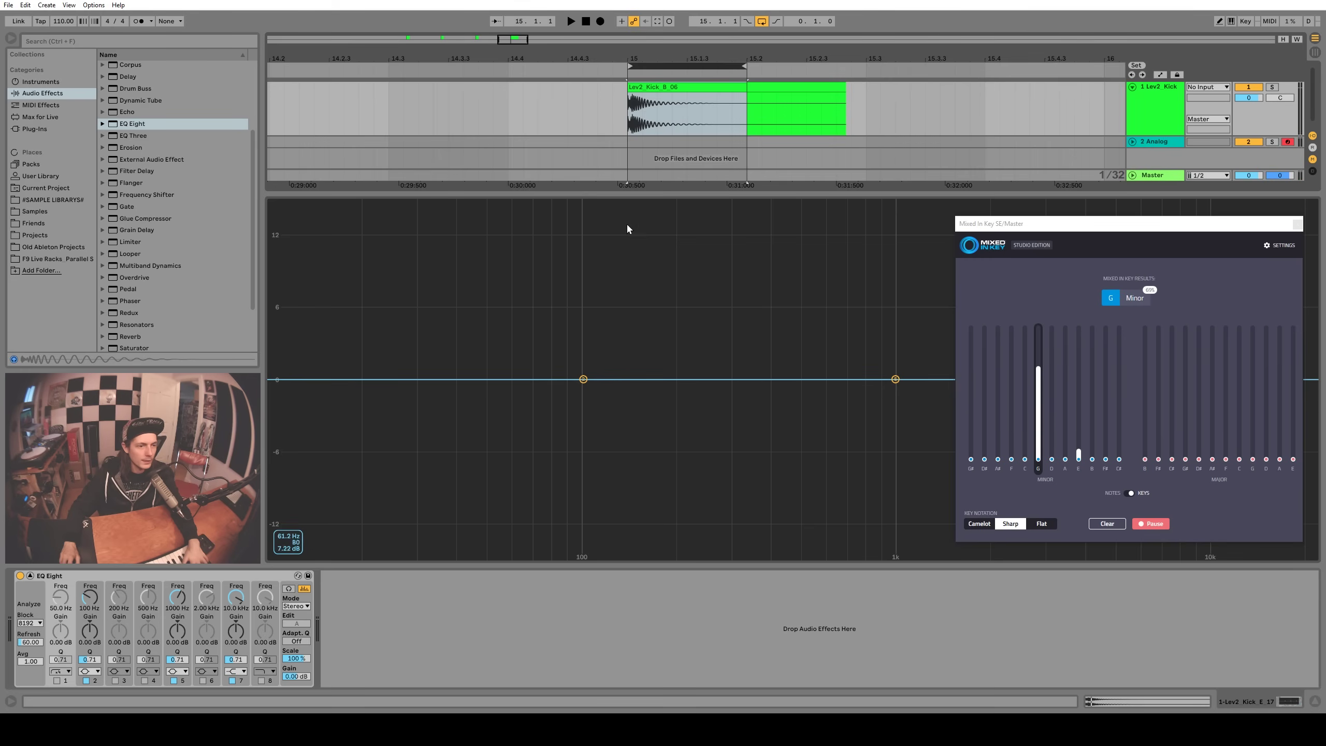
key(space)
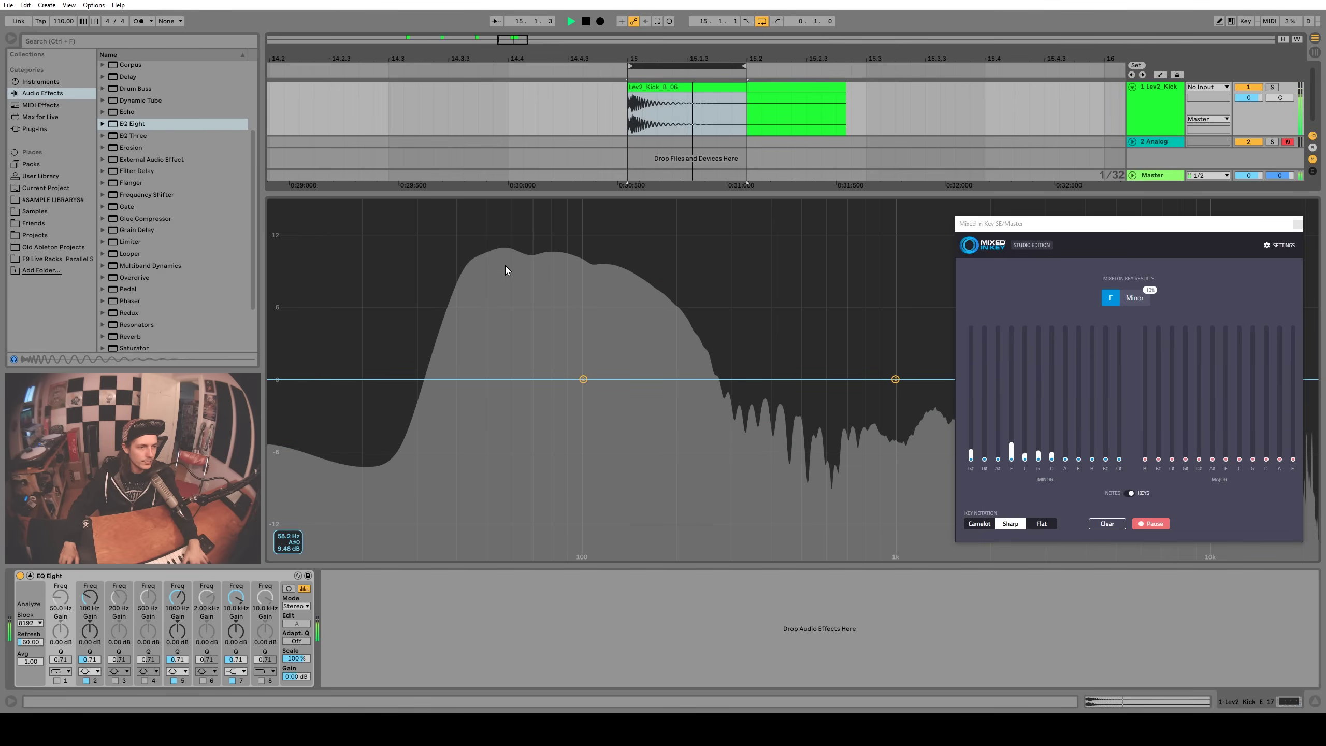
key(space)
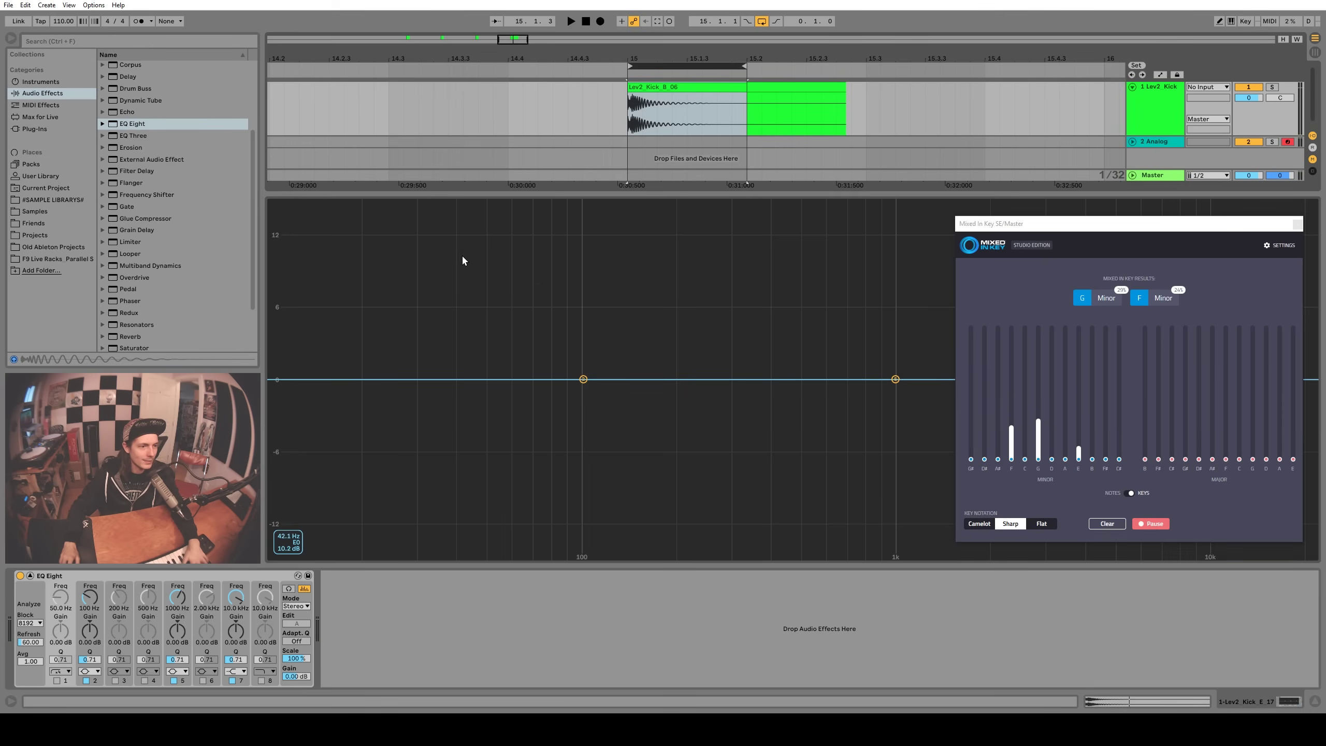
key(space)
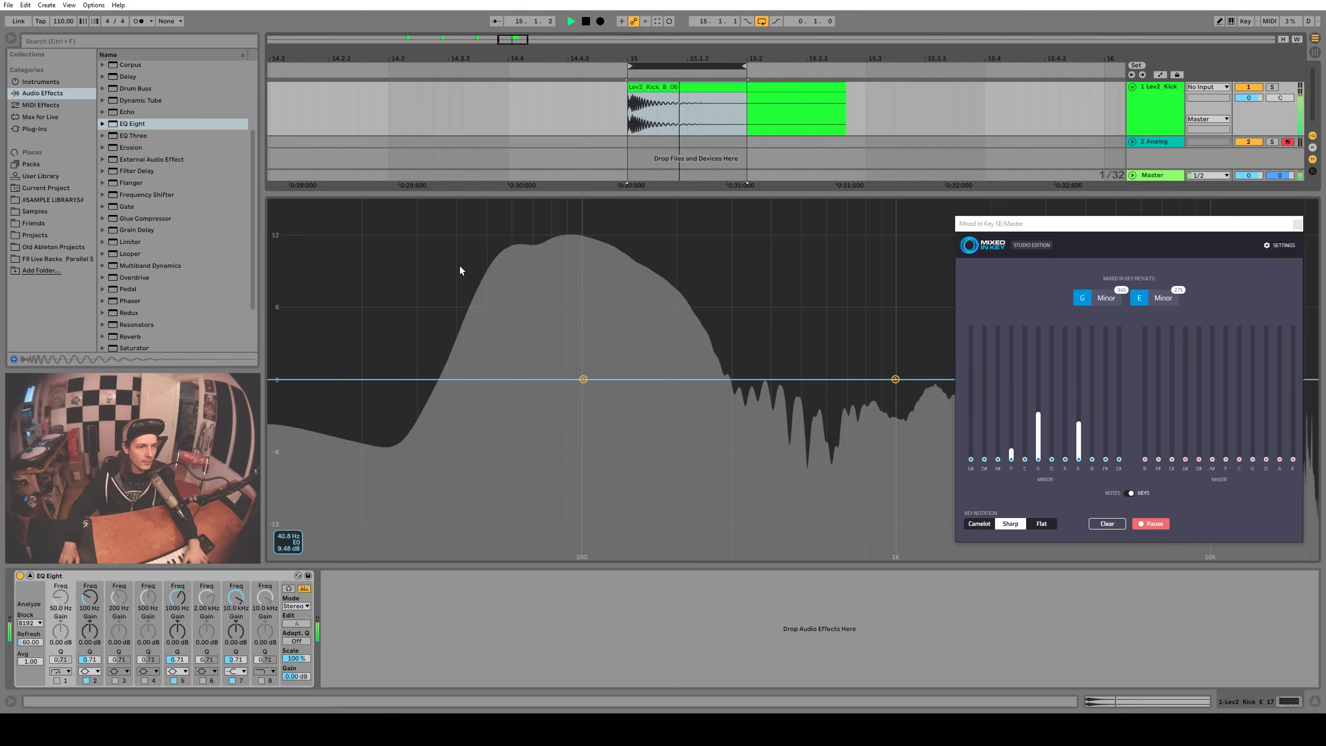
key(space)
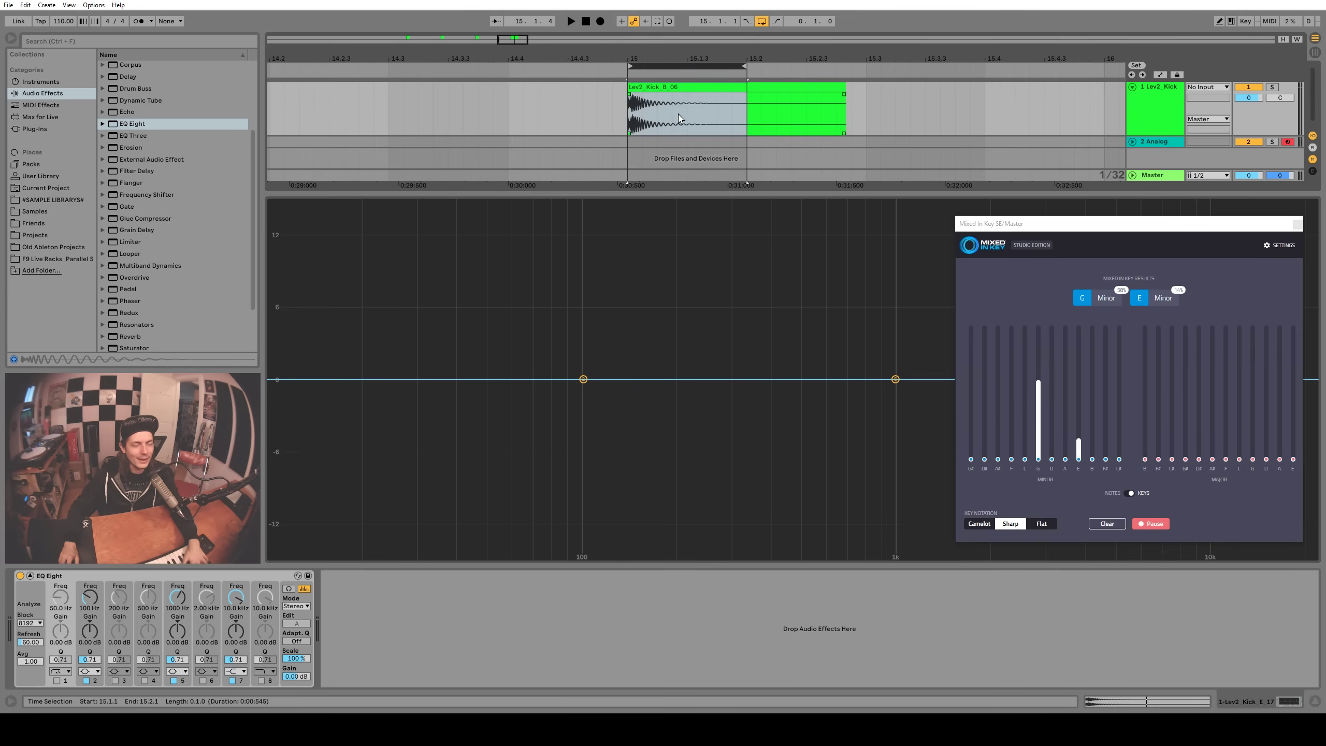
Select the Lev2_Kick_B_06 clip at bar 15 and nudge the Mixed In Key window left
key(minus)
key(minus)
key(minus)
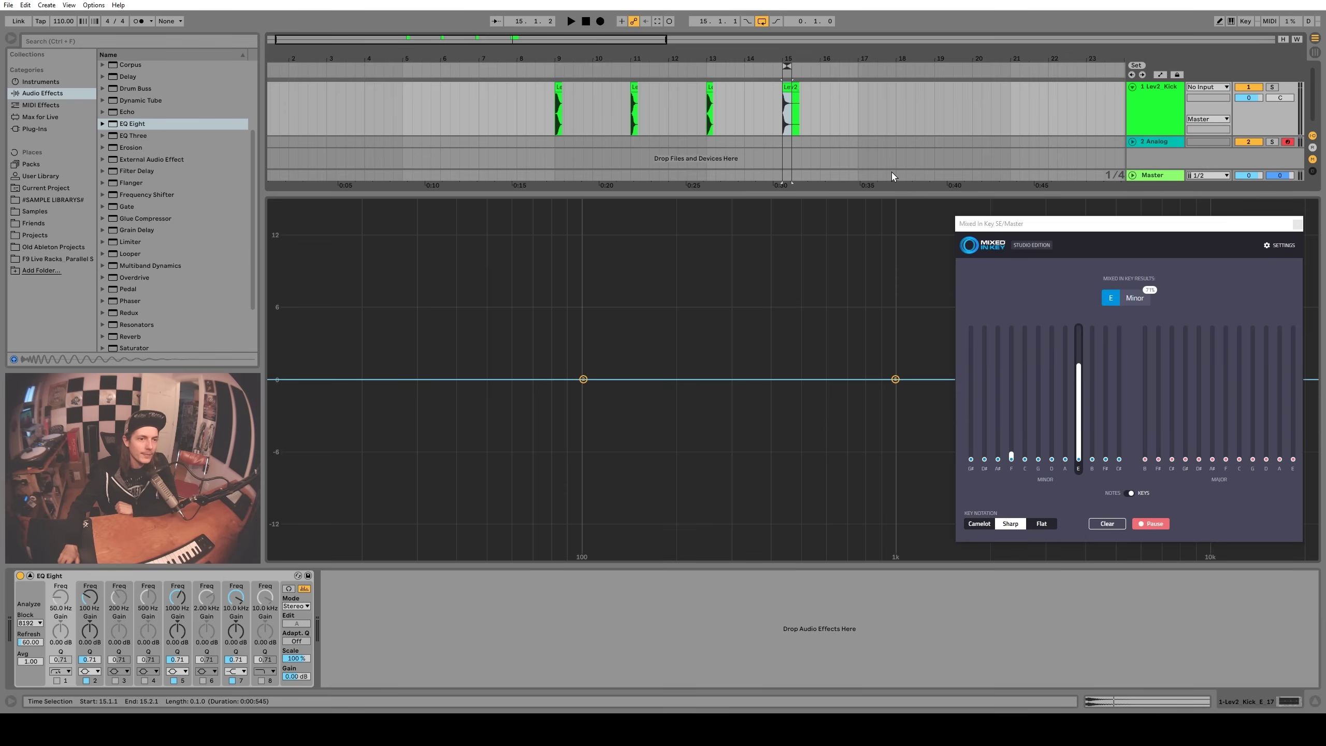
key(plus)
key(plus)
key(plus)
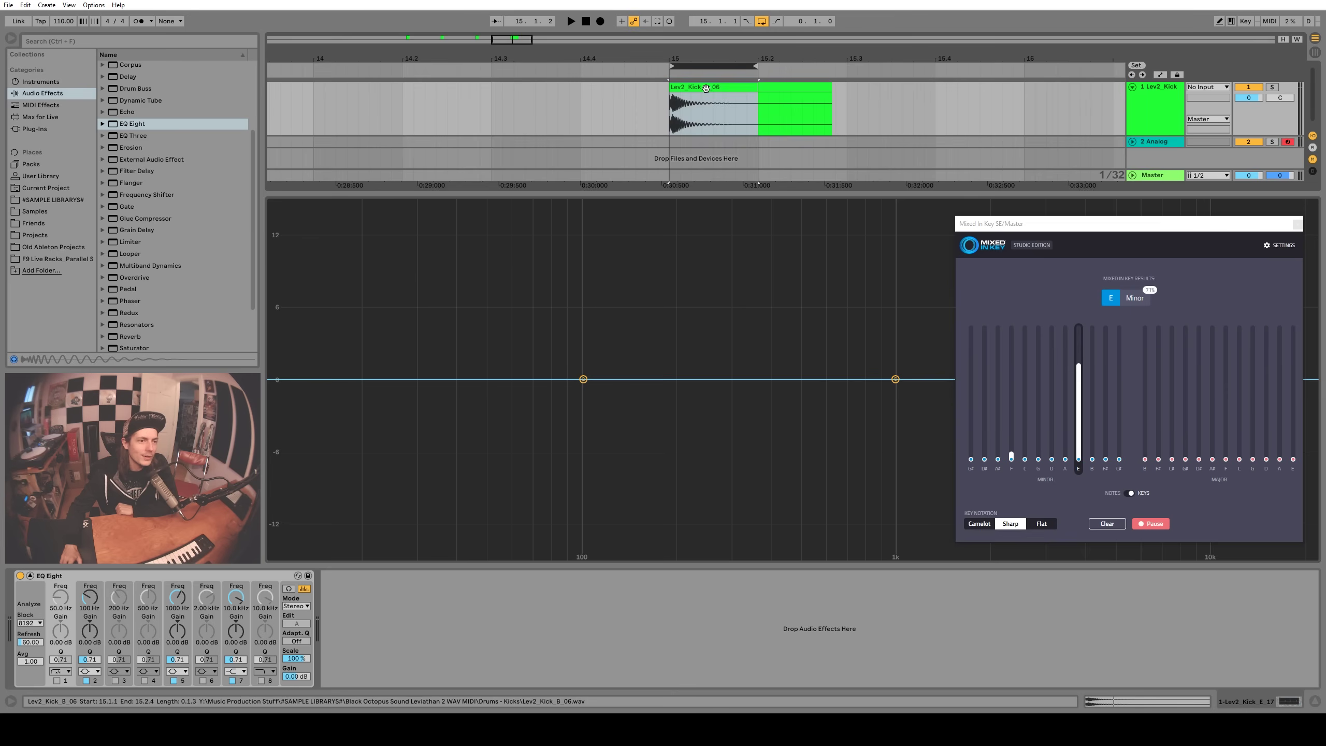
click(709, 102)
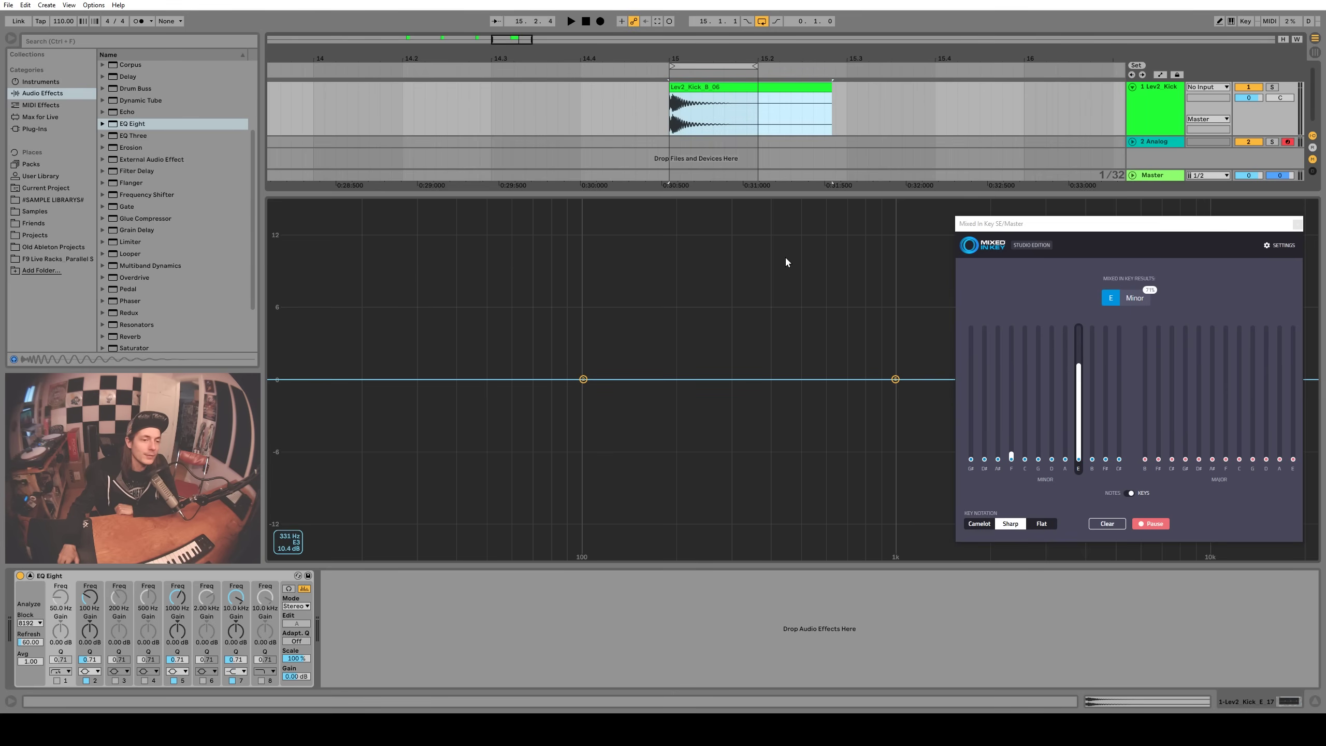
mouse_move(1036, 221)
mouse_down()
mouse_move(506, 214)
mouse_move(1029, 217)
mouse_up()
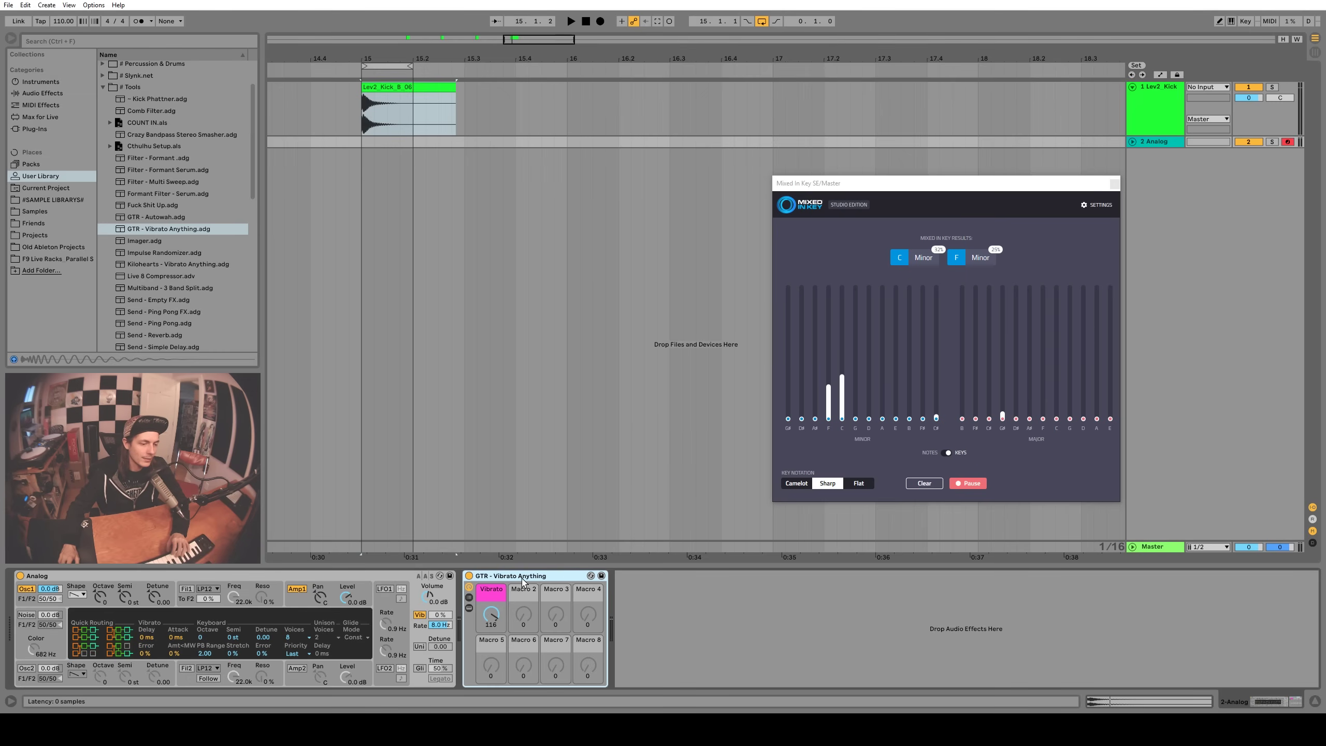
Vary the Vibrato macro from 0 up and back to 104, playing the Analog notes from bar 16
drag(491, 615, 491, 679)
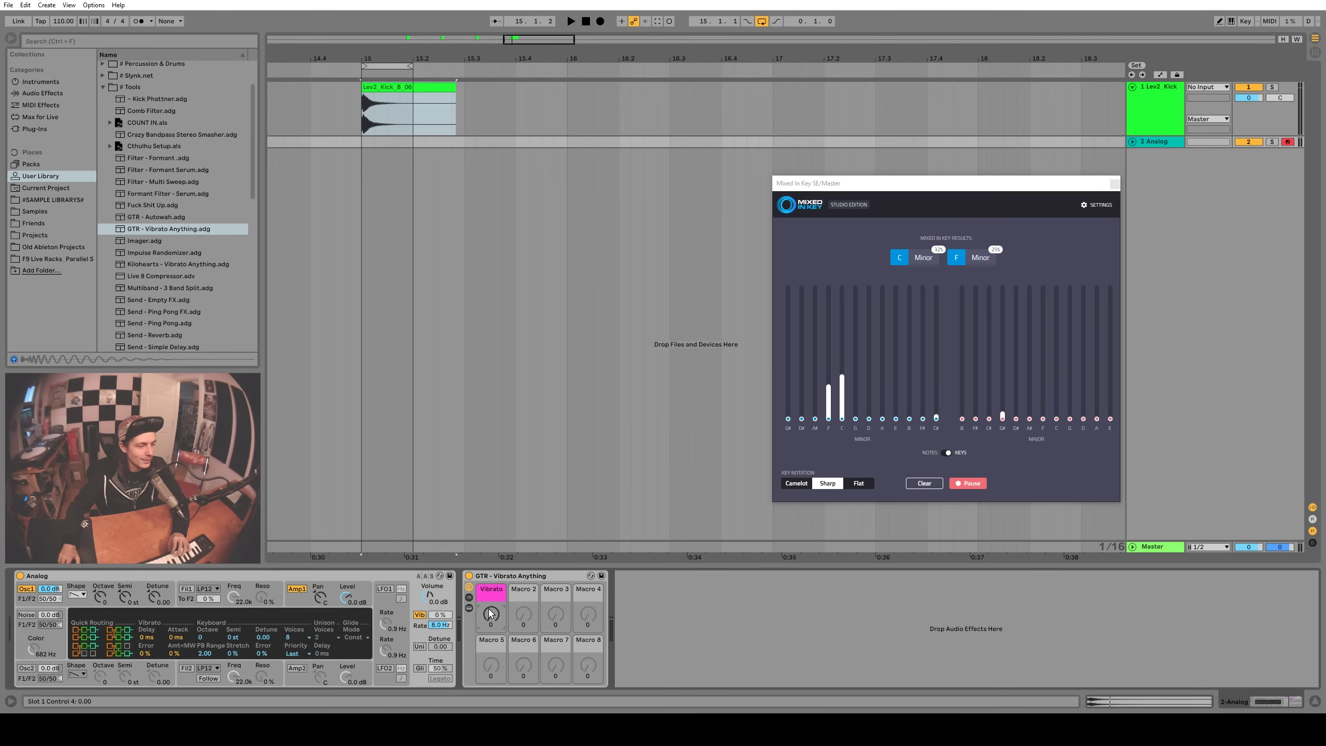
click(567, 142)
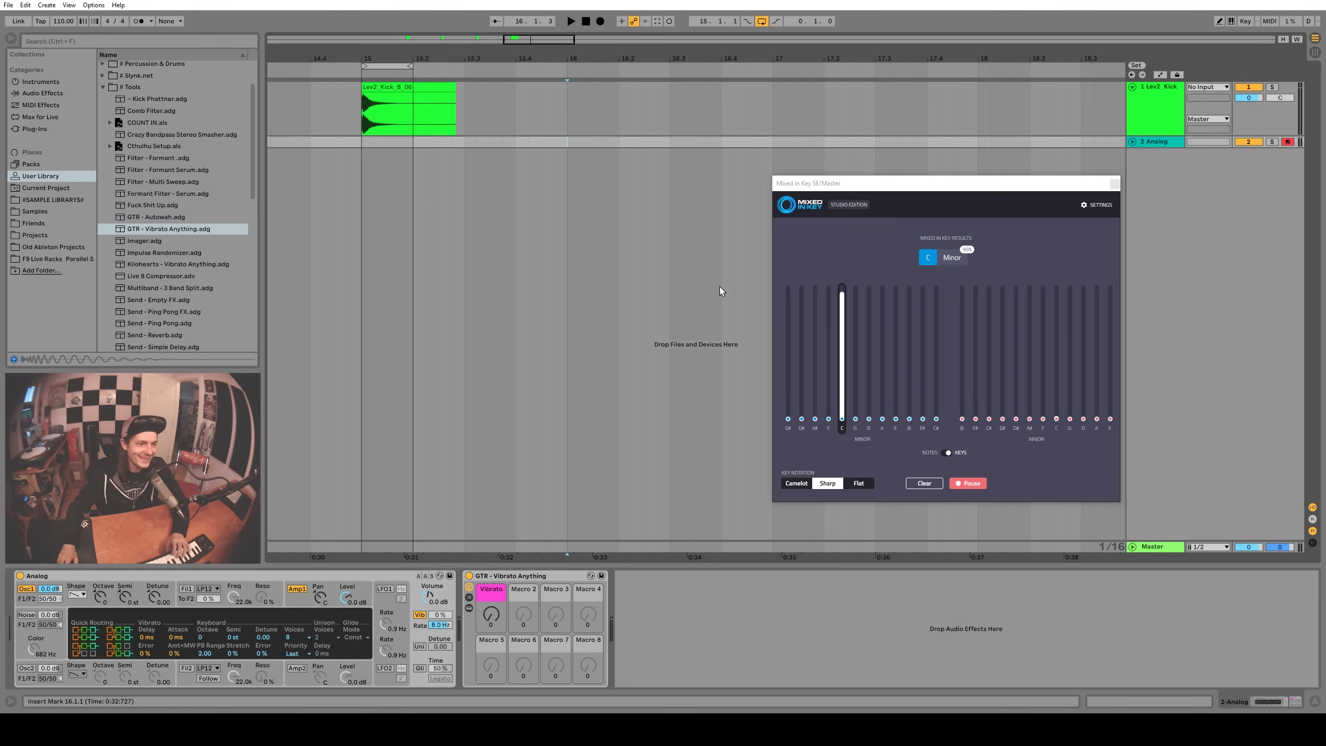
drag(491, 616, 491, 580)
click(567, 143)
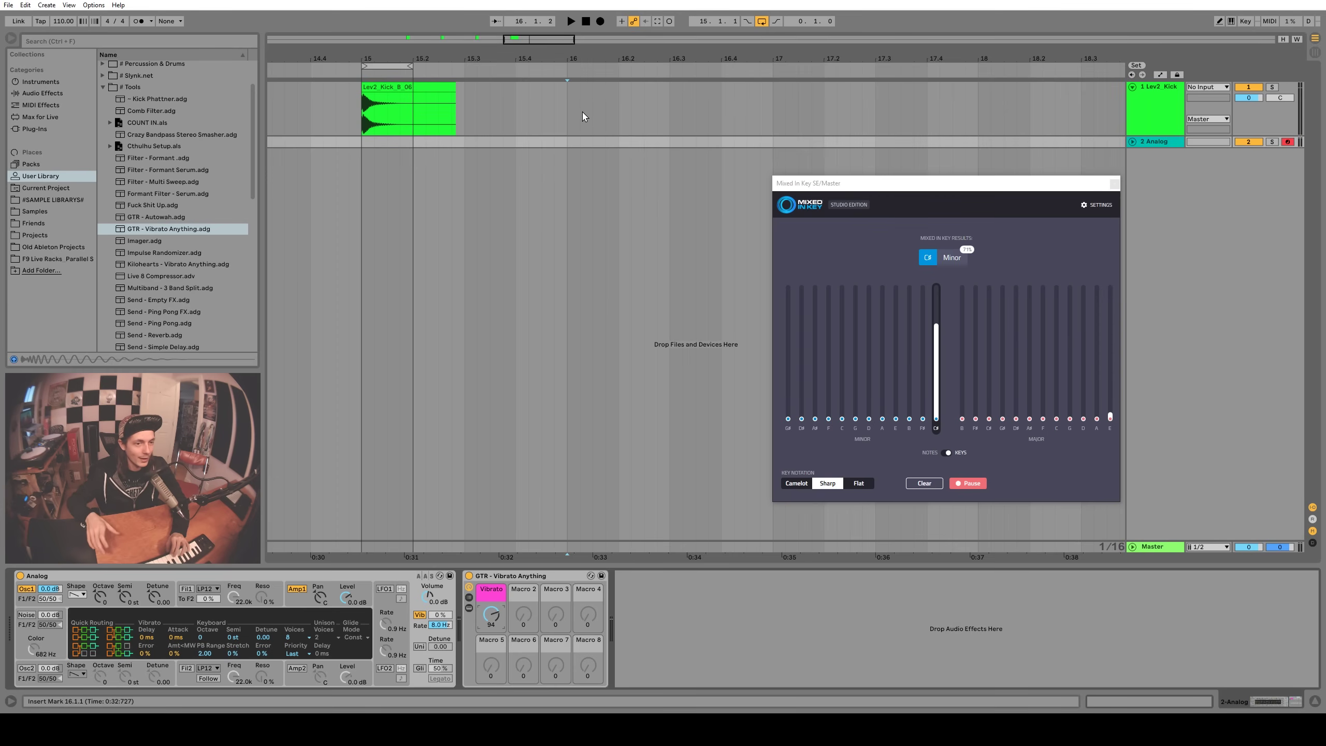
click(571, 145)
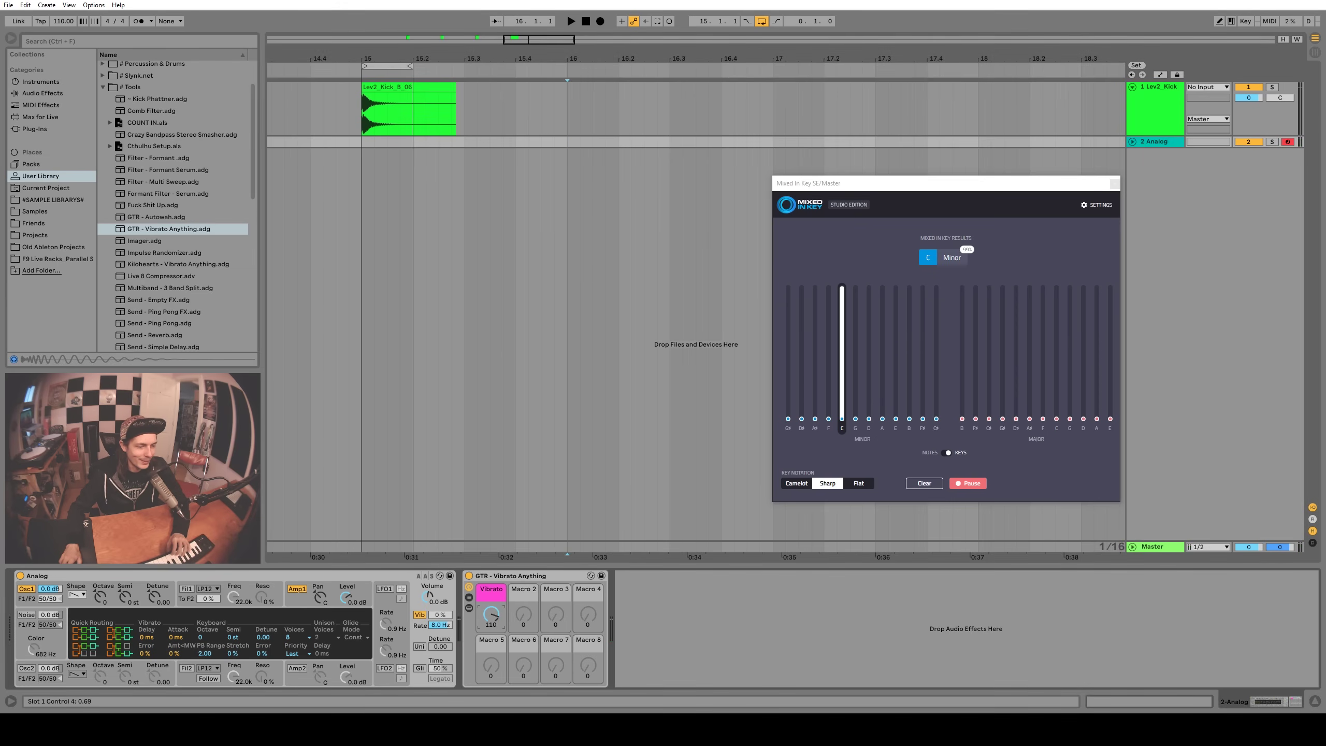
click(572, 119)
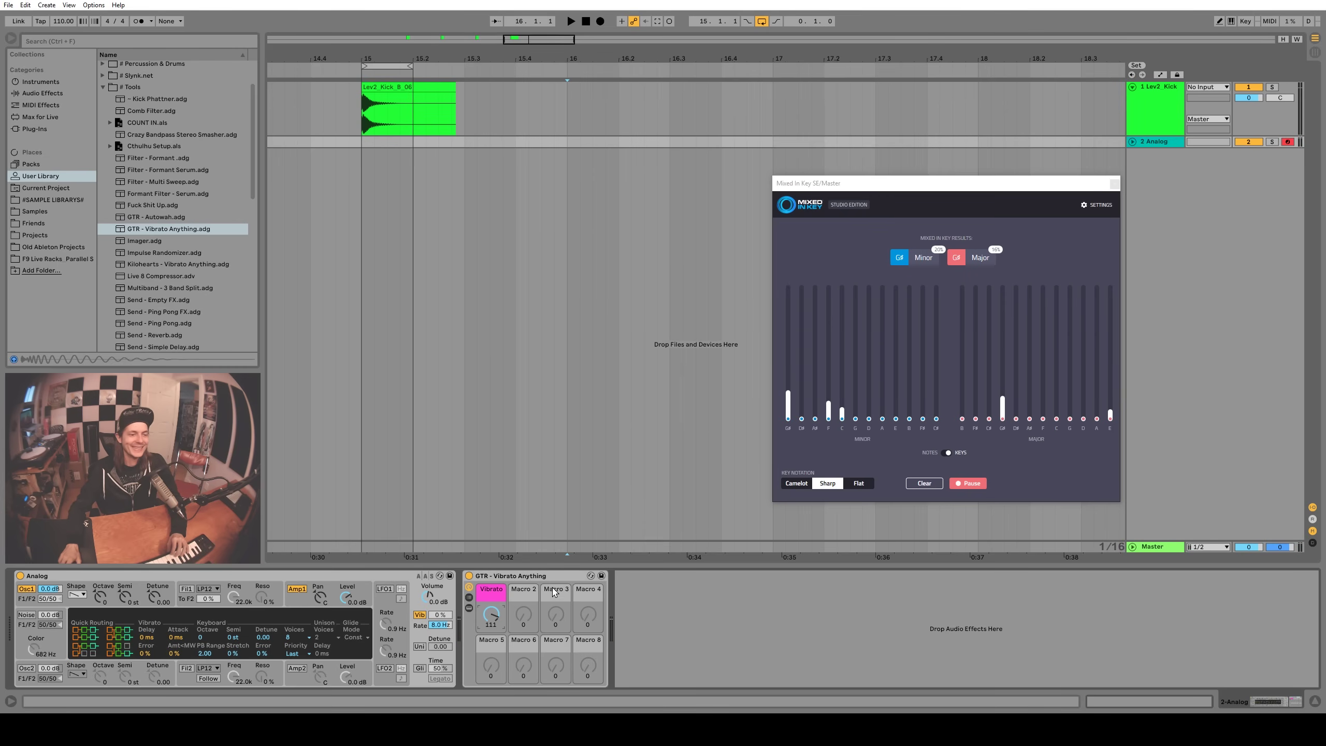
drag(498, 616, 499, 620)
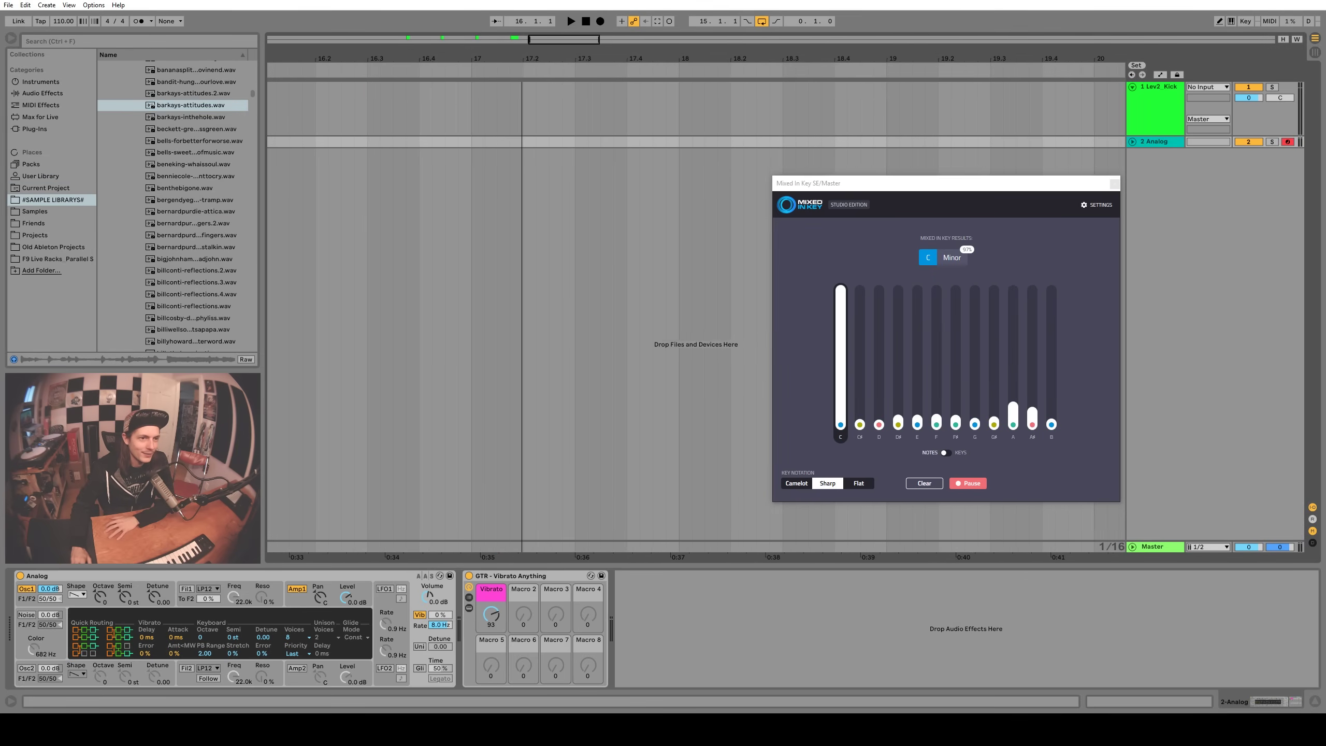
Preview the beneking, barkays-attitudes and barkays-attitudes.2.wav funk samples in the sample library
scroll(203, 190, up, 4)
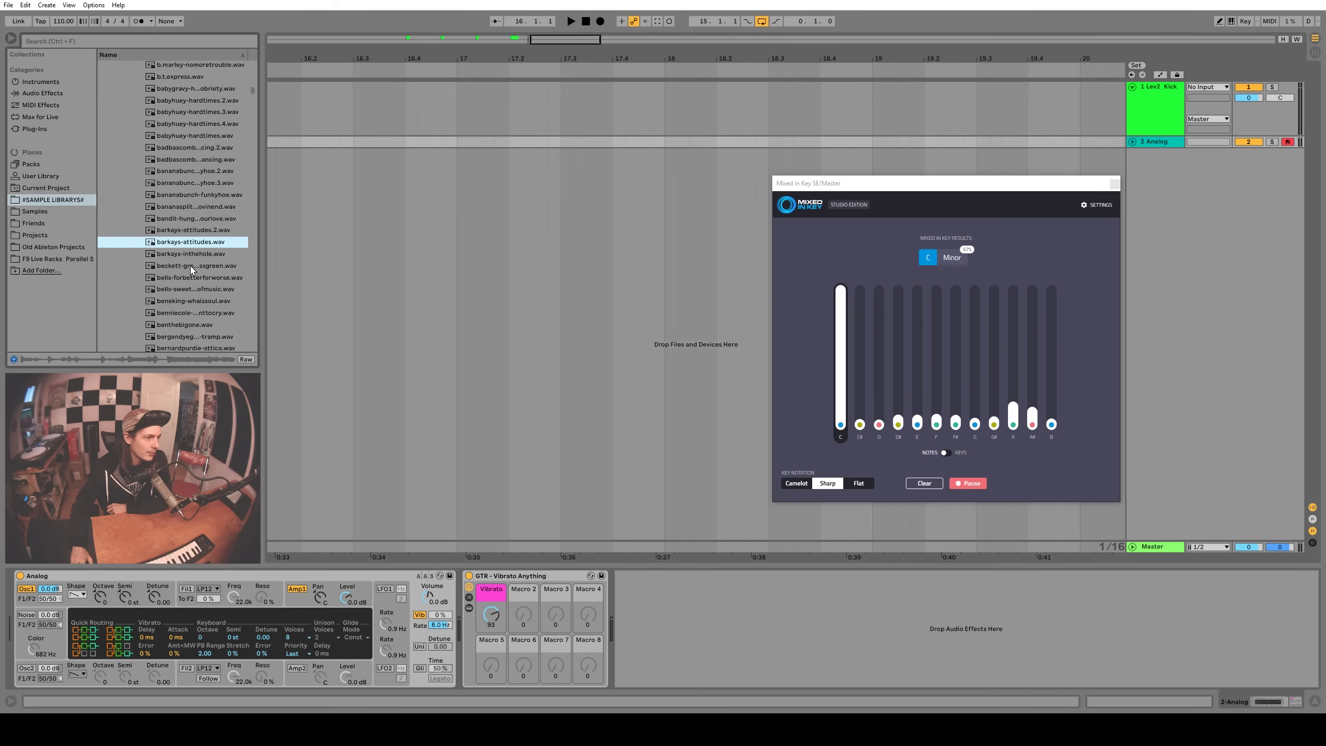
scroll(192, 269, down, 7)
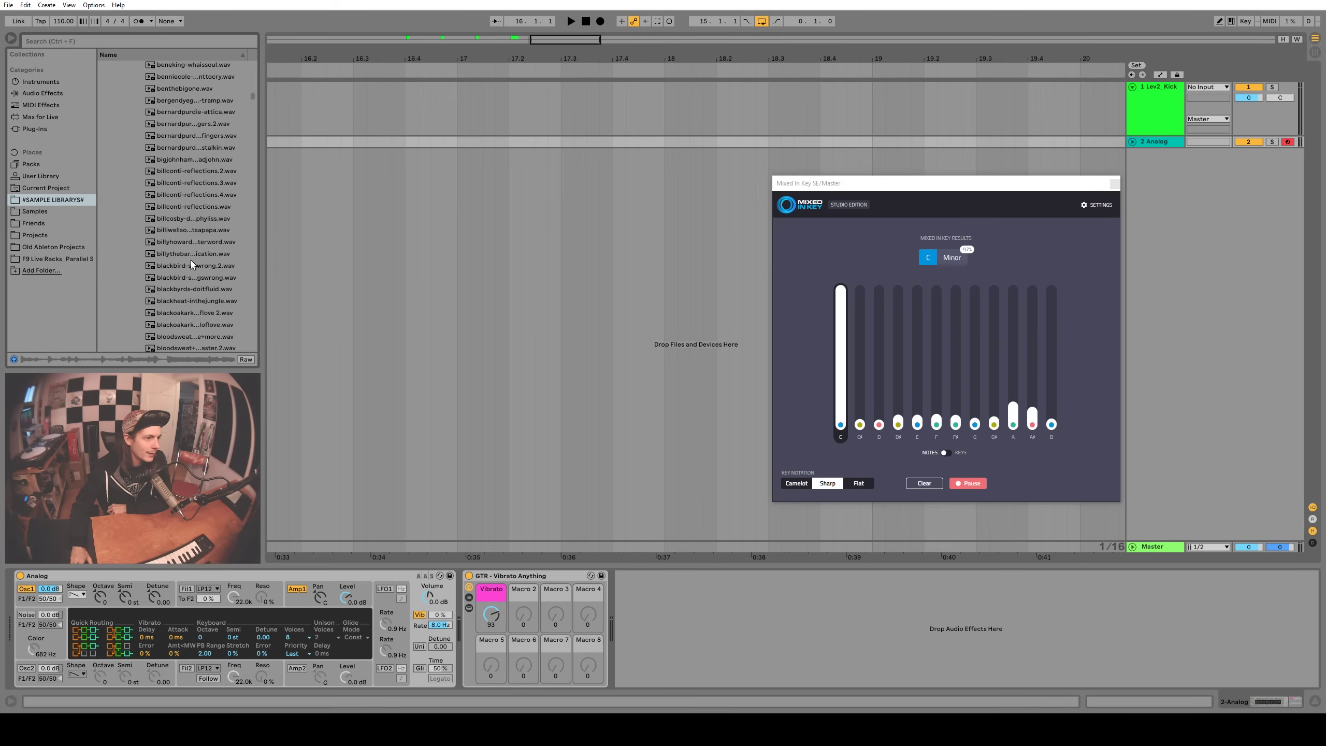
scroll(181, 232, up, 4)
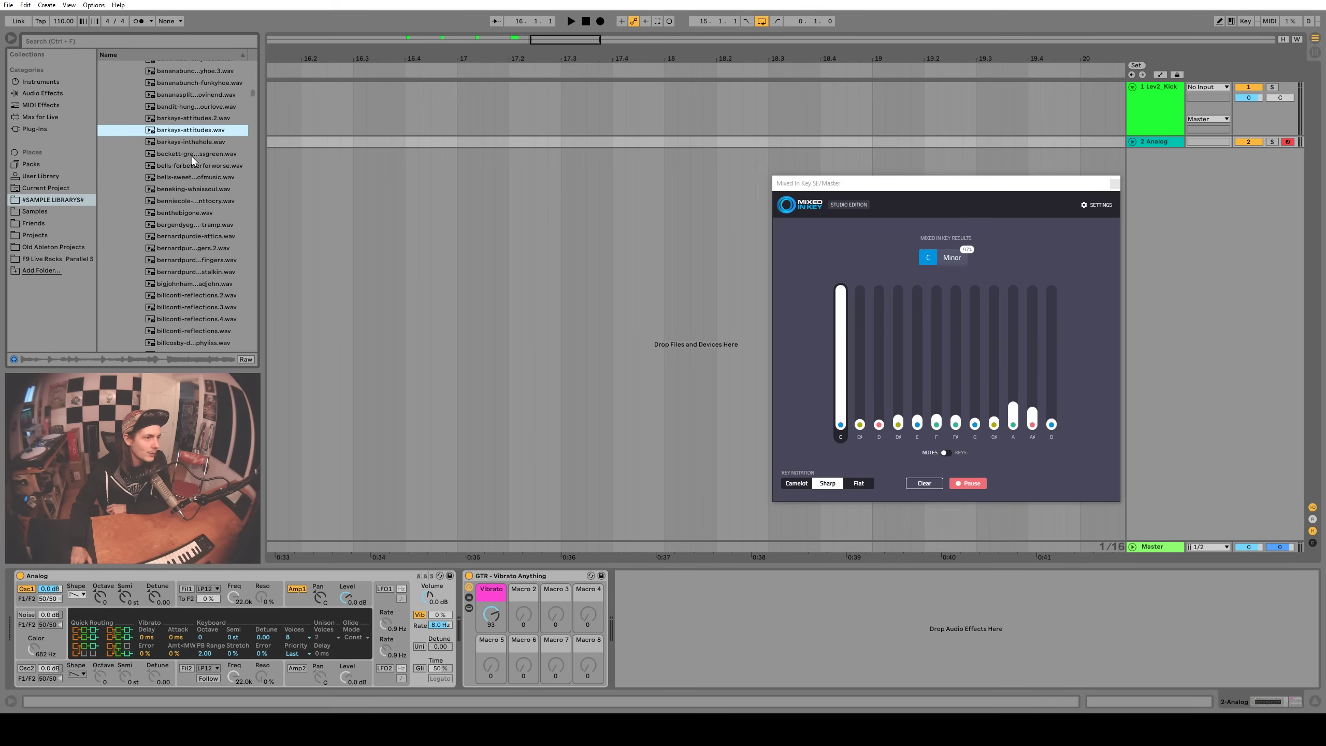
scroll(184, 154, up, 2)
scroll(183, 161, down, 2)
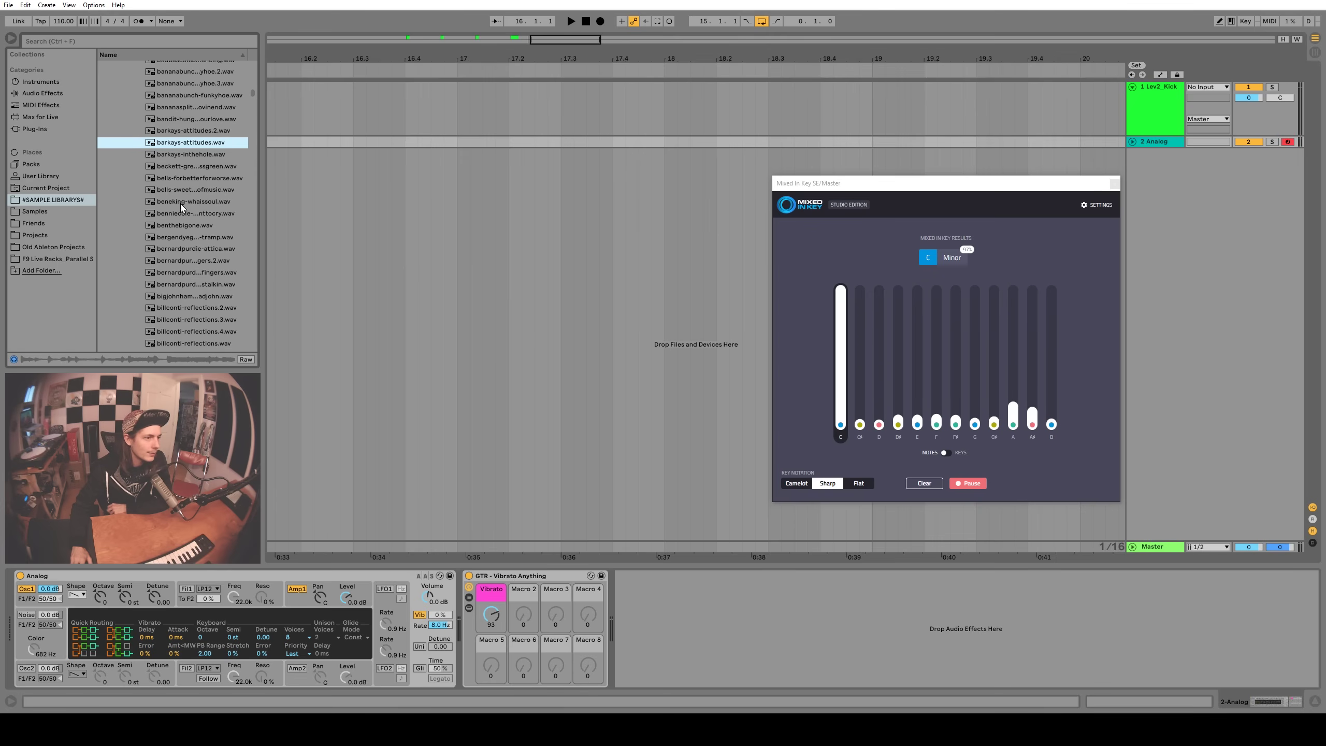
click(188, 249)
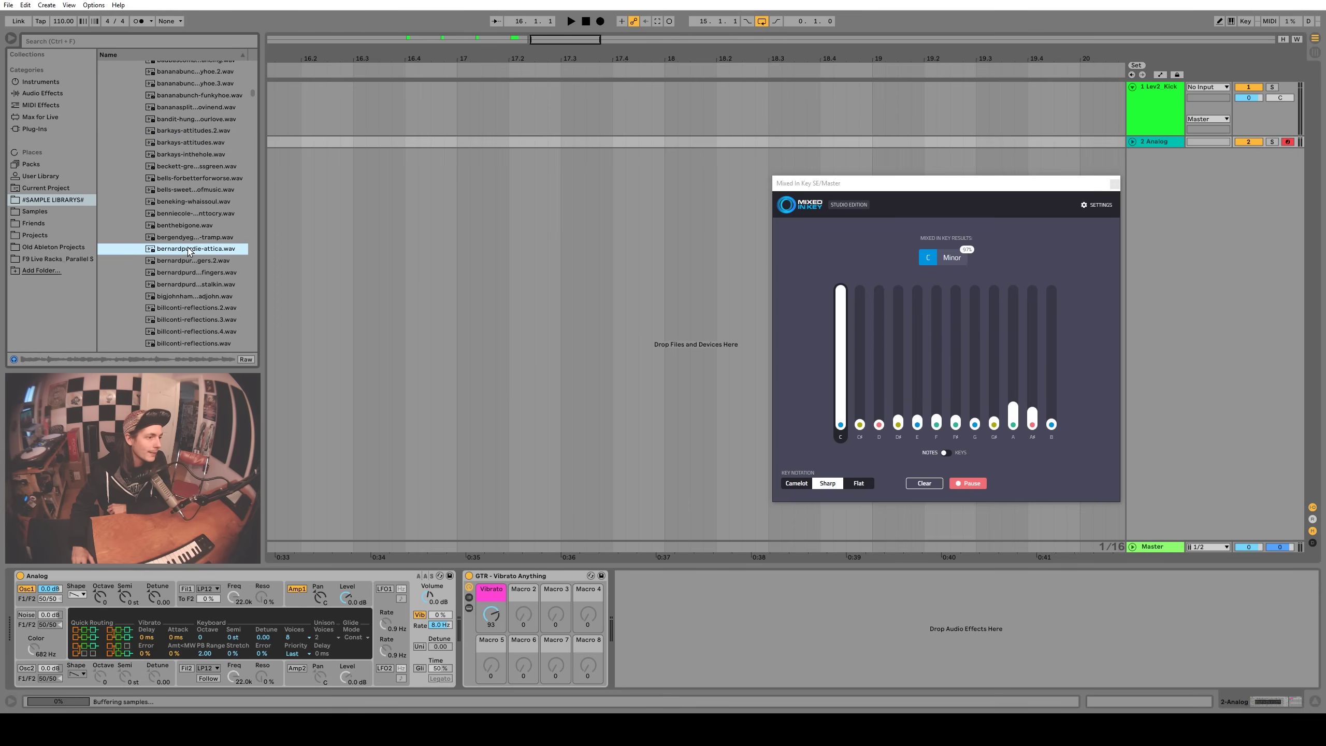
click(184, 201)
click(188, 148)
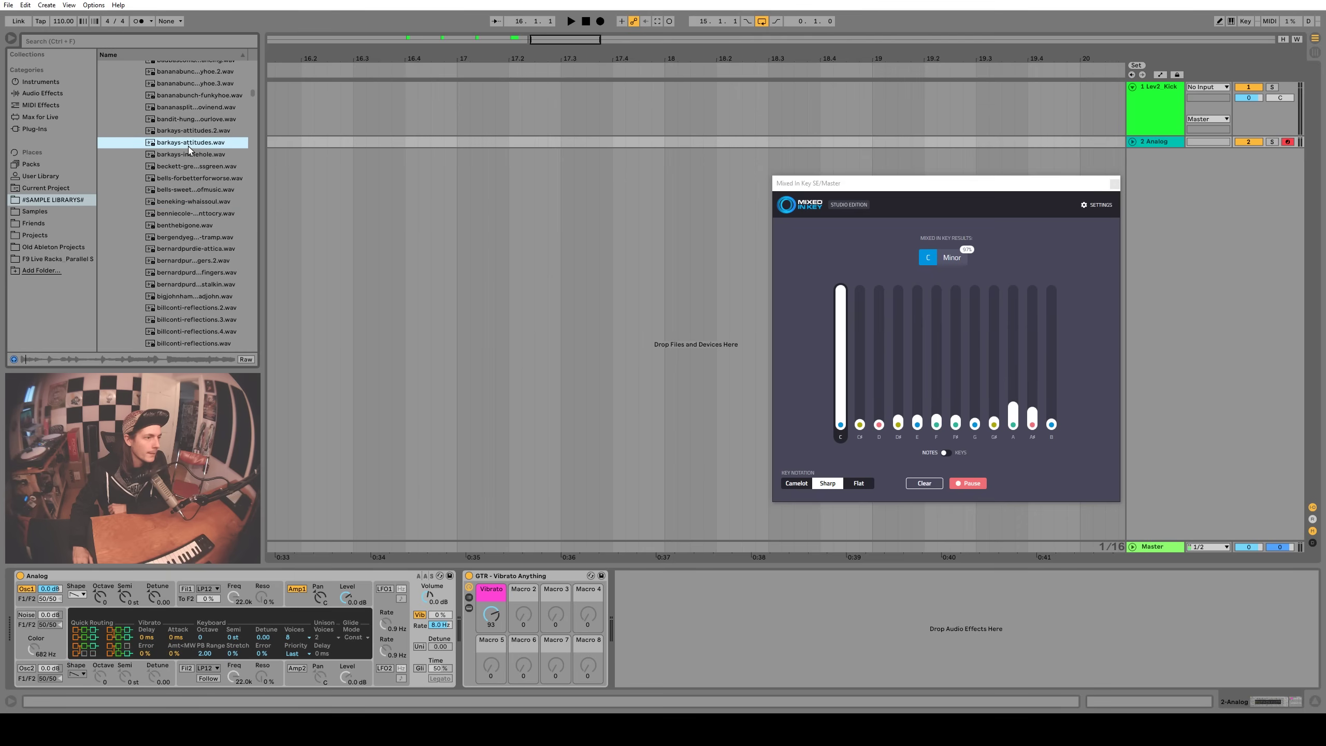
click(193, 131)
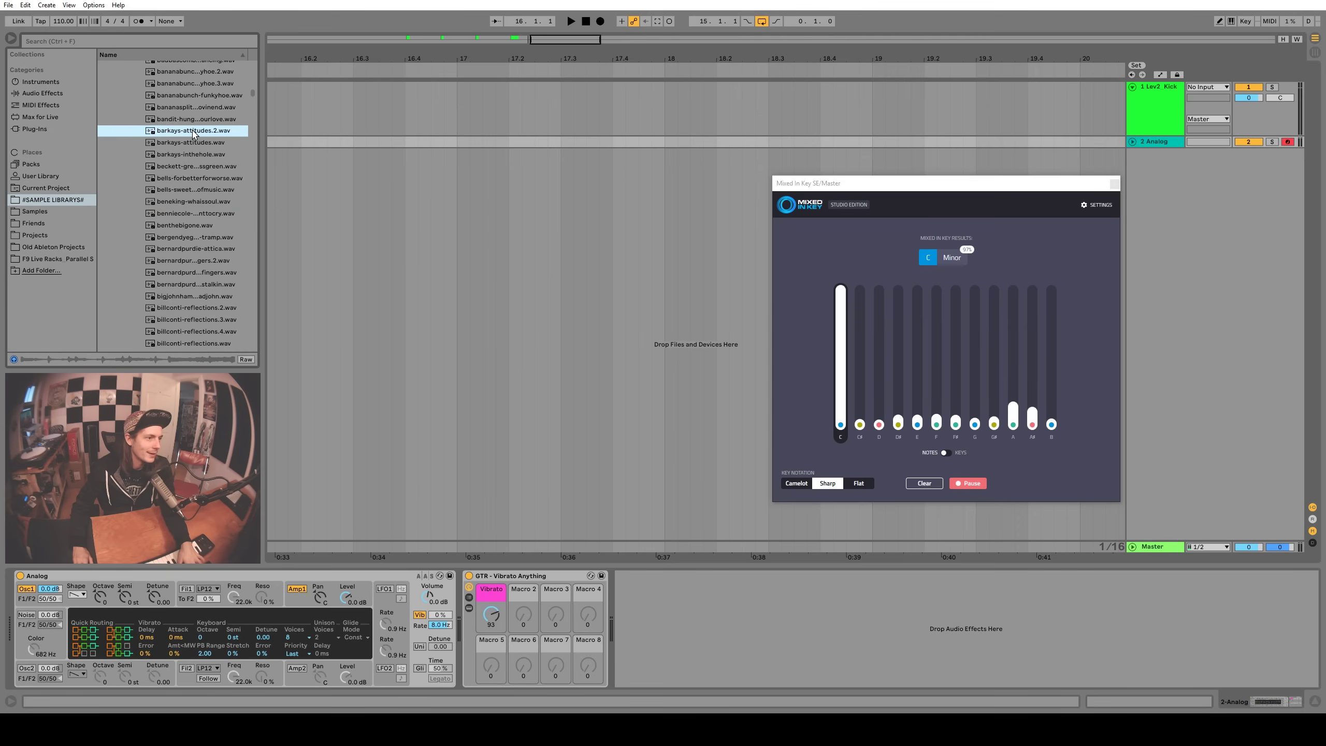
Place barkays-attitudes.2.wav on a new track at bar 17 and play it from its start
drag(194, 131, 457, 166)
key(space)
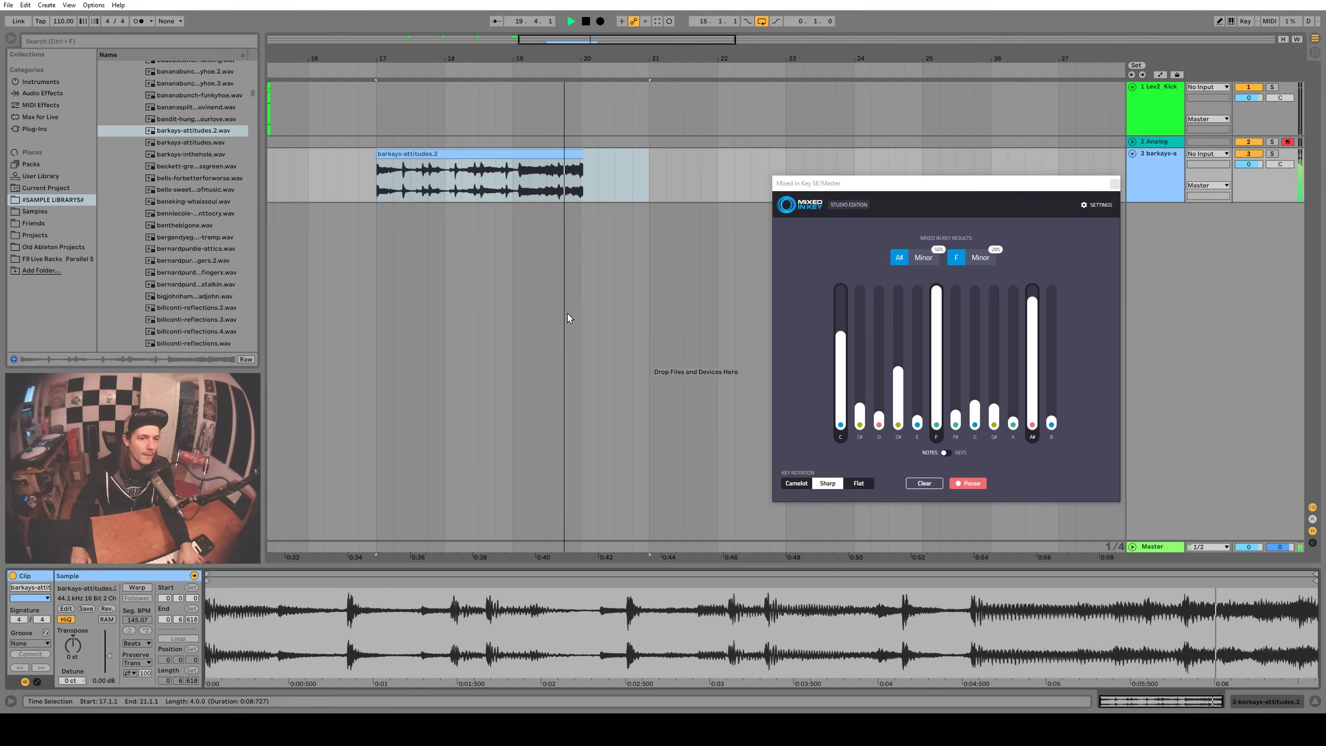
key(space)
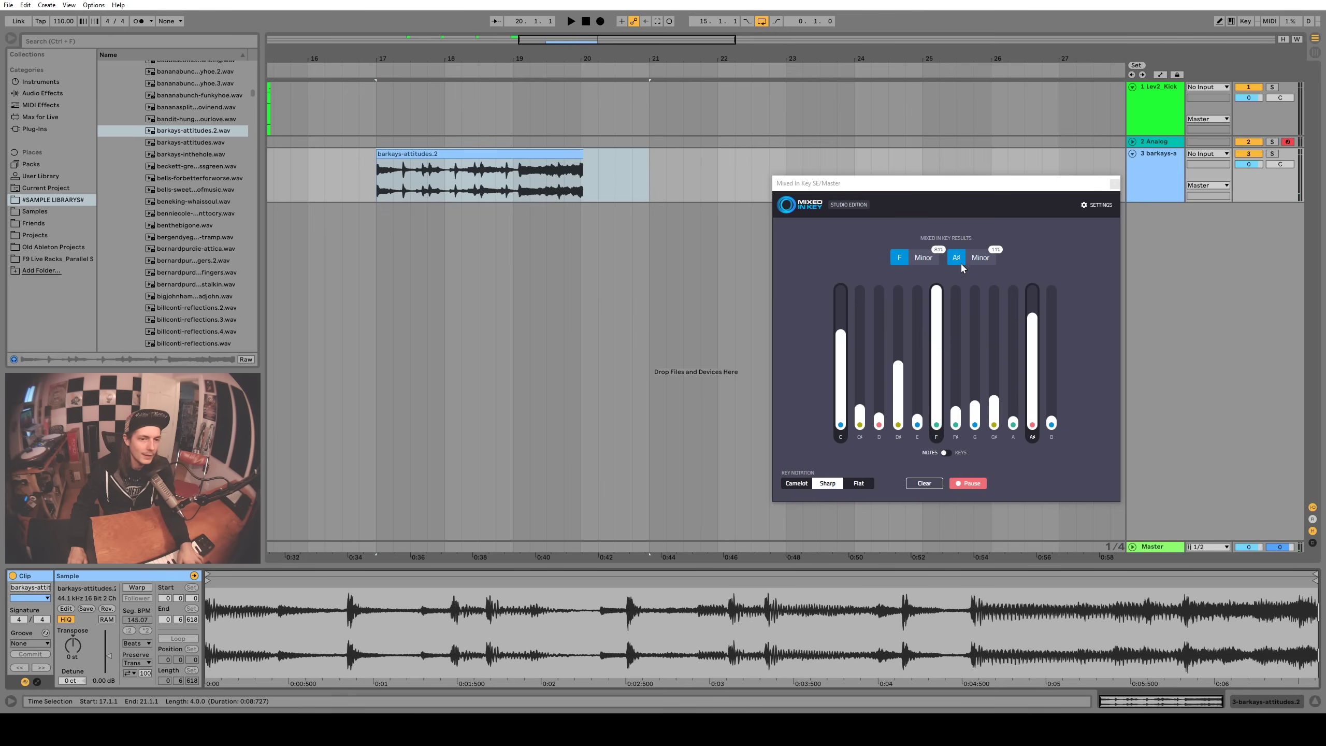
click(1164, 164)
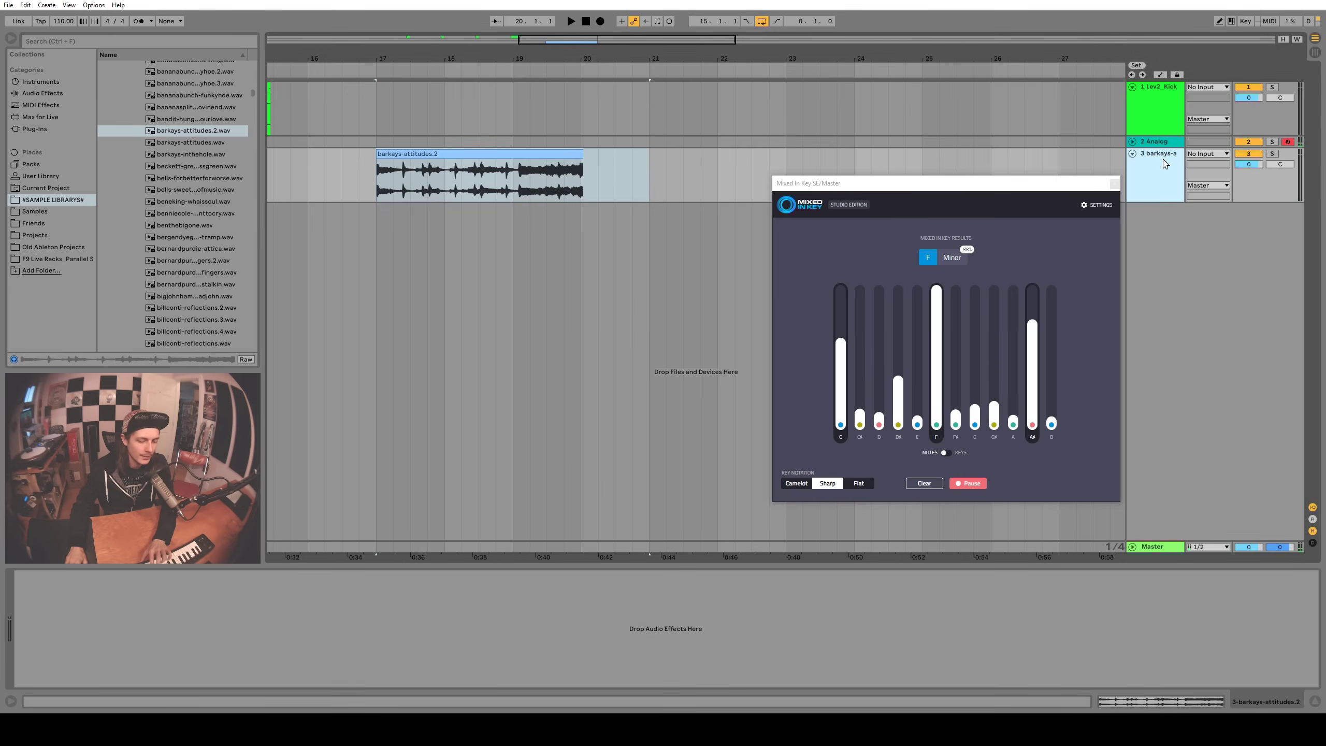
click(376, 189)
key(space)
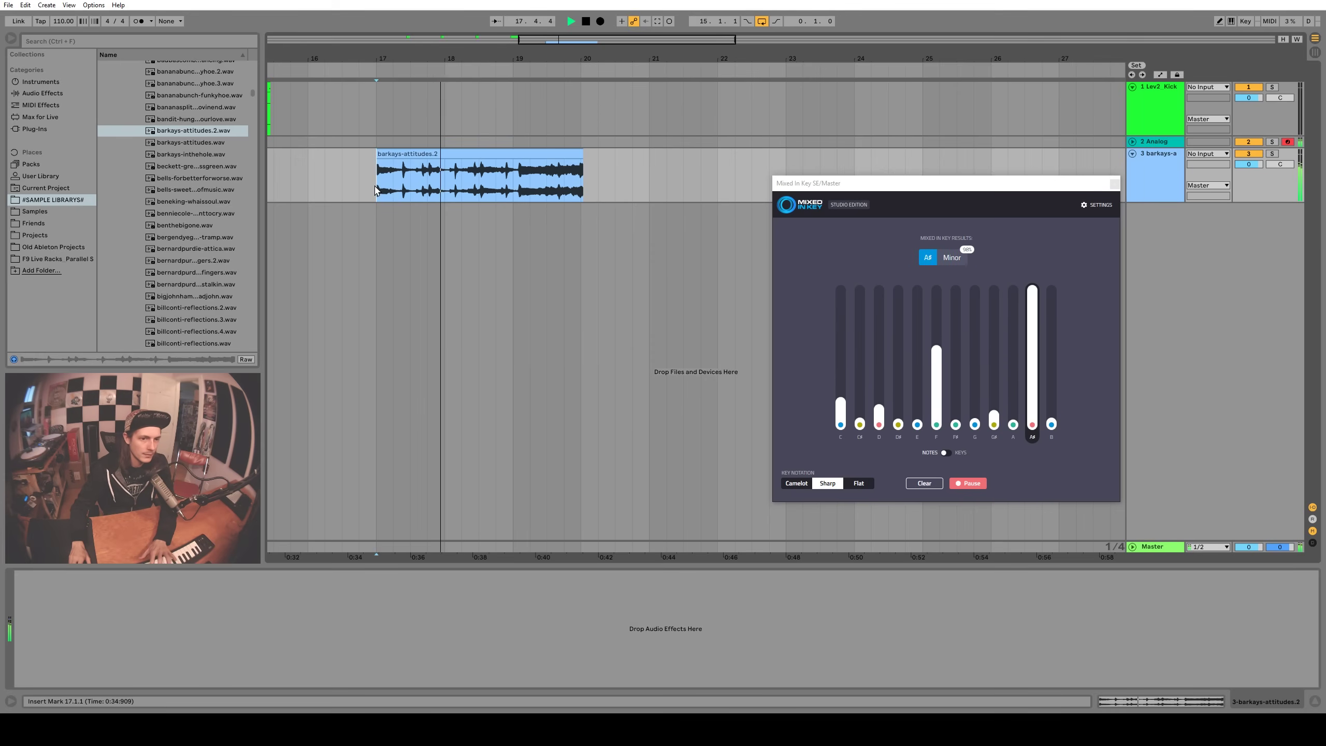
key(space)
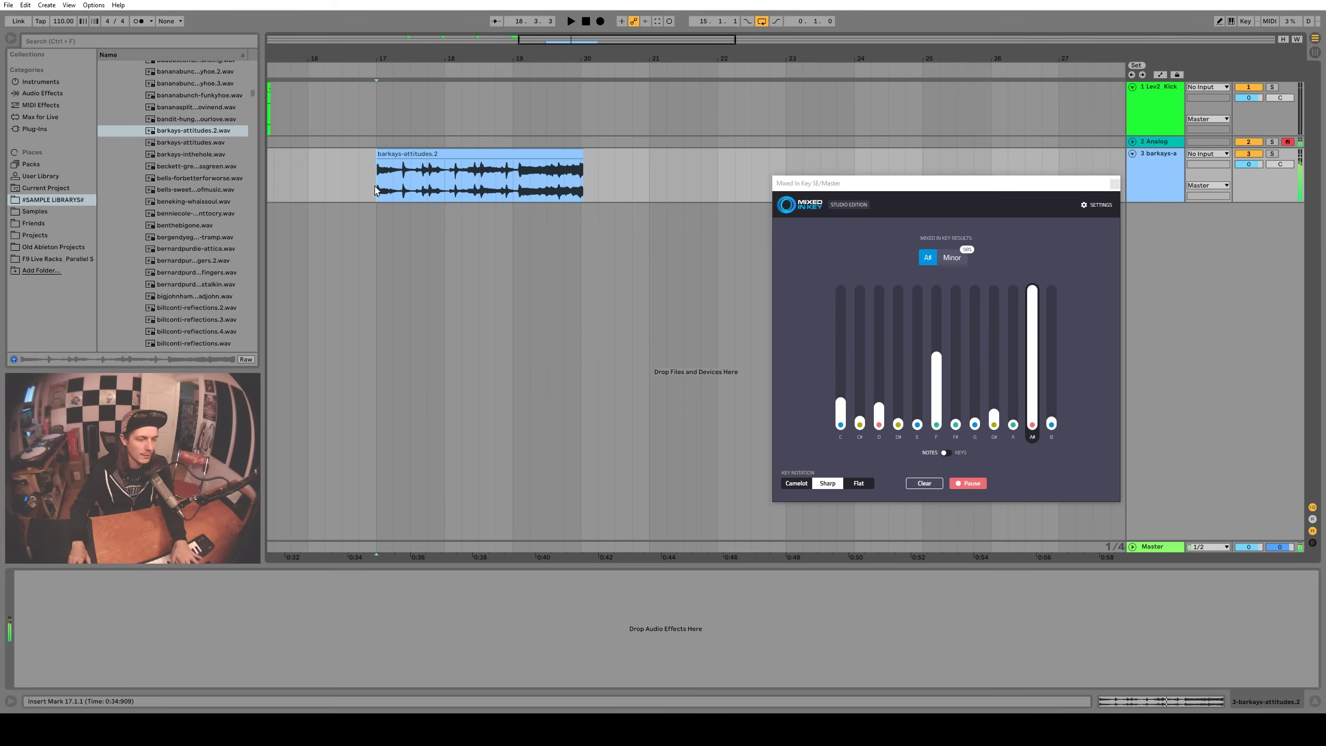
Play the clip from 18.2.1 several times, then from bar 19
click(462, 194)
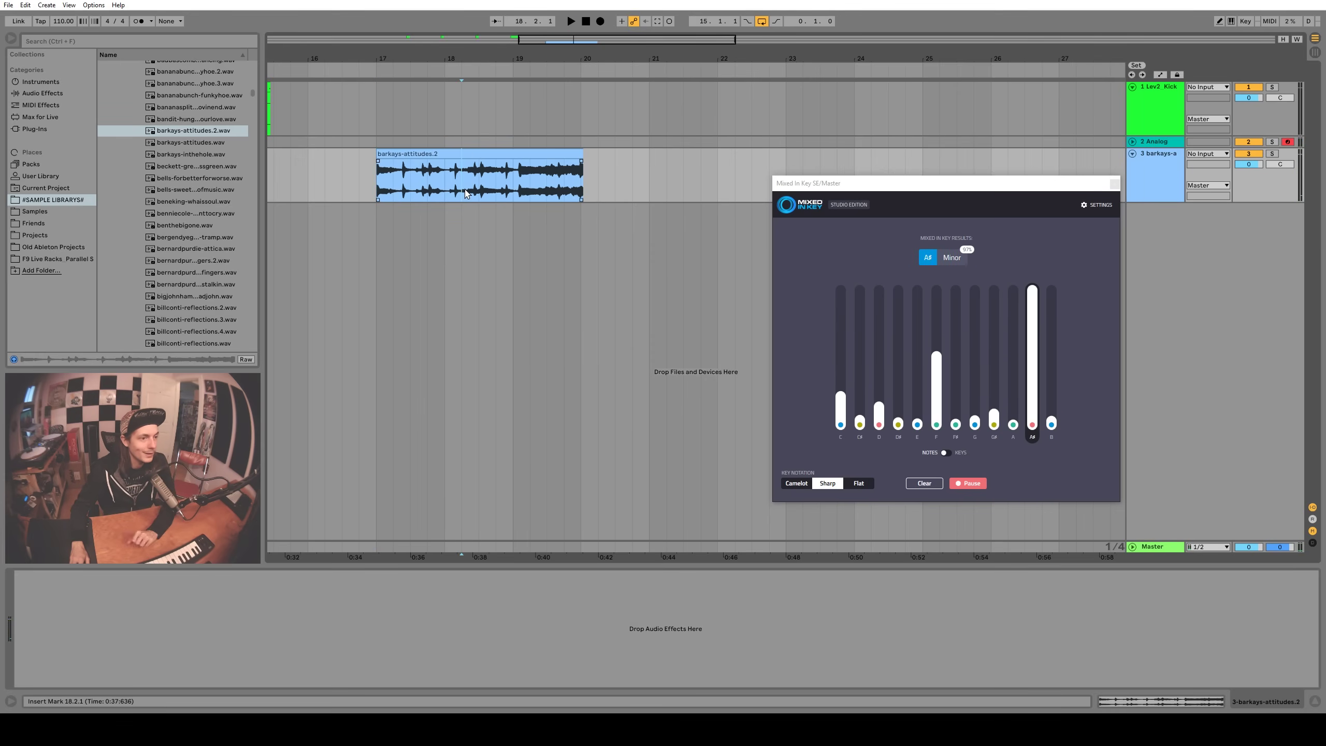
scroll(484, 130, up, 2)
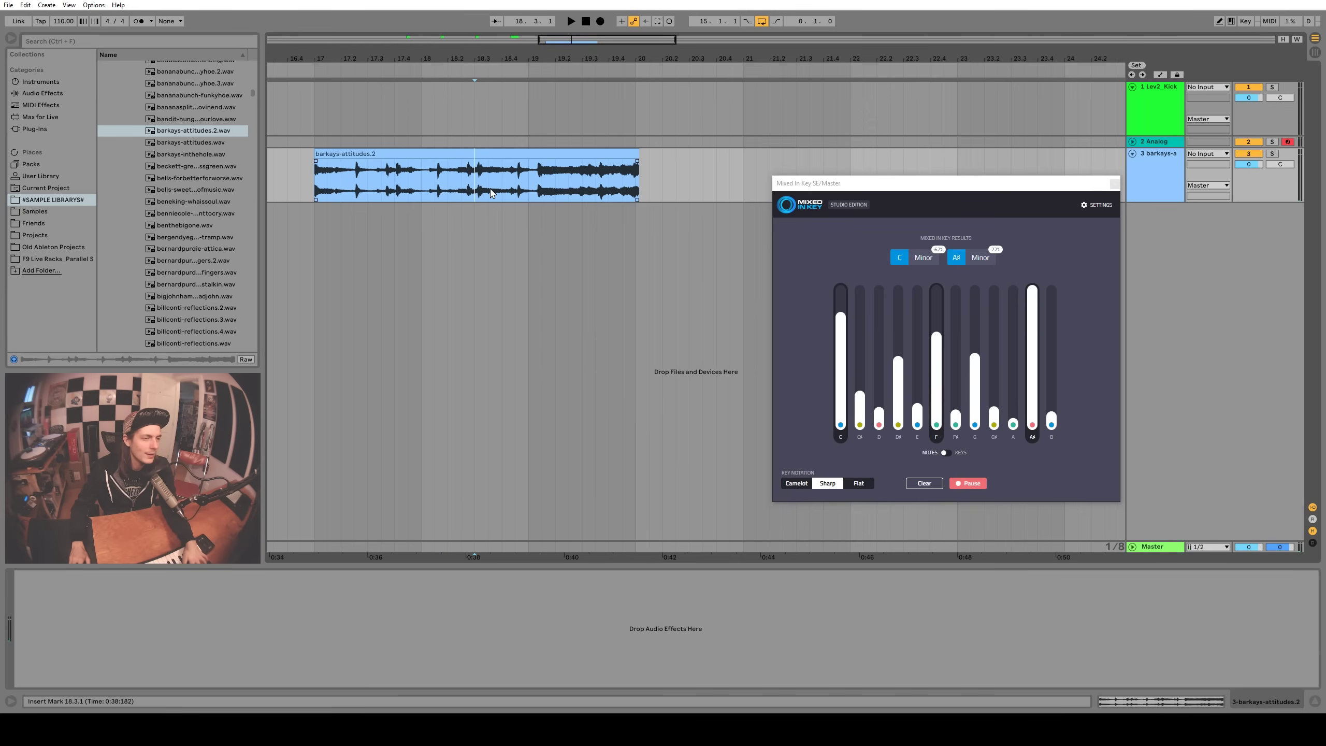
key(space)
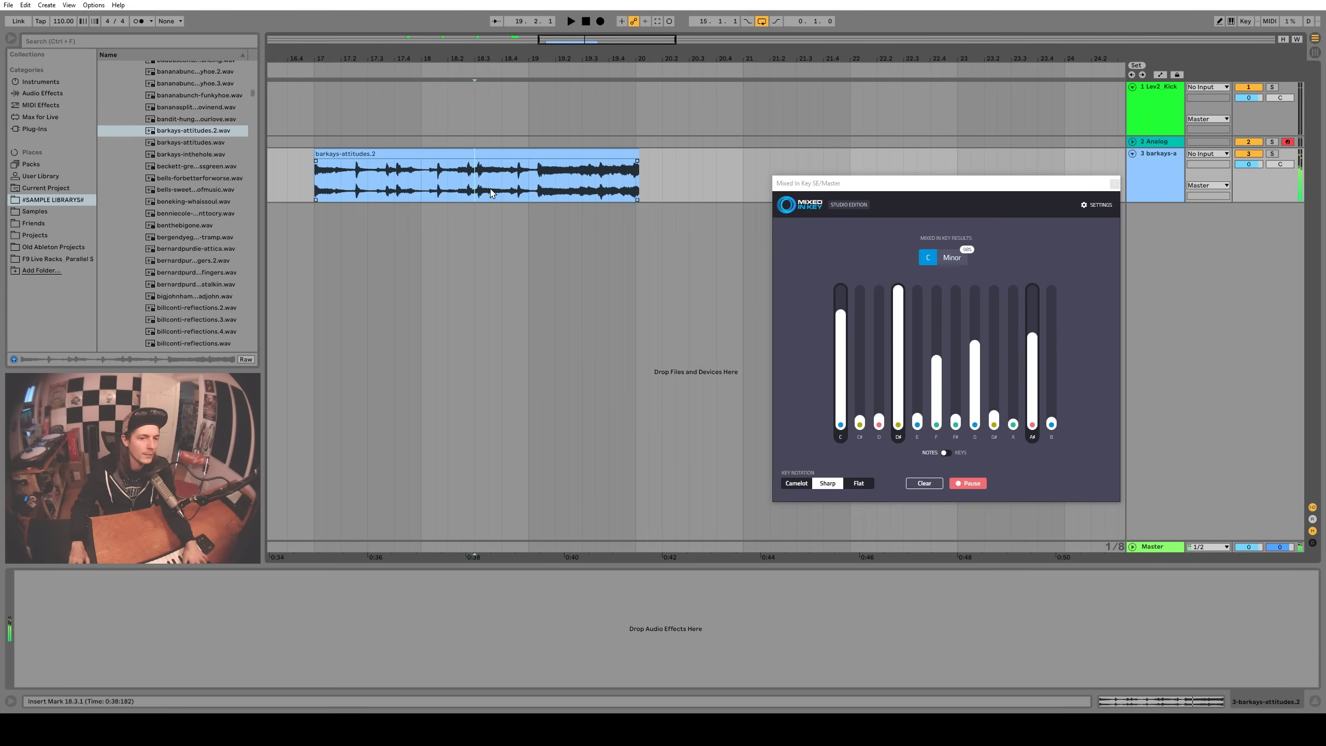
key(space)
key(space)
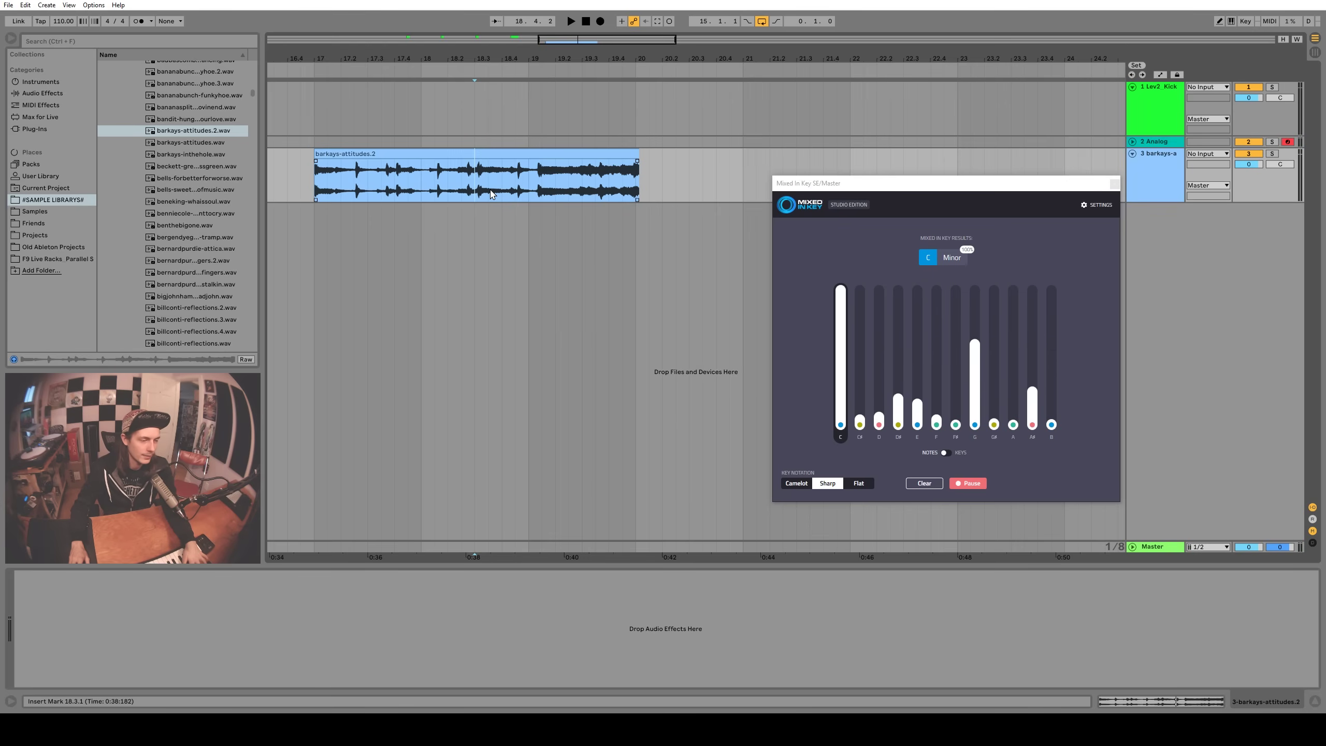
key(space)
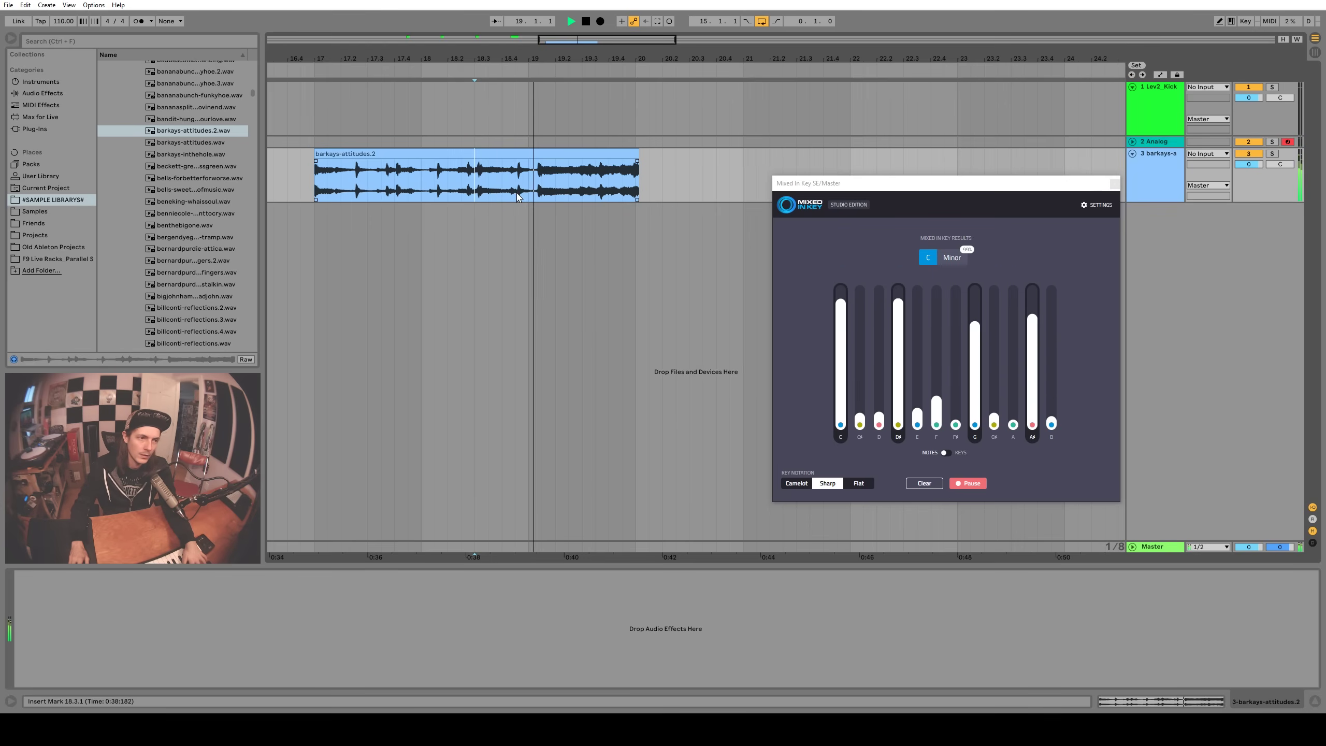
key(space)
click(533, 191)
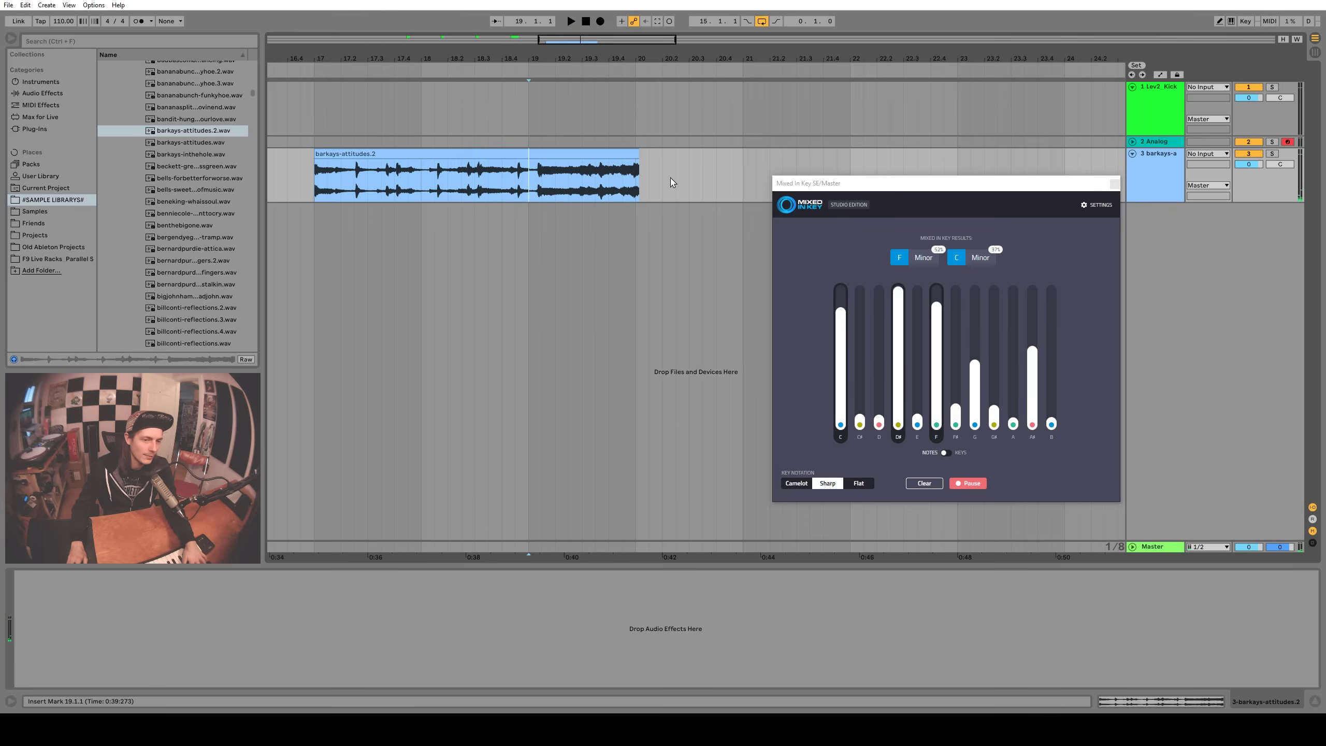
key(space)
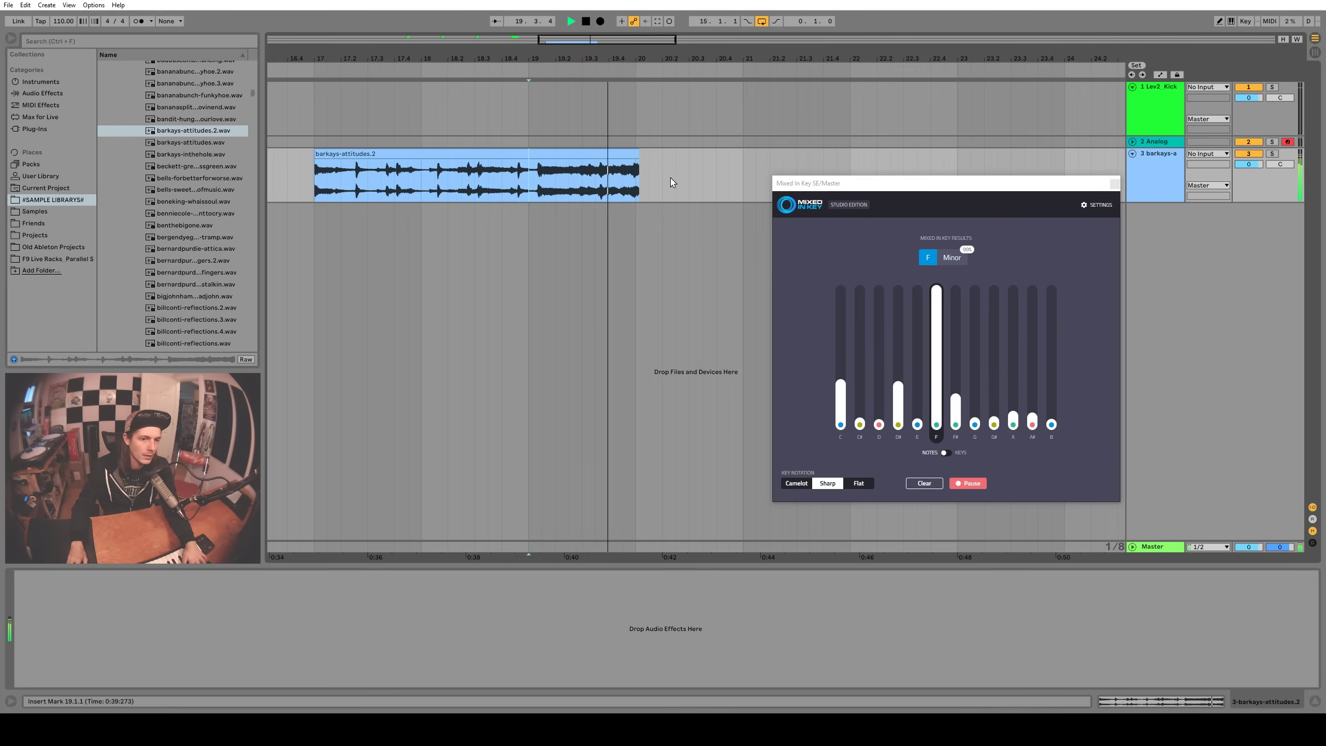
key(space)
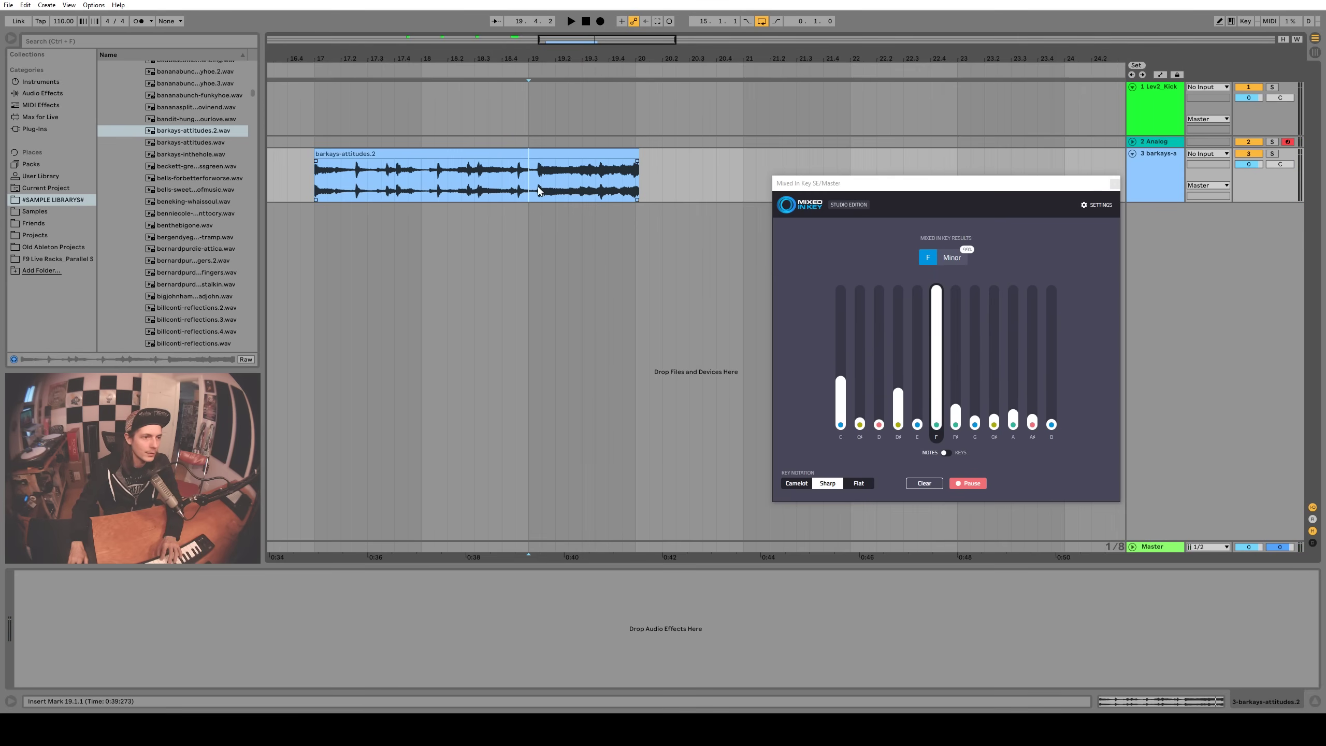
Select bars 19–20, then play the clip again from its beginning
drag(529, 188, 644, 193)
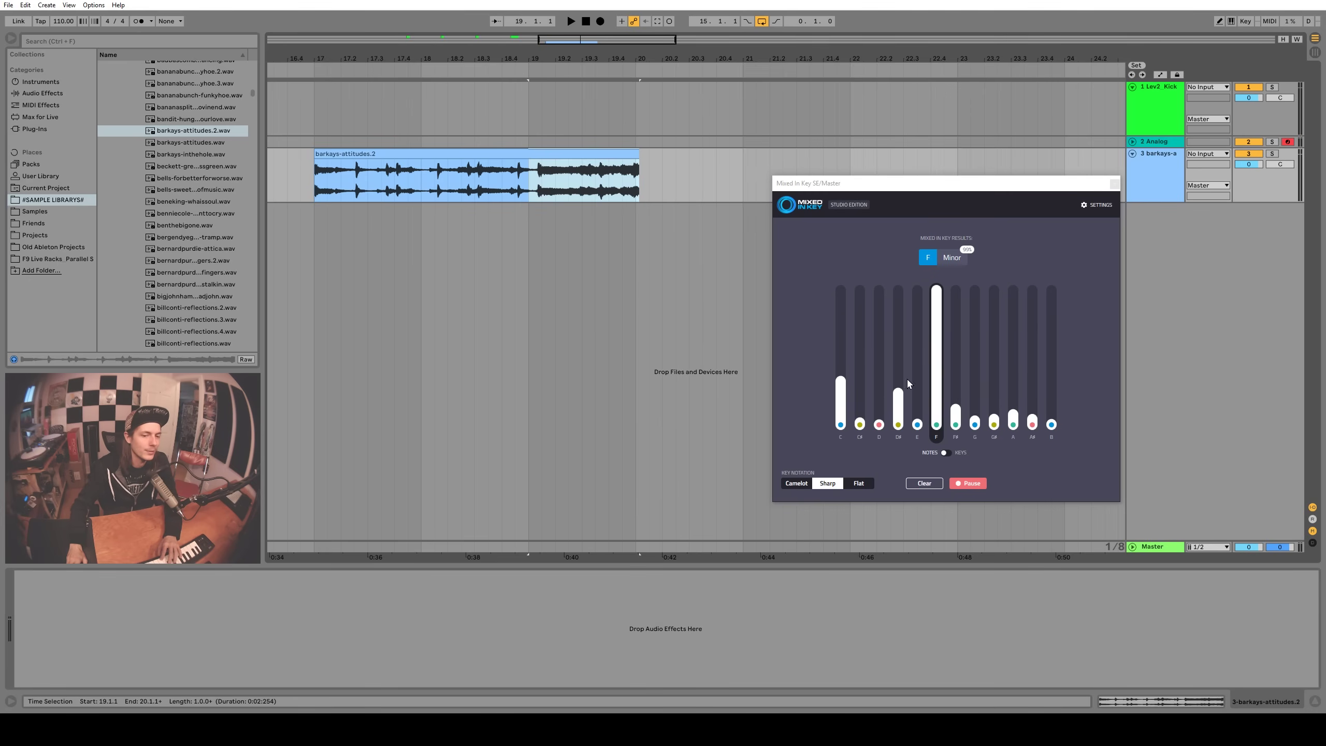
click(468, 195)
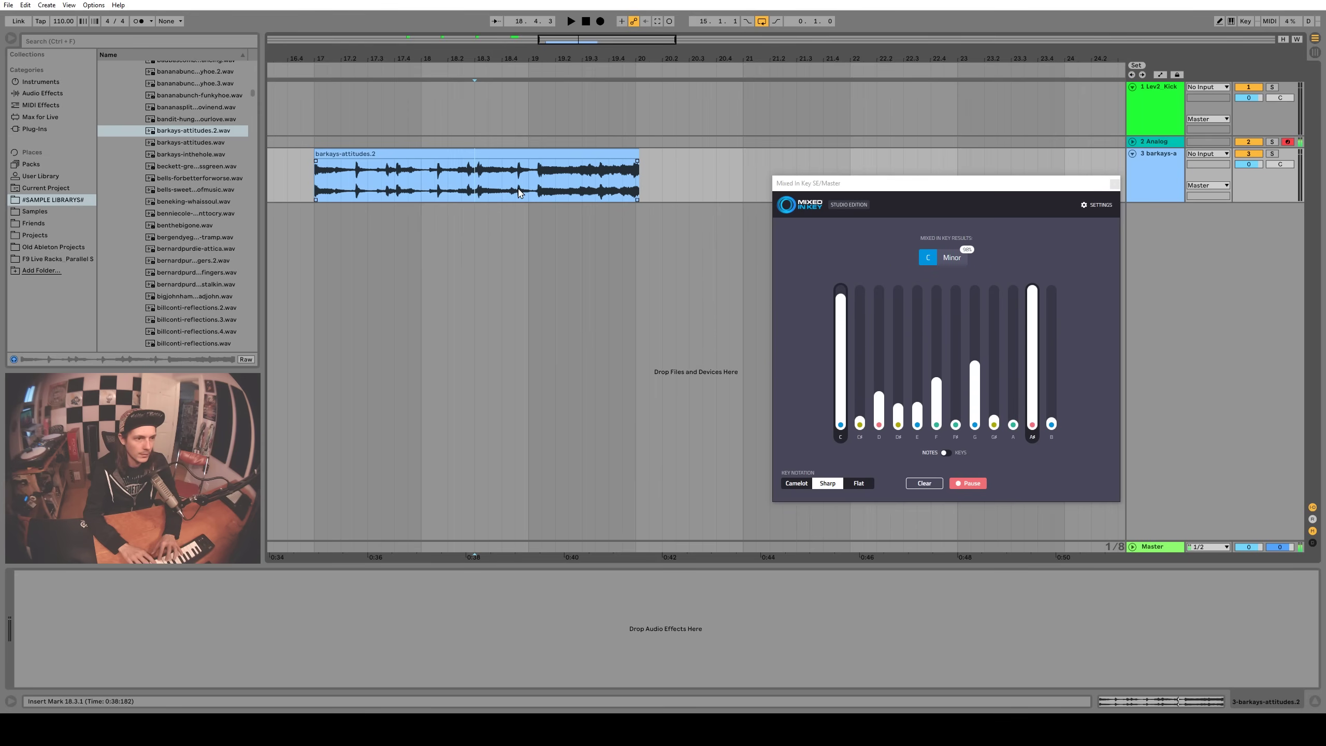
click(315, 189)
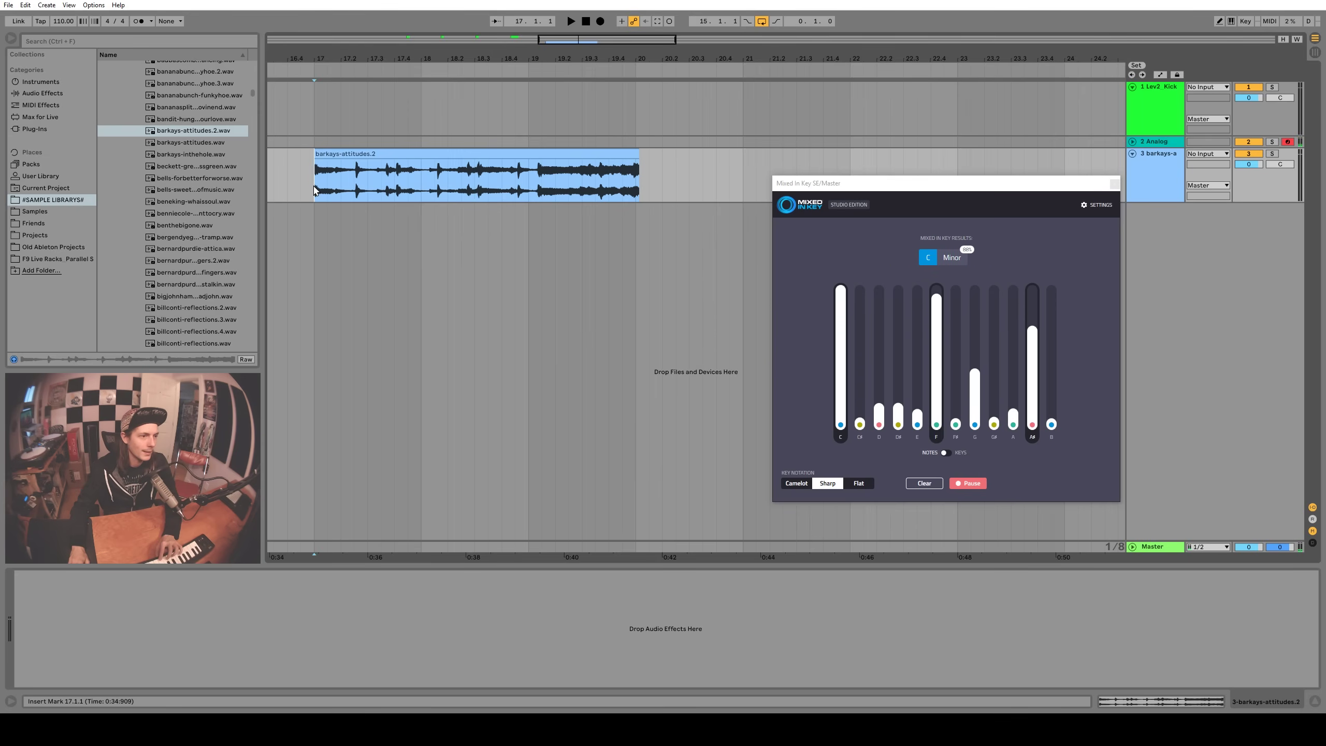
key(space)
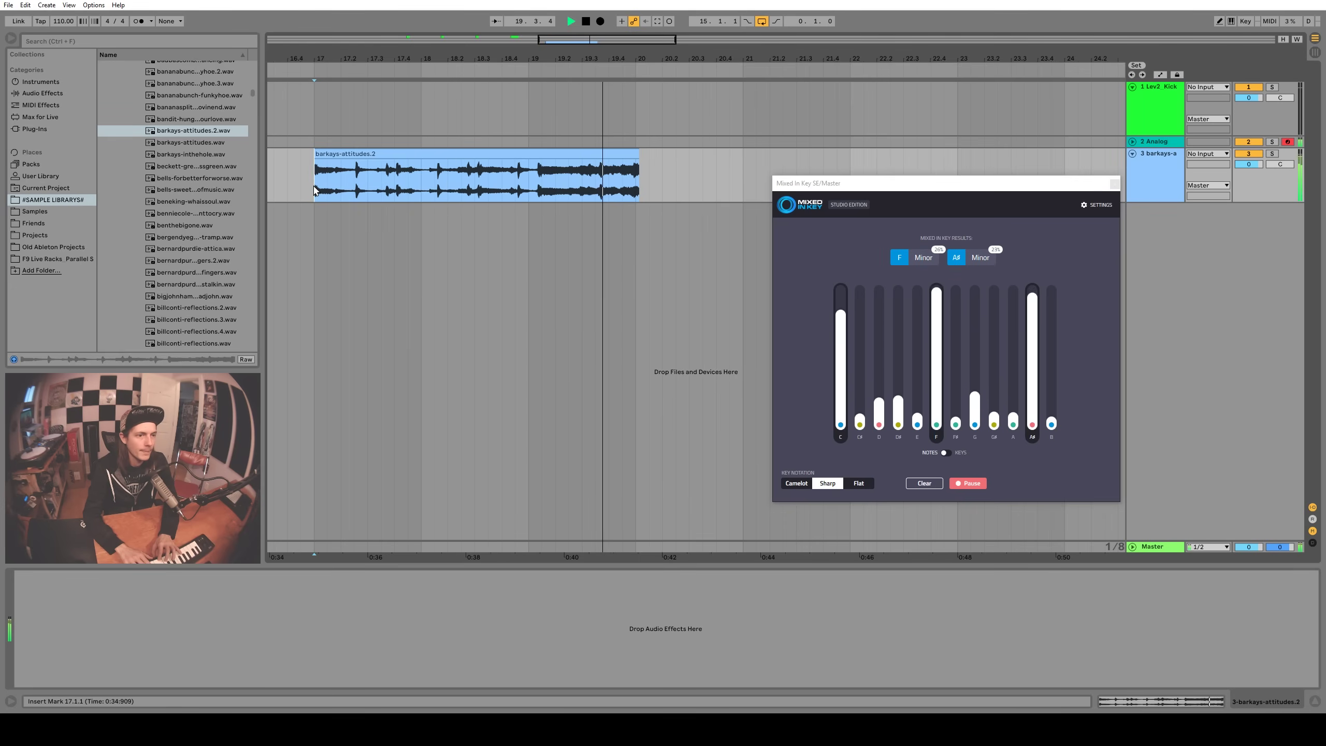
key(space)
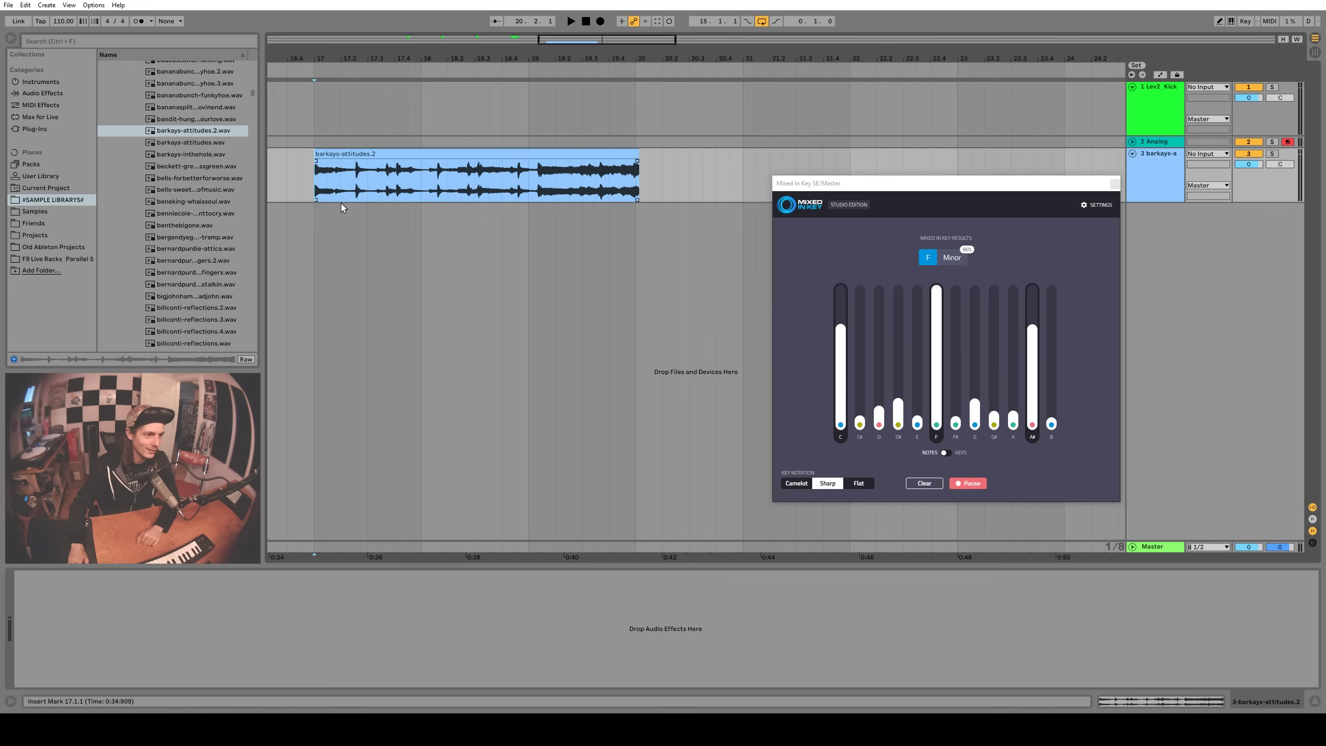
Loop the one-beat section 17.4.1–18.1.1 and move Mixed In Key left and down
click(453, 154)
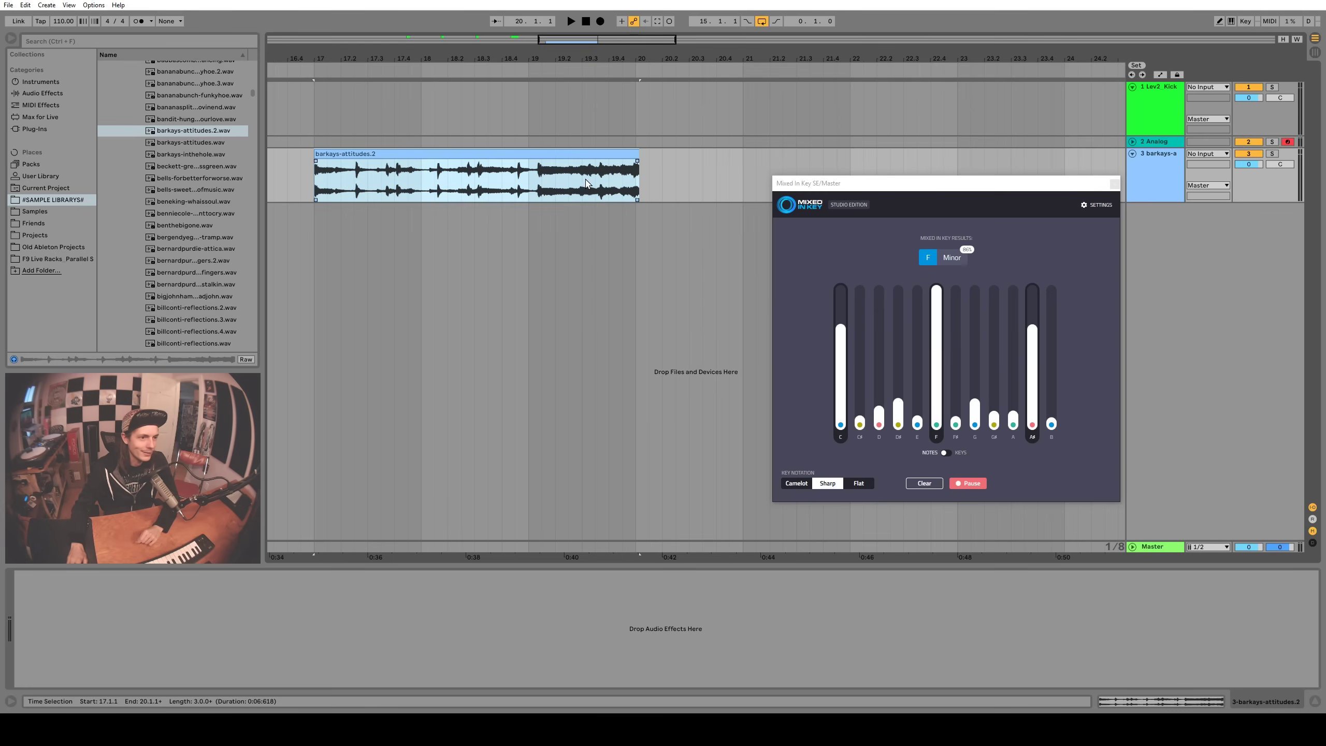
click(353, 190)
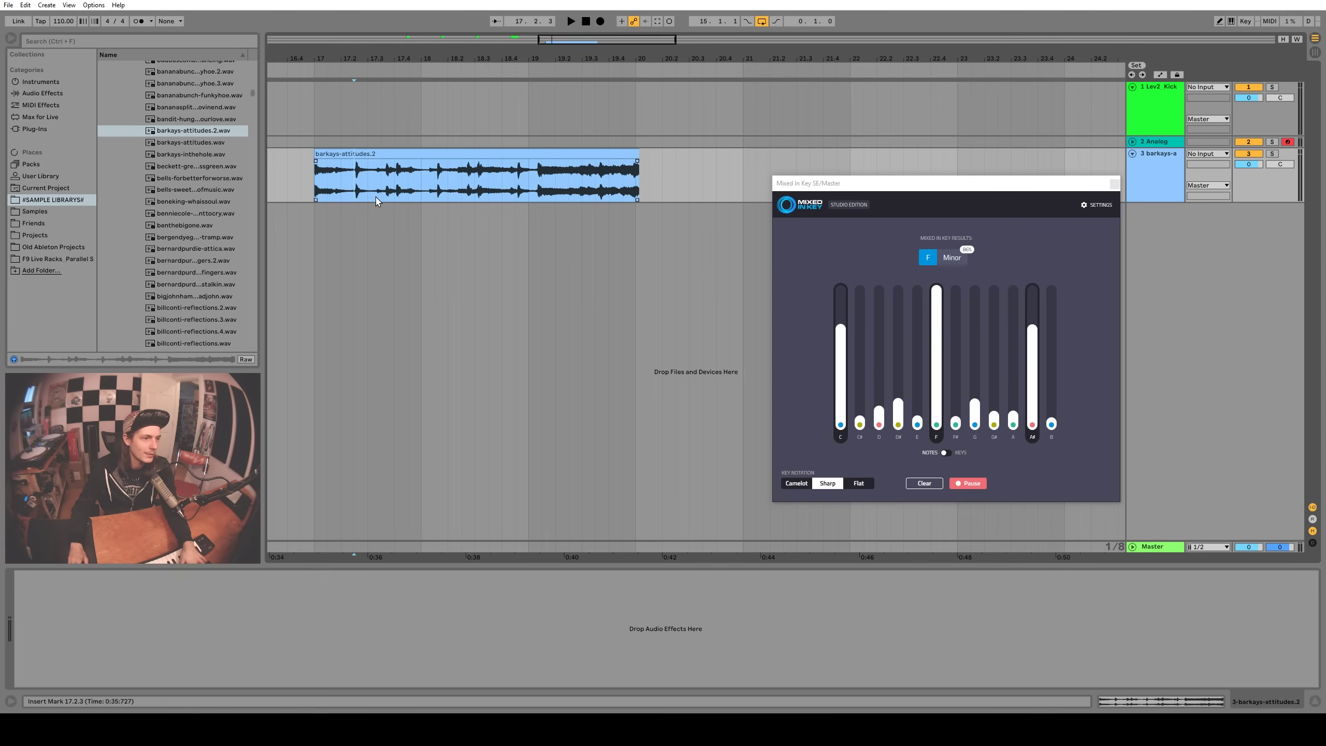
drag(403, 191, 427, 191)
key(ctrl+l)
key(plus)
drag(961, 191, 543, 69)
Zoom out to bars 1–57 and enlarge Mixed In Key to nearly full screen at the top left
key(x)
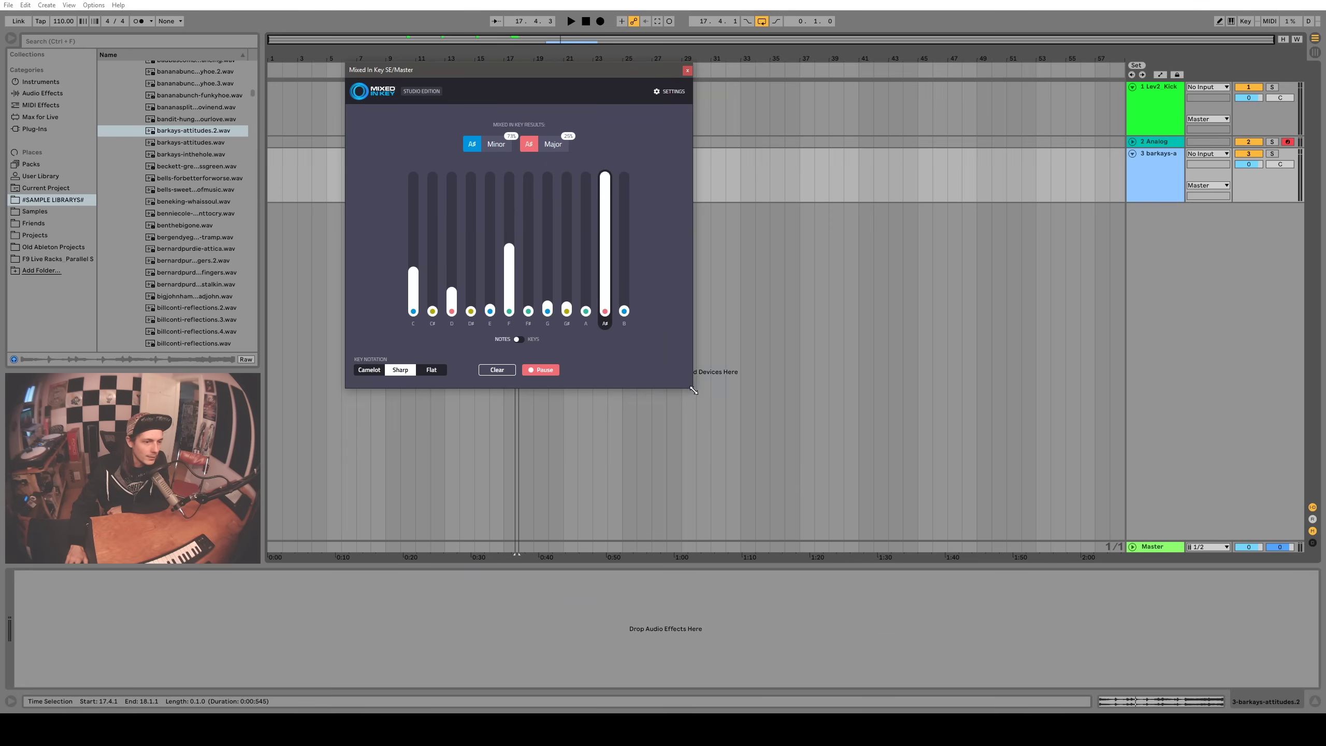
drag(694, 390, 1186, 678)
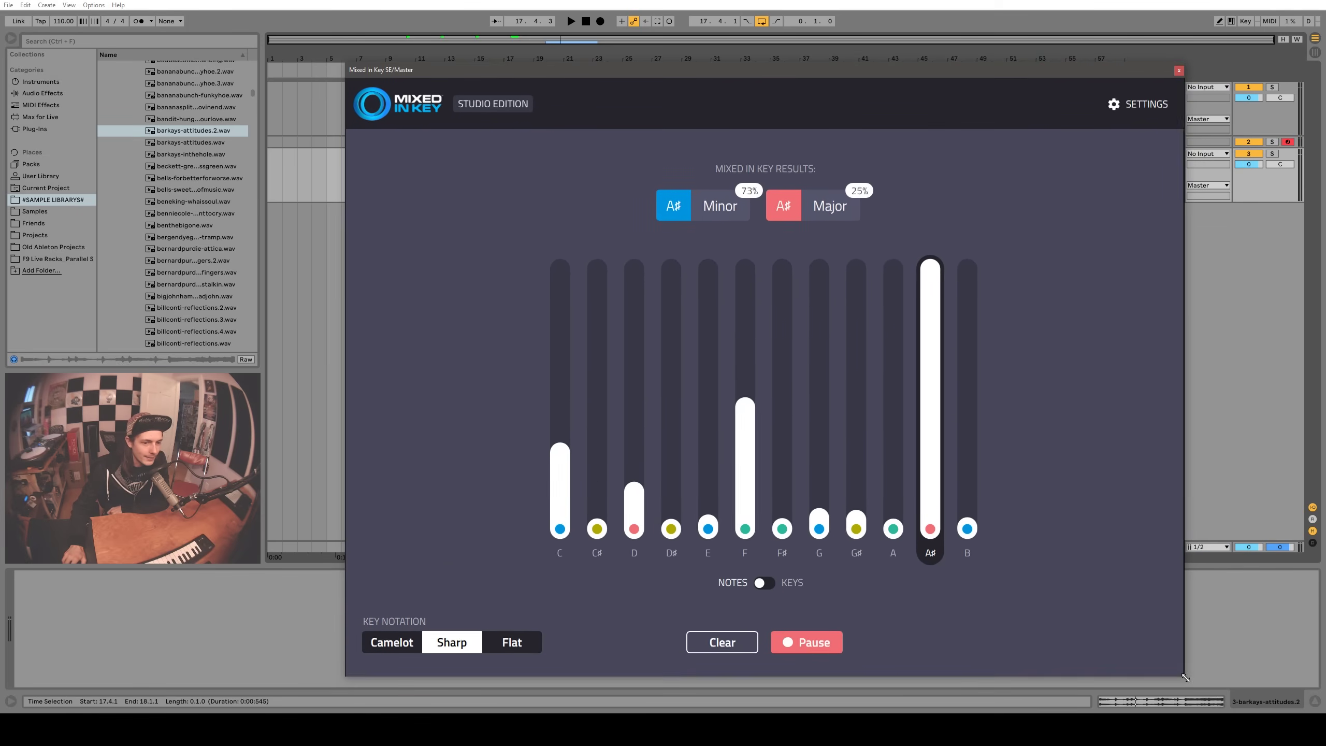
drag(757, 69, 291, 191)
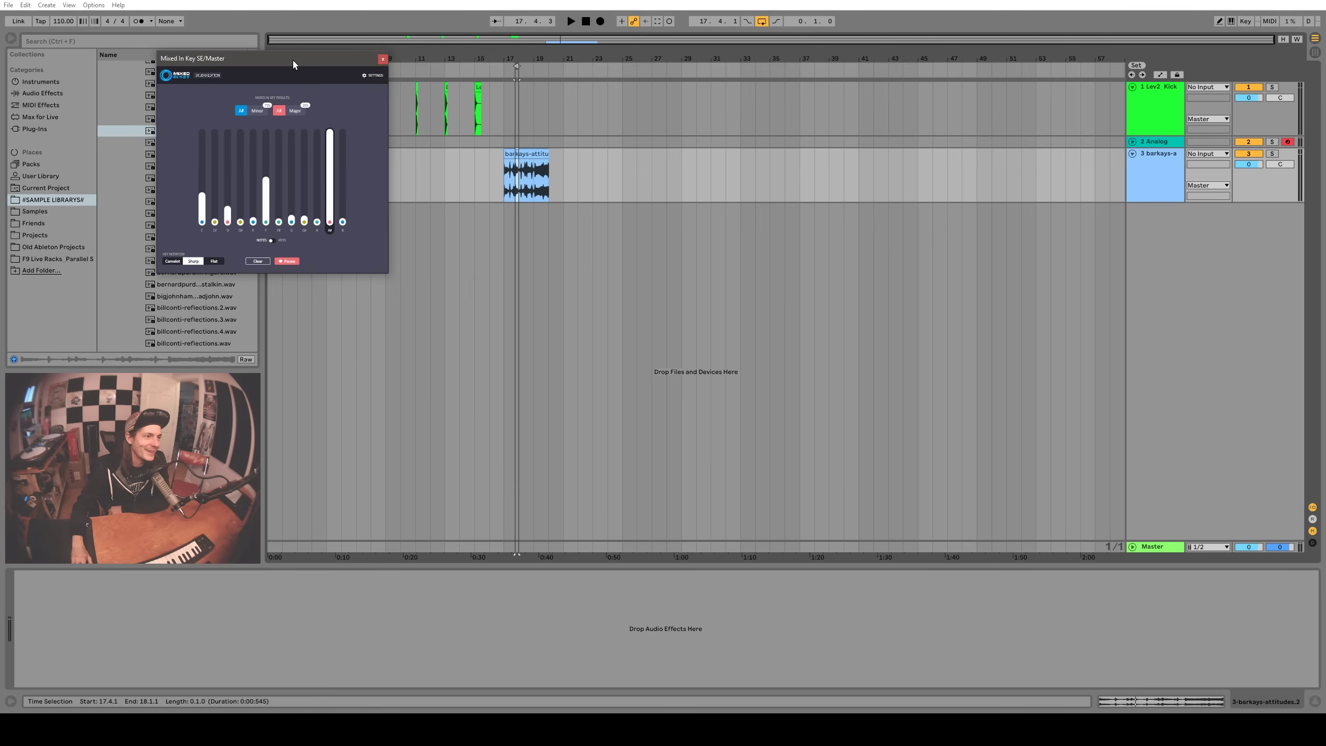
drag(292, 60, 442, 36)
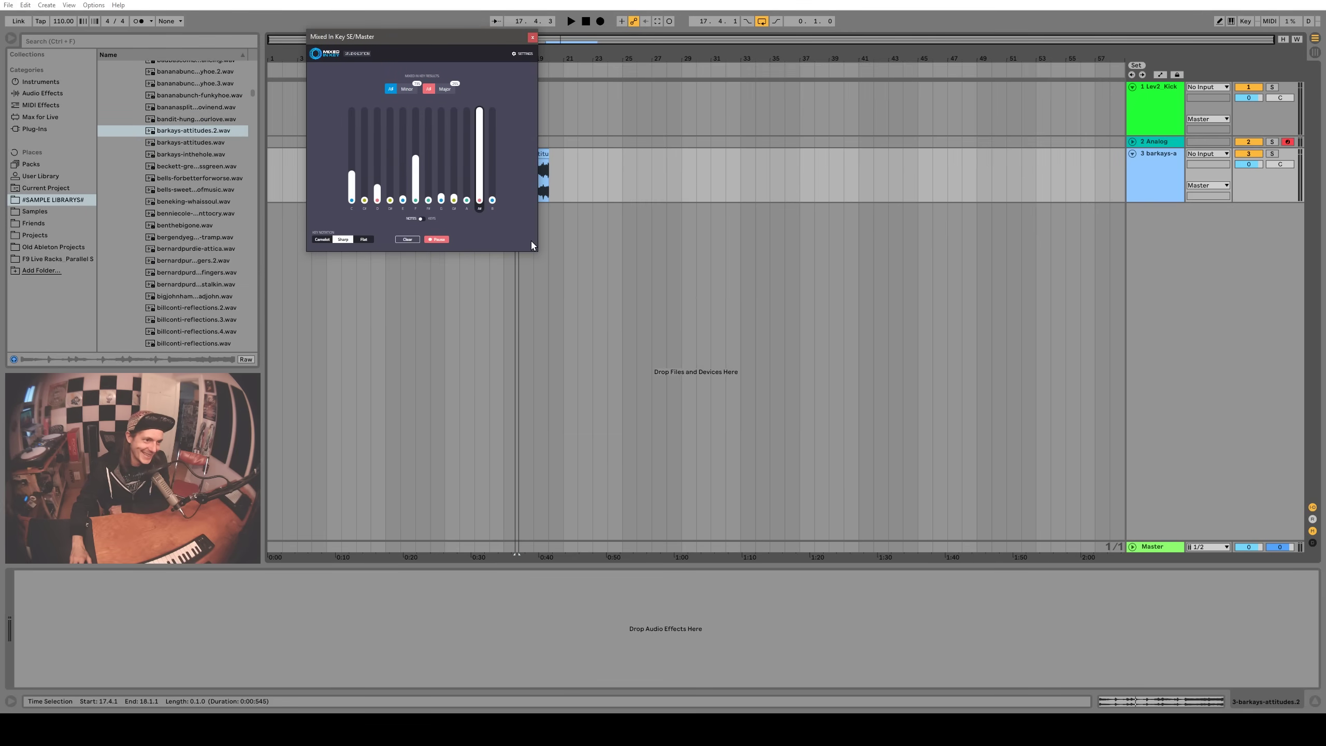
drag(536, 251, 1039, 674)
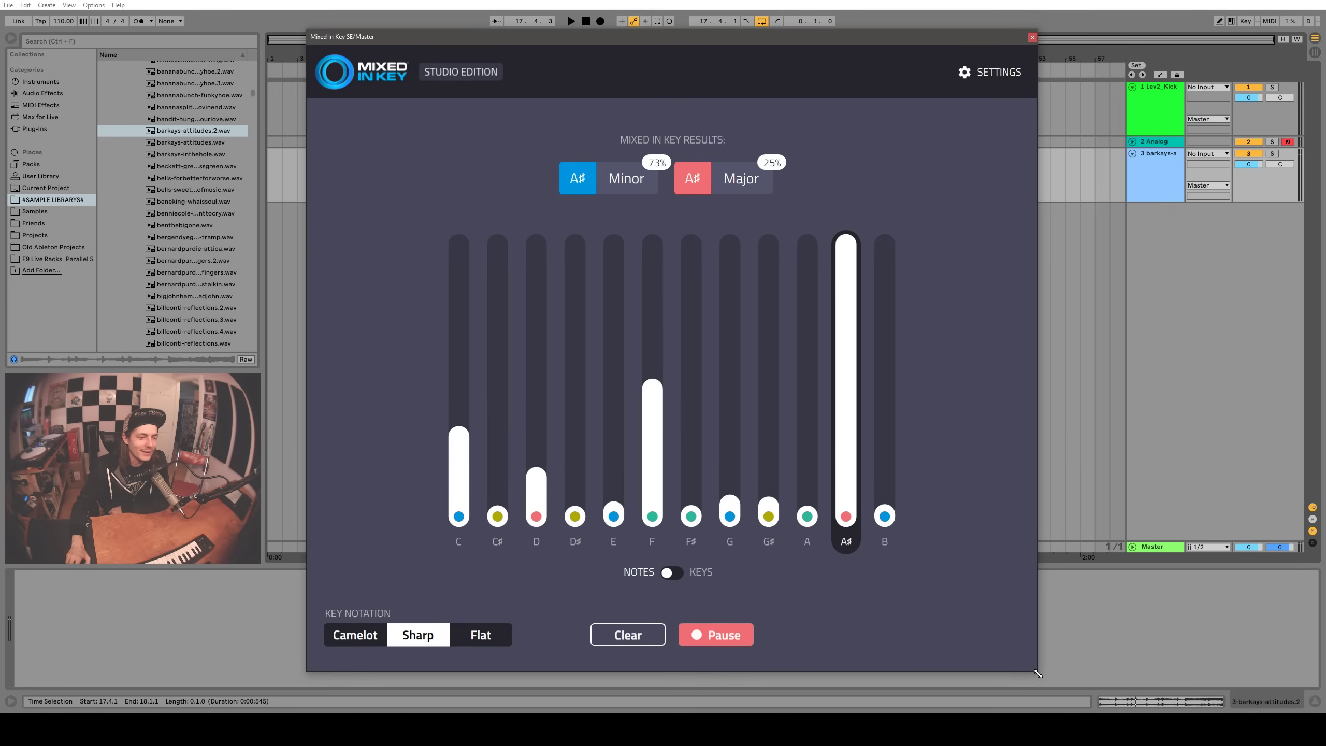